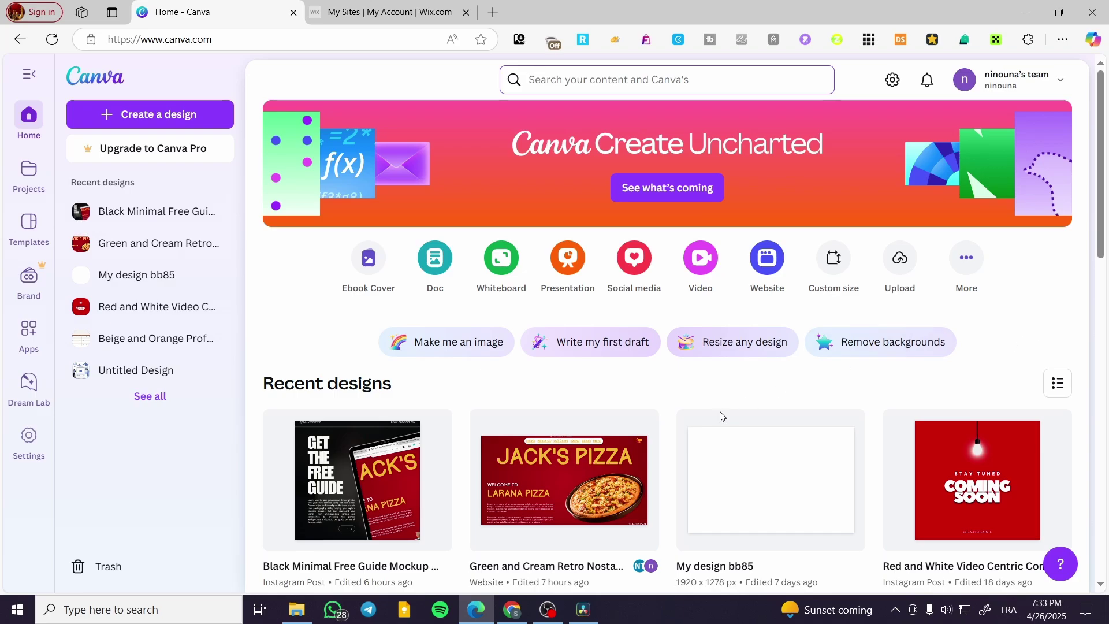
- Search Canva's content and templates for "website"
scroll(1017, 332, "down", 2)
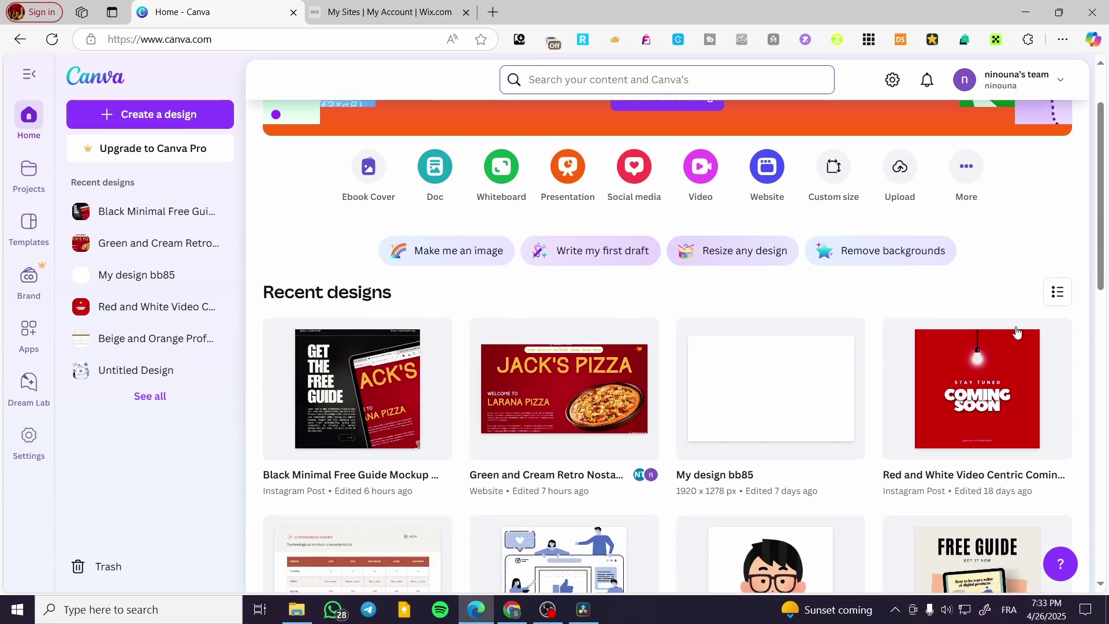
scroll(1016, 315, "up", 2)
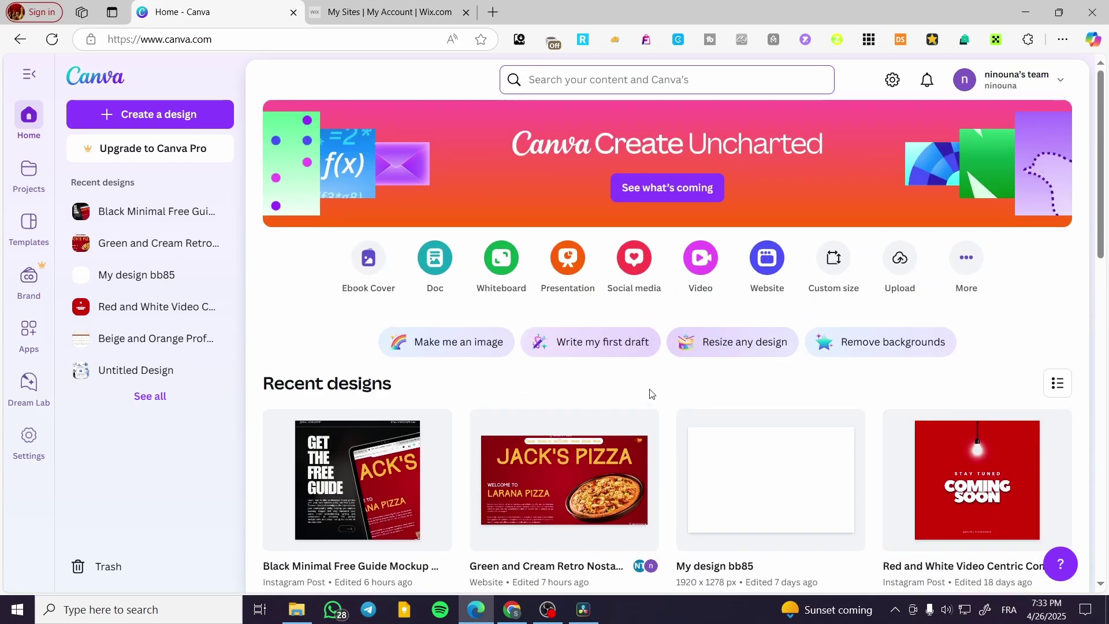
left_click(603, 75)
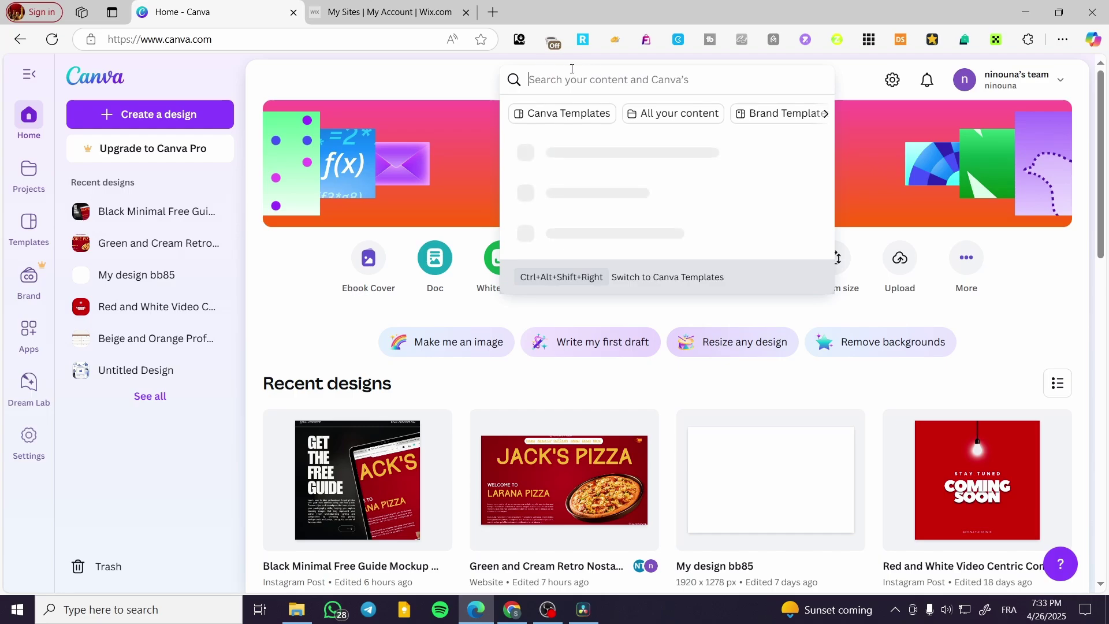
type("web")
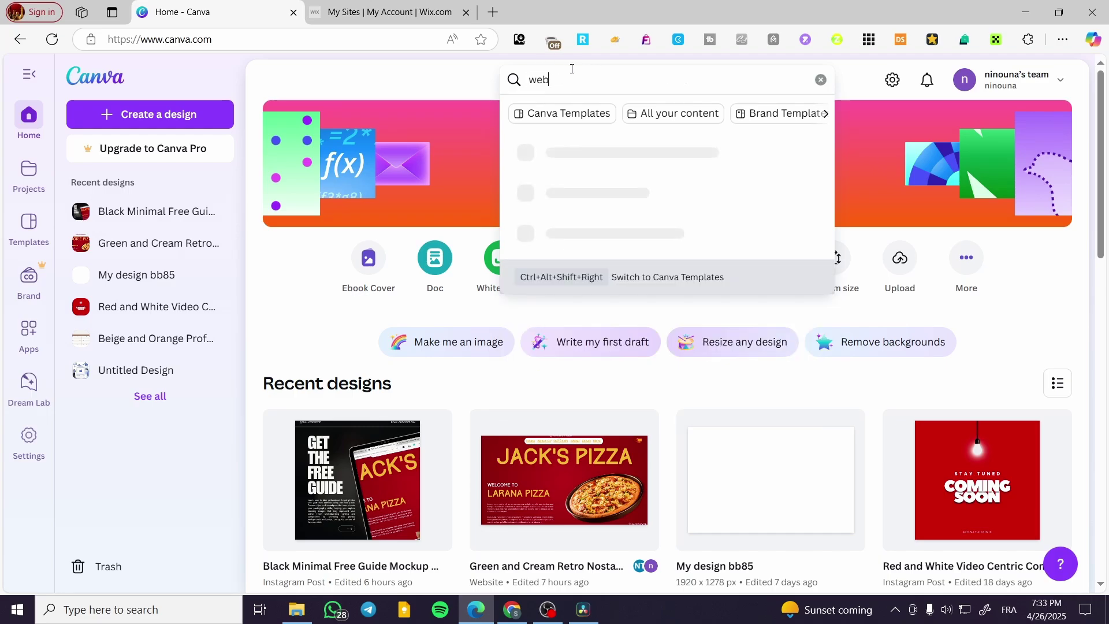
type("site")
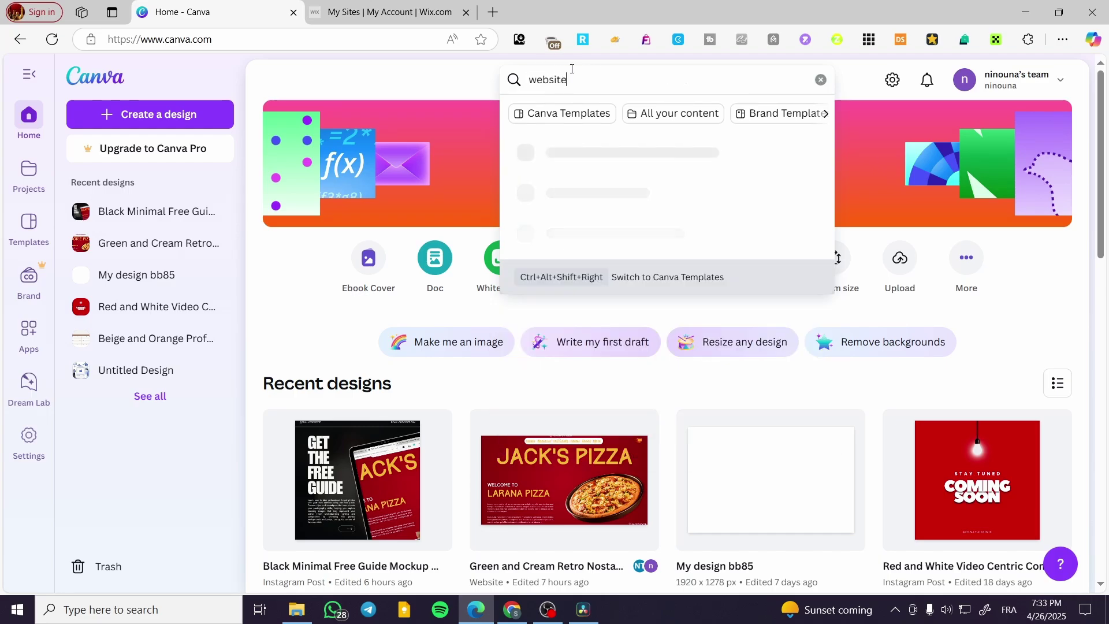
key("Return")
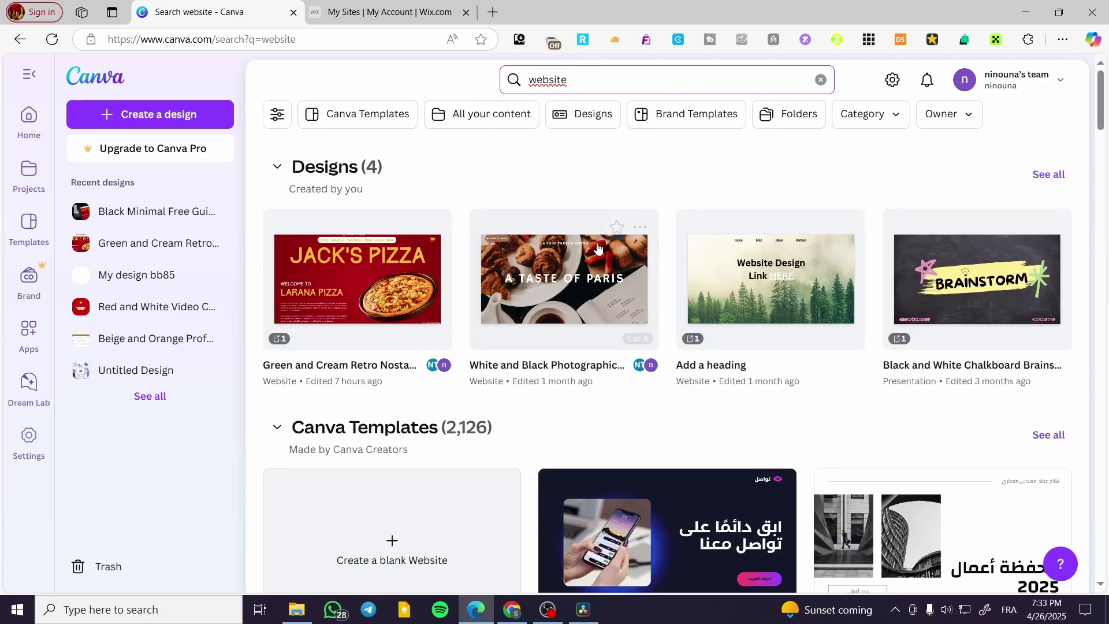
- Browse the Canva website templates in the search results down to the end of the first batch
scroll(759, 226, "down", 1)
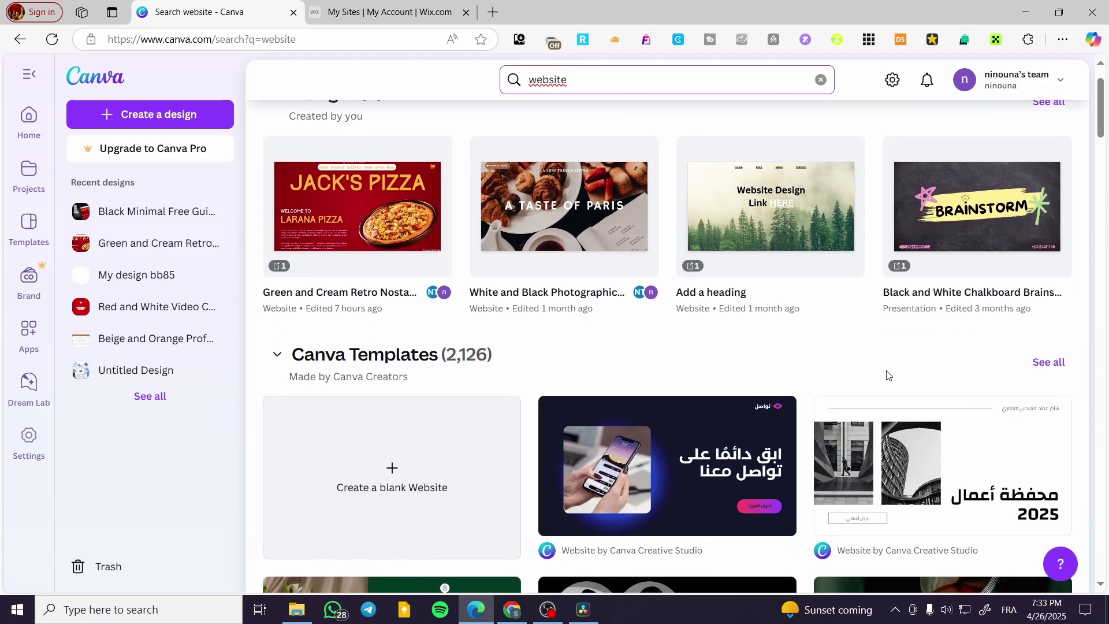
scroll(887, 376, "down", 5)
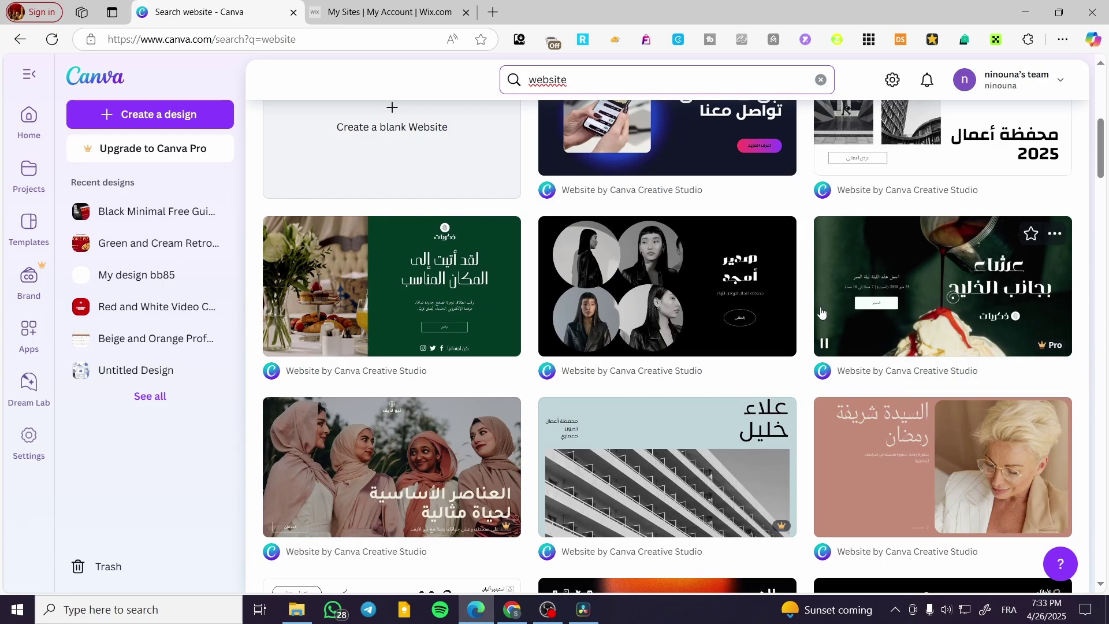
scroll(576, 315, "up", 2)
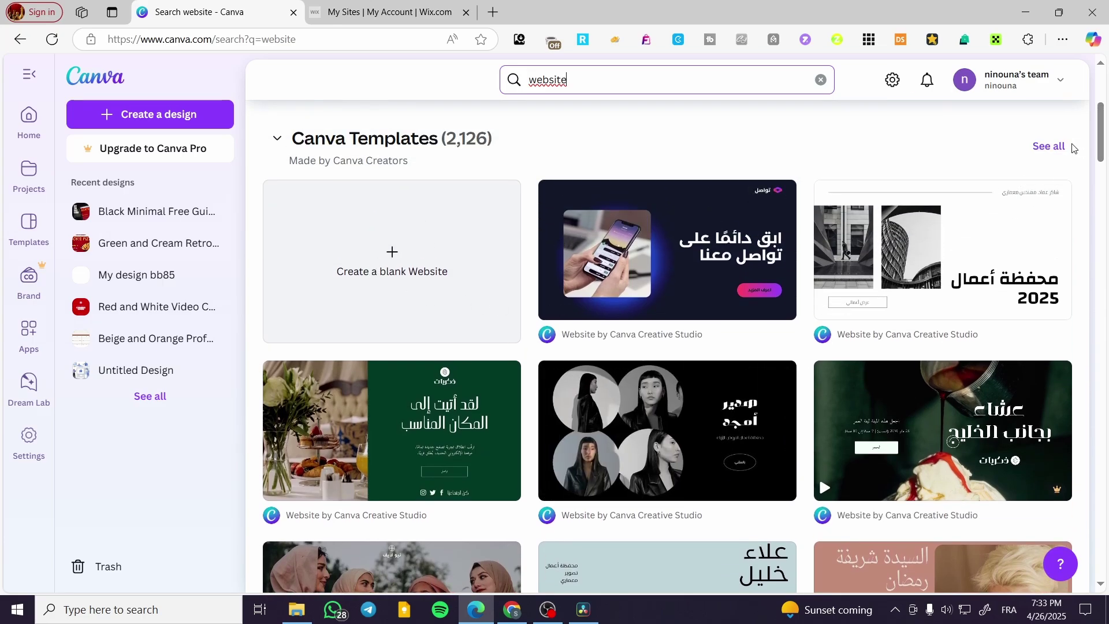
scroll(922, 151, "down", 6)
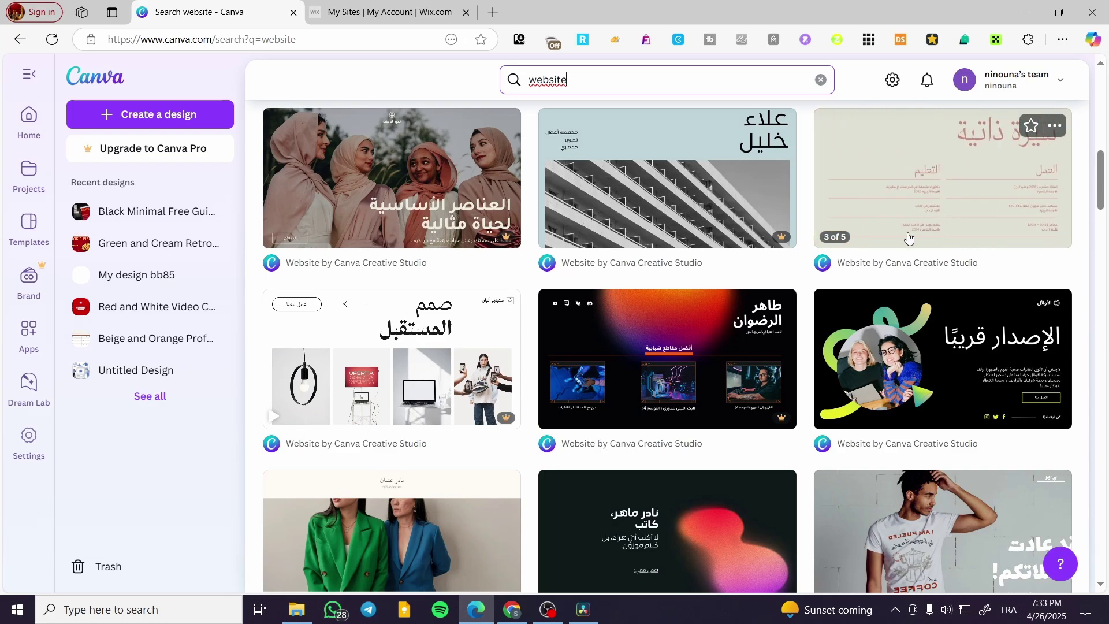
scroll(637, 306, "down", 2)
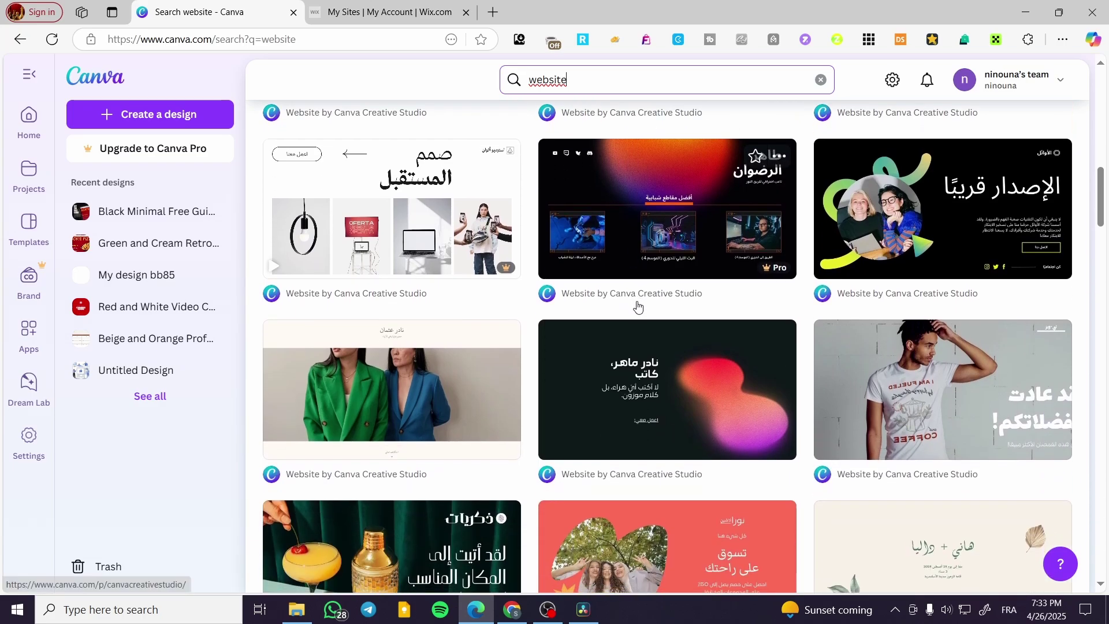
scroll(638, 306, "down", 4)
scroll(592, 387, "down", 4)
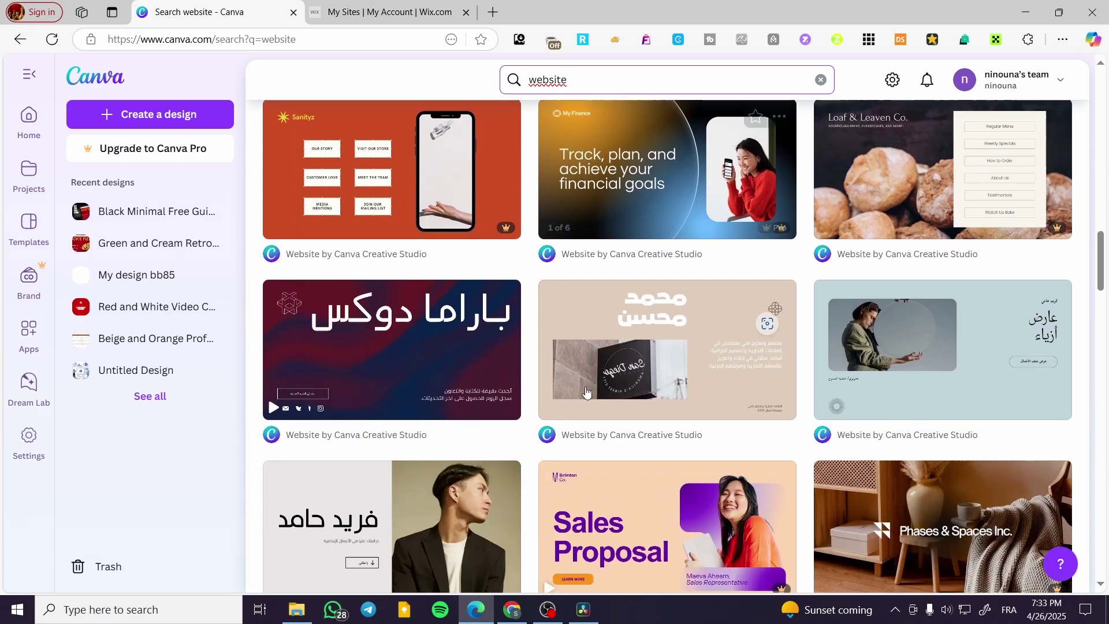
scroll(586, 392, "up", 1)
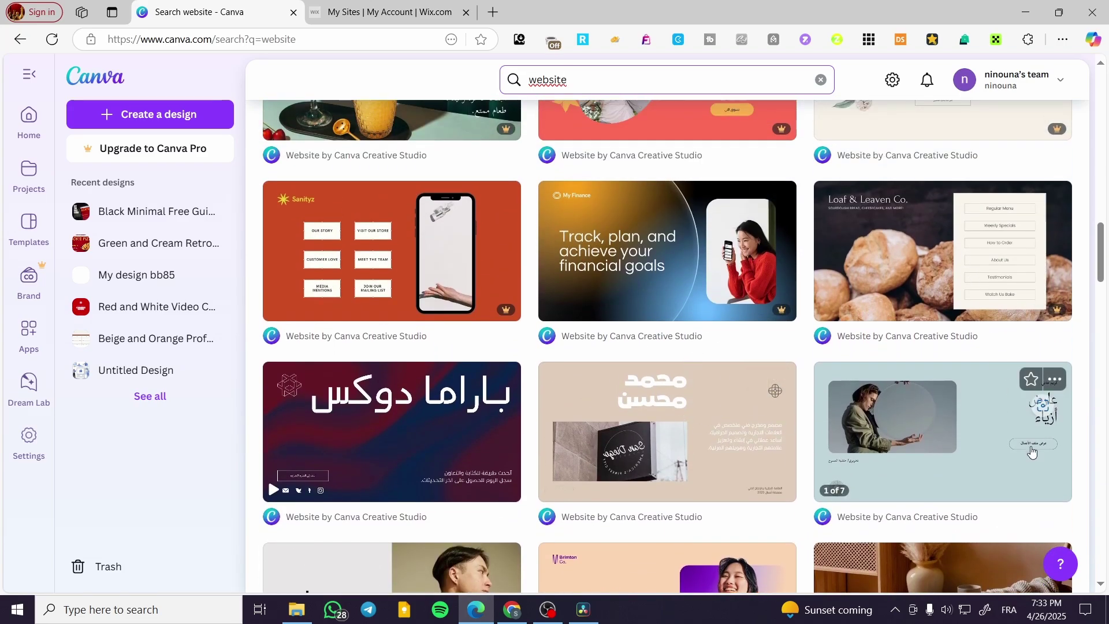
scroll(1033, 452, "down", 8)
scroll(598, 367, "up", 3)
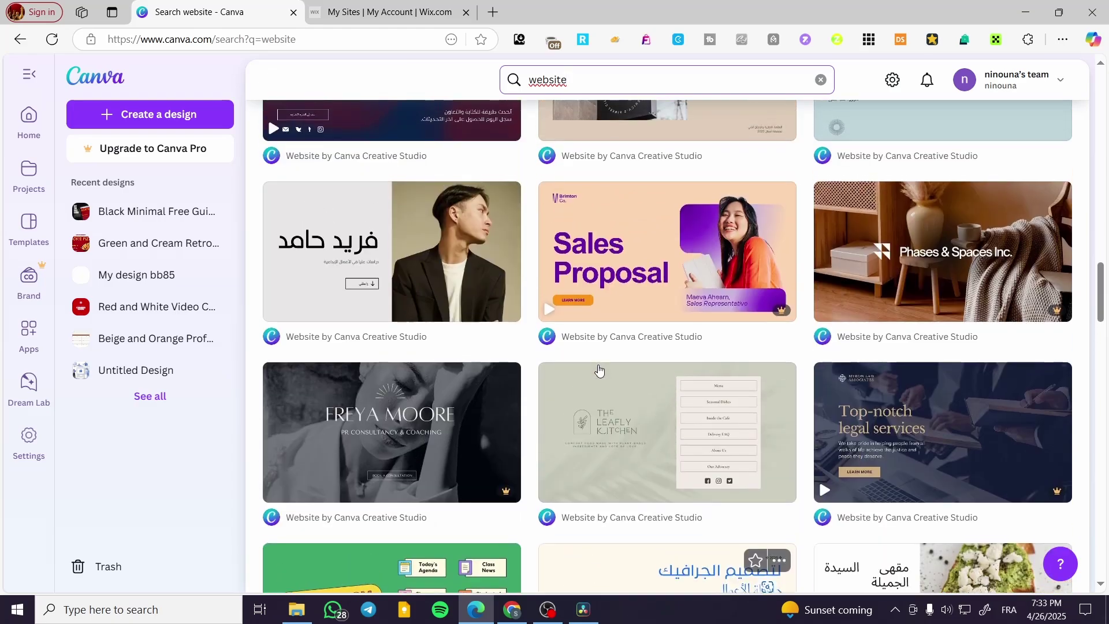
scroll(1075, 370, "down", 4)
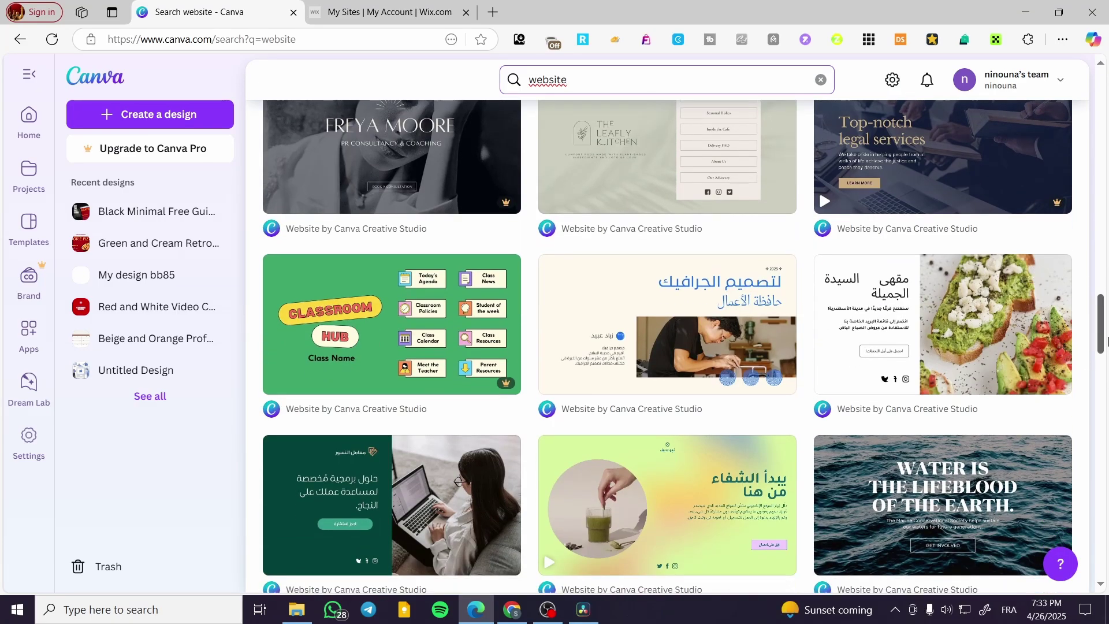
mouse_move(1102, 345)
left_mouse_down()
mouse_move(1105, 430)
mouse_move(1075, 459)
left_mouse_up()
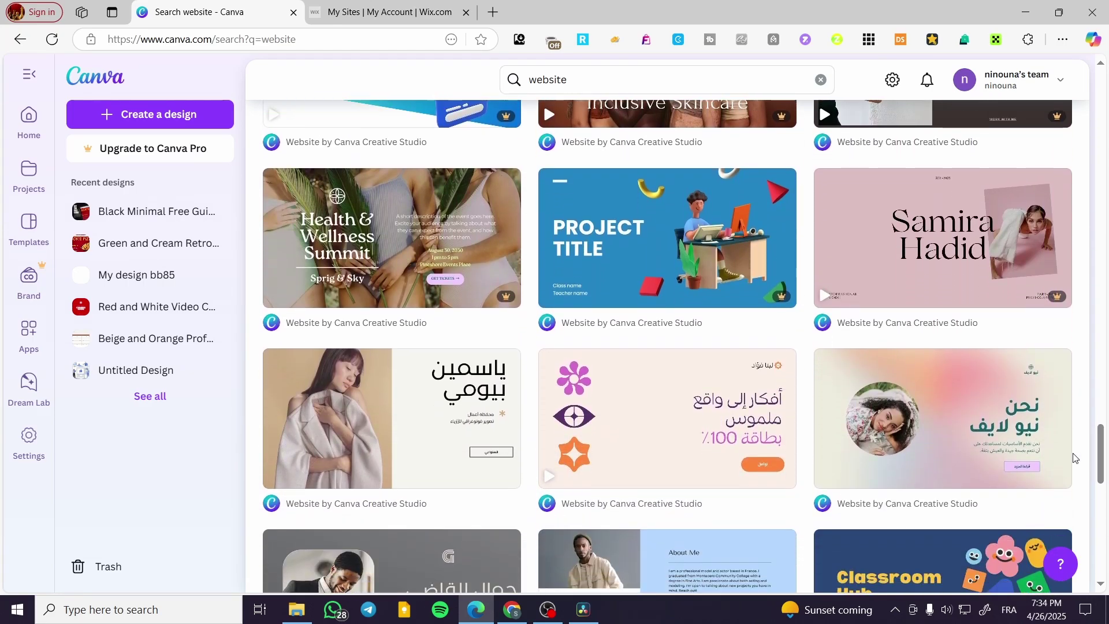
scroll(705, 358, "down", 10)
scroll(585, 322, "up", 3)
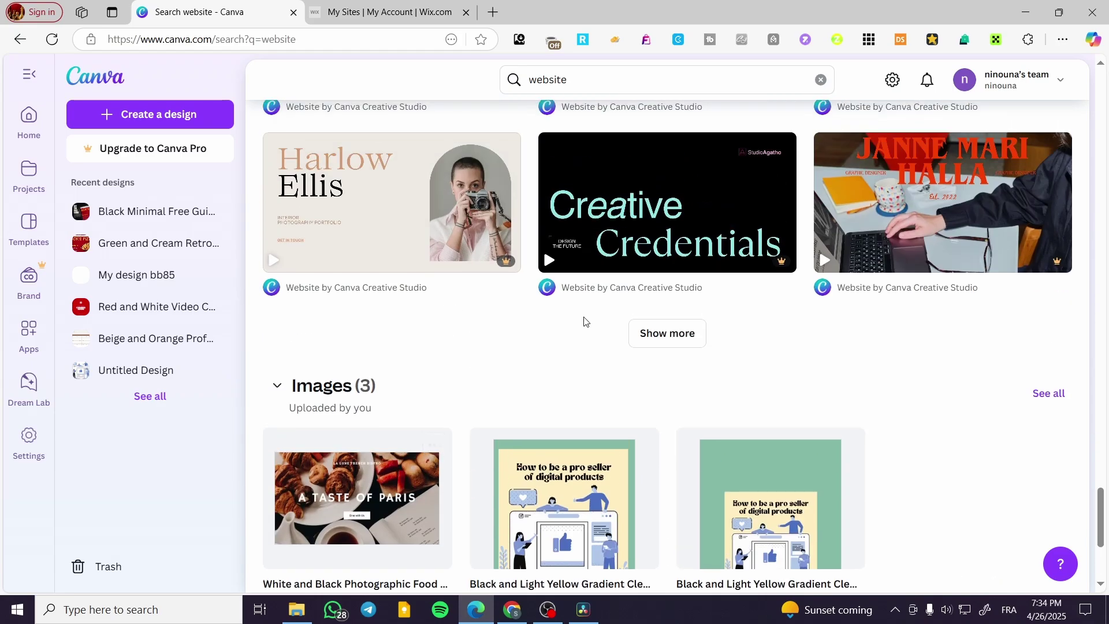
- Load more website templates and look through the additional designs
left_click(666, 337)
scroll(809, 370, "down", 5)
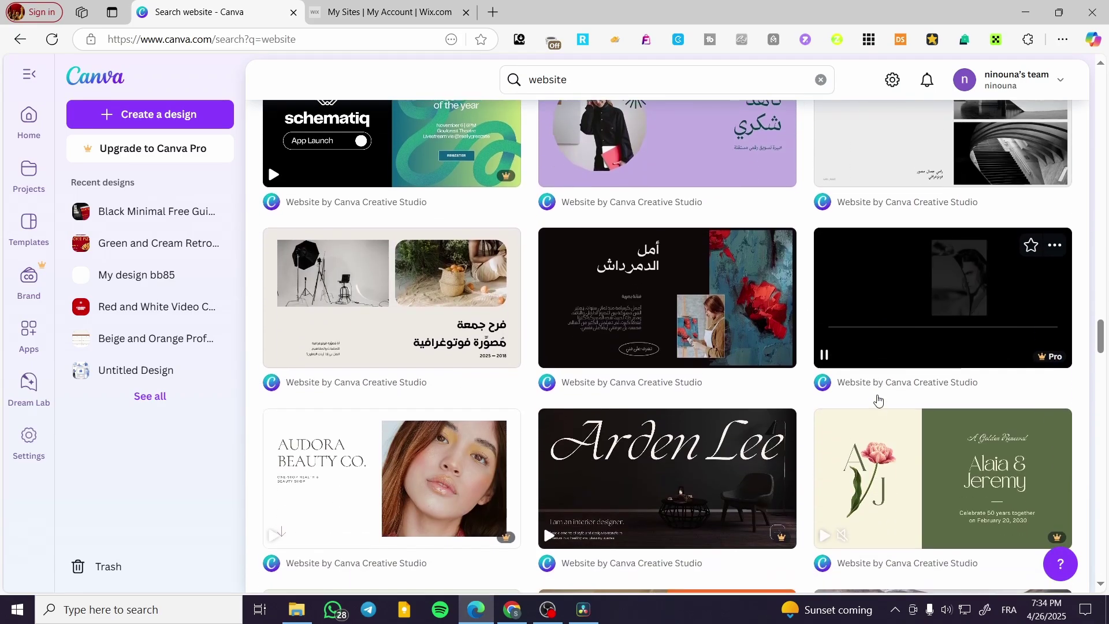
left_click_drag(1101, 350, 1106, 387)
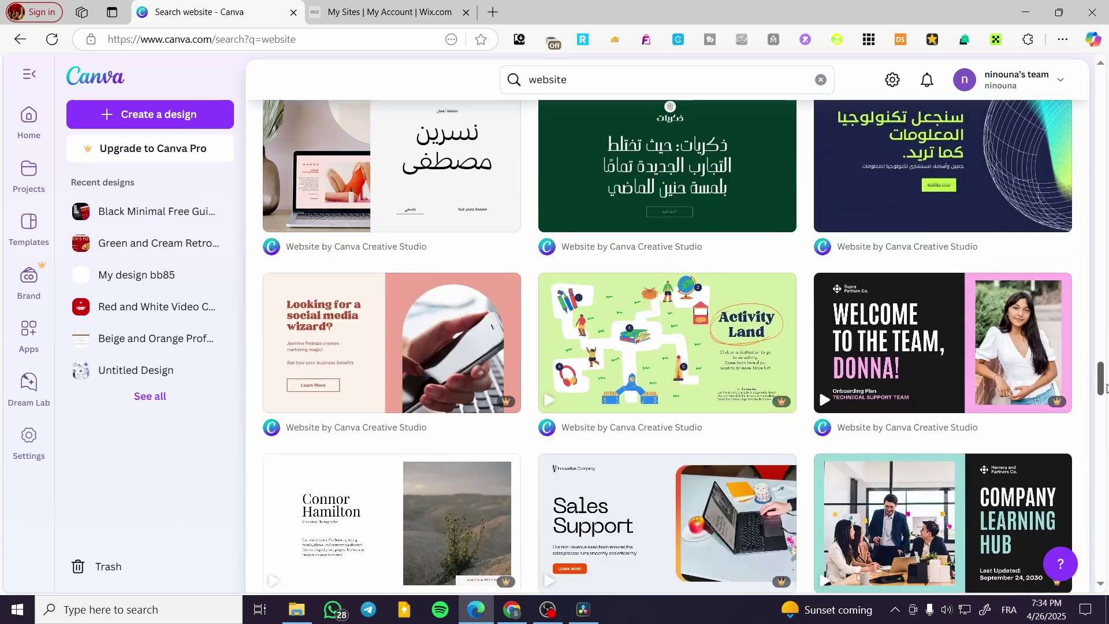
scroll(468, 514, "down", 3)
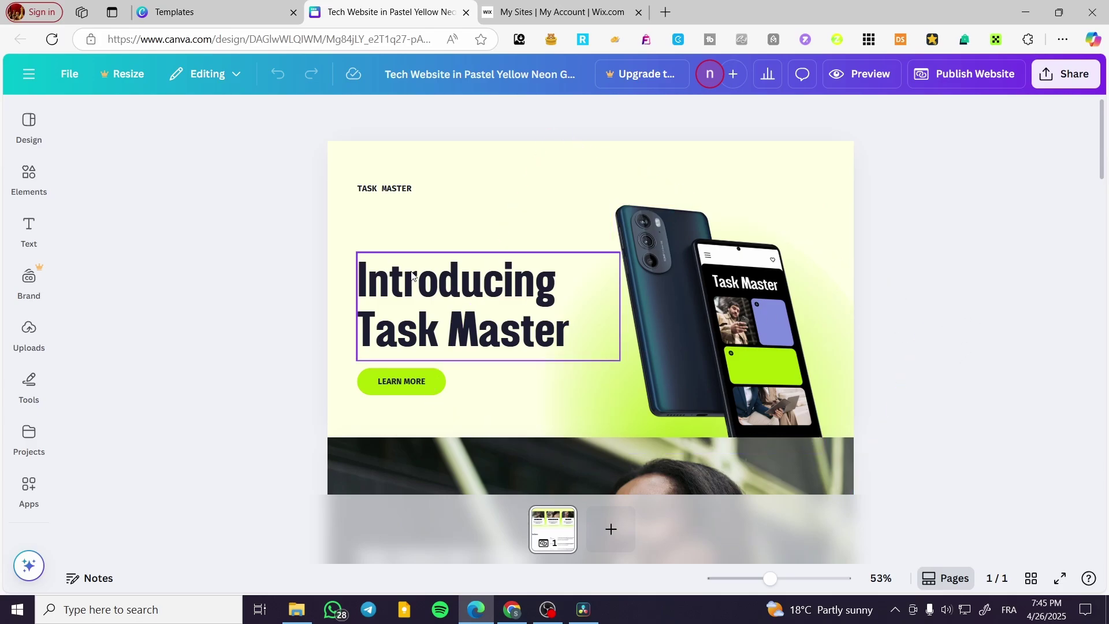
- Examine the Task Master website design from its opening section through Features down to Contact
scroll(722, 252, "down", 5)
scroll(722, 248, "down", 10)
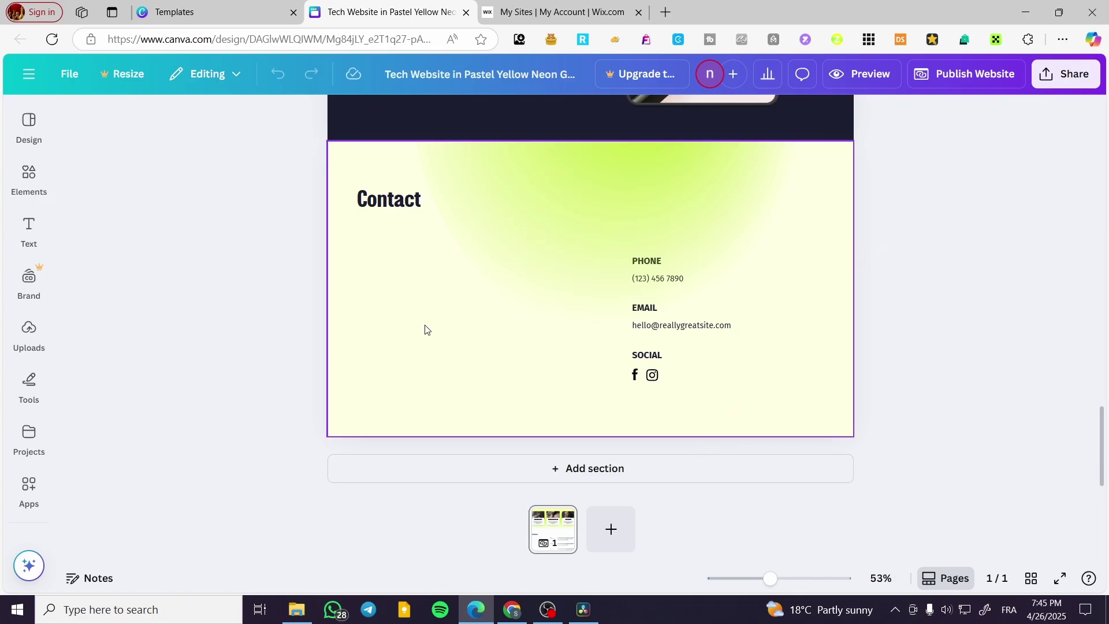
scroll(553, 324, "up", 15)
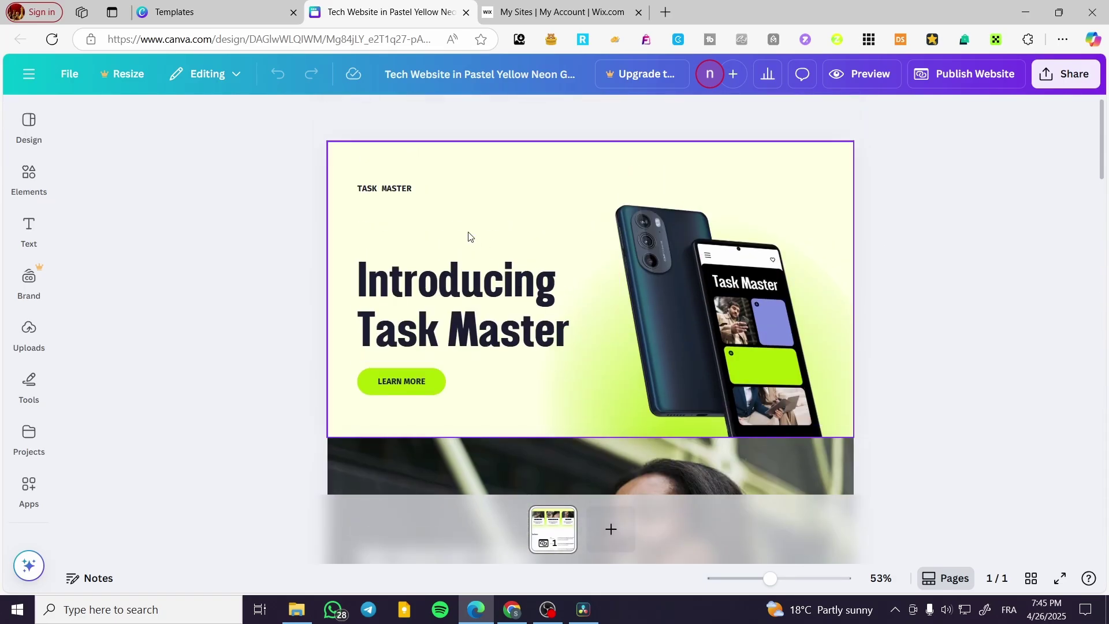
scroll(566, 231, "down", 5)
scroll(575, 232, "down", 5)
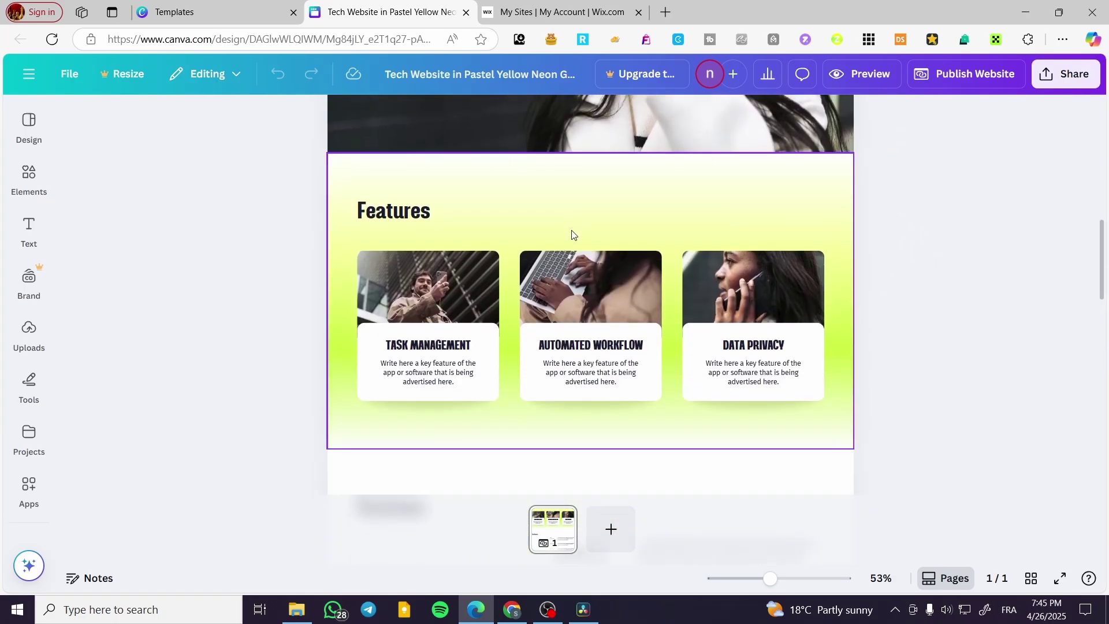
scroll(577, 348, "down", 5)
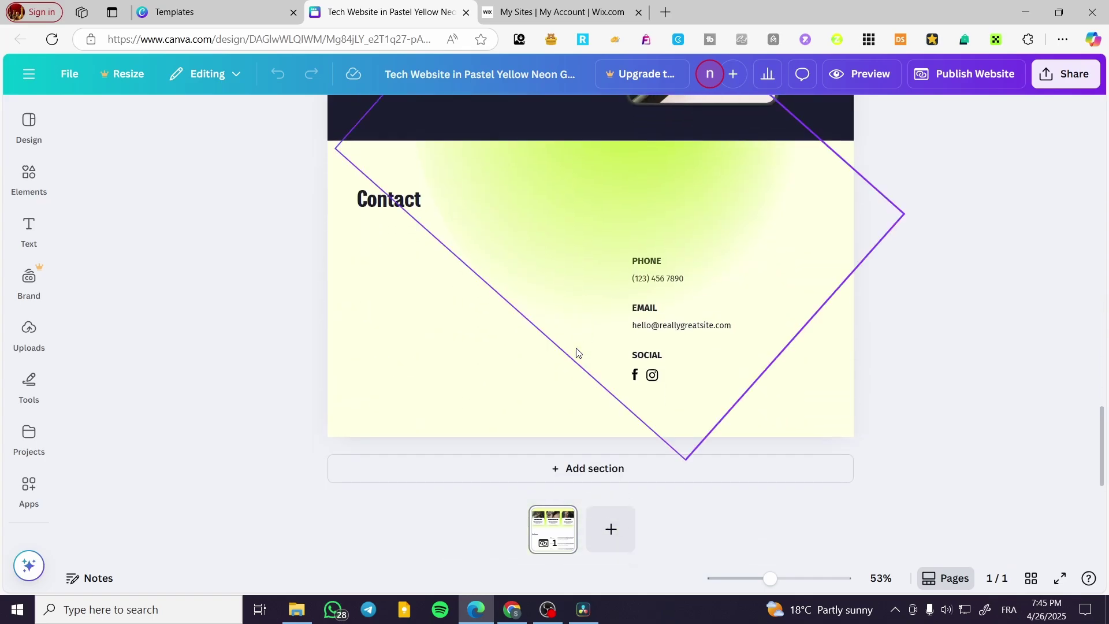
- Publish the Task Master website with mobile resizing on and no navigation menu, and open the live site
left_click(983, 74)
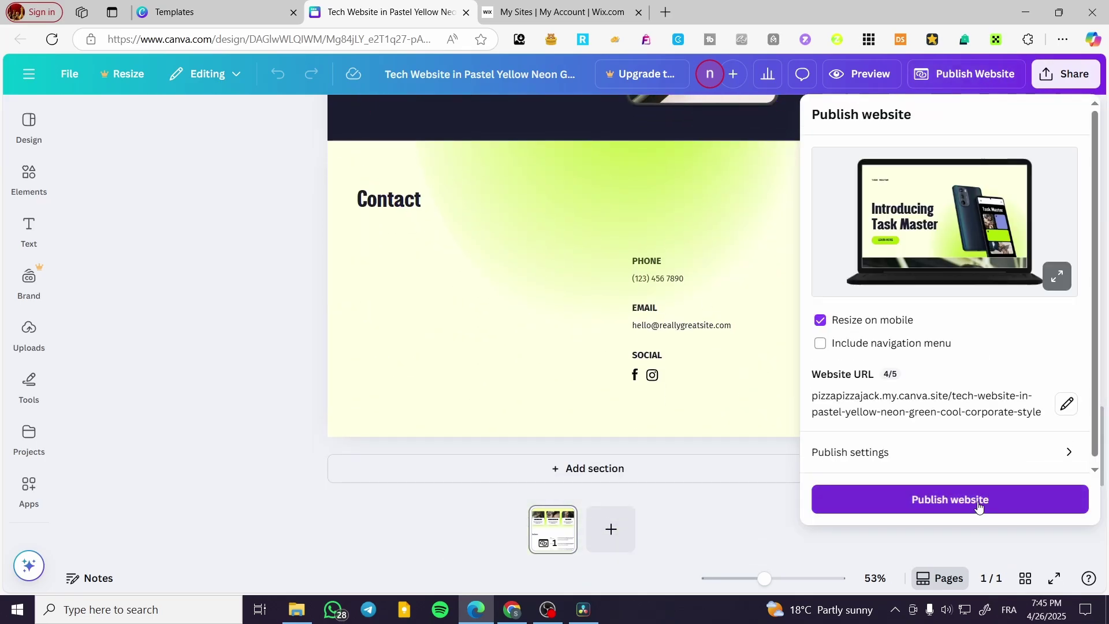
left_click(979, 507)
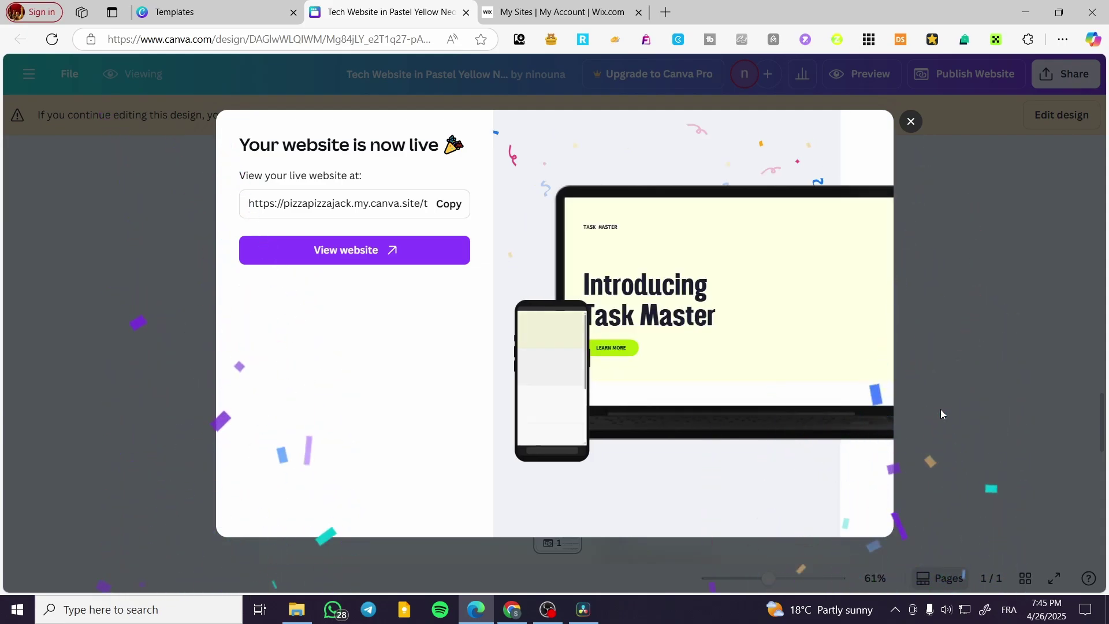
left_click(370, 250)
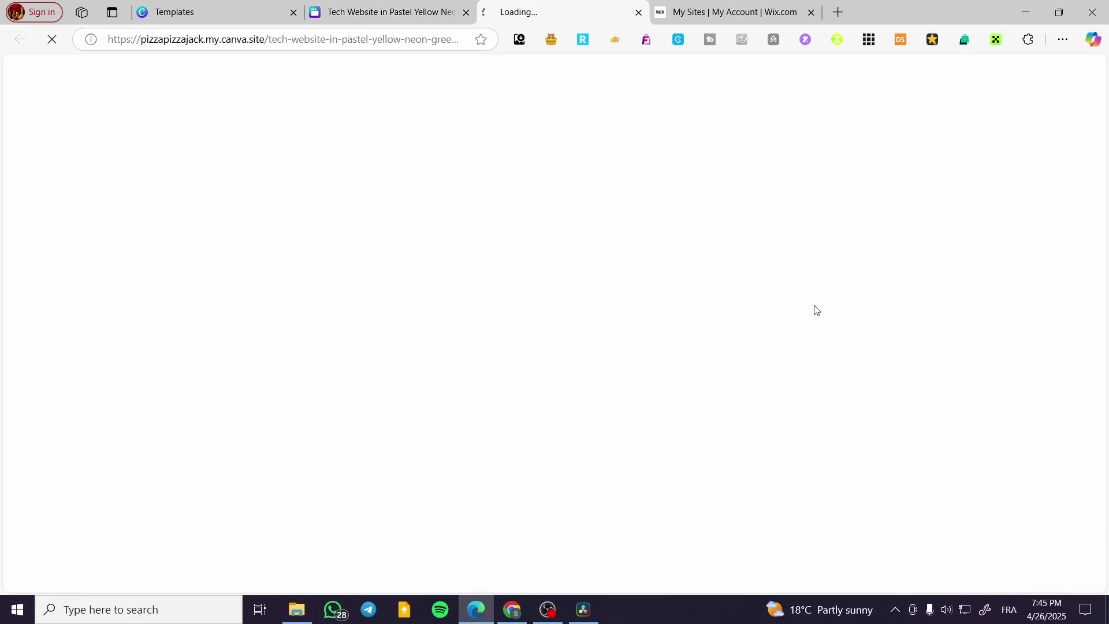
- Turn off the browser's VPN extension and review the published Task Master page
left_click(552, 39)
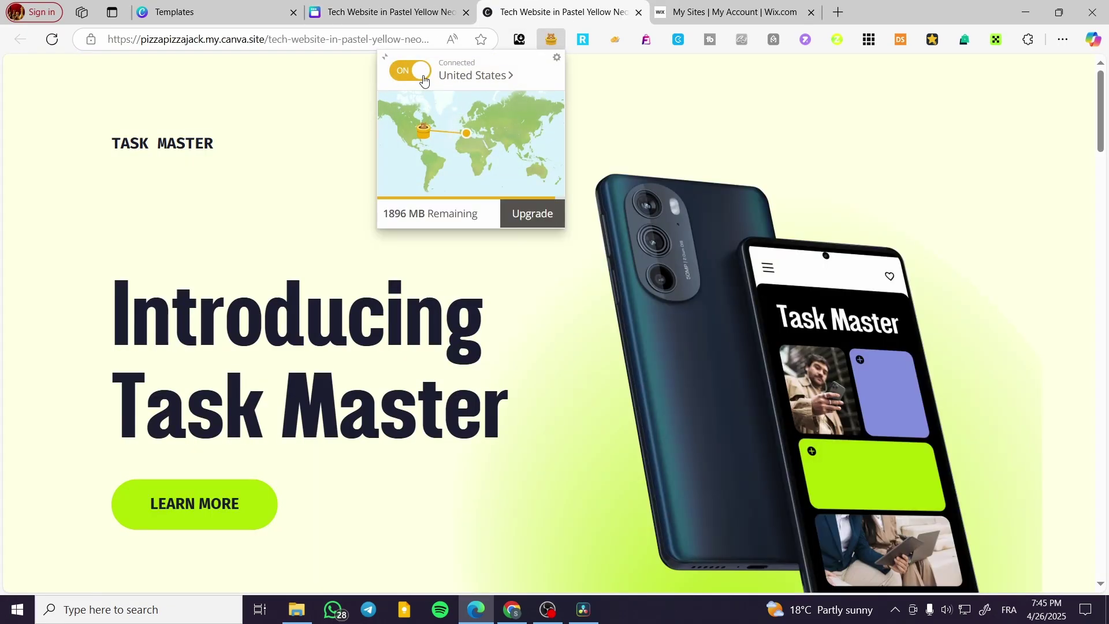
left_click(619, 105)
scroll(511, 411, "down", 15)
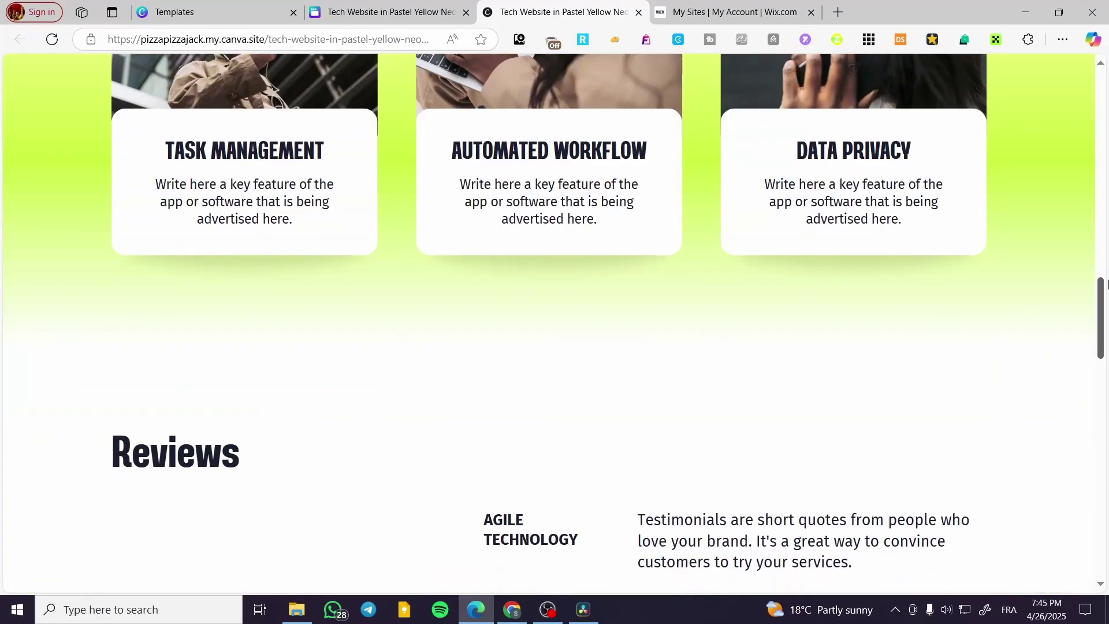
left_click_drag(1104, 283, 1100, 23)
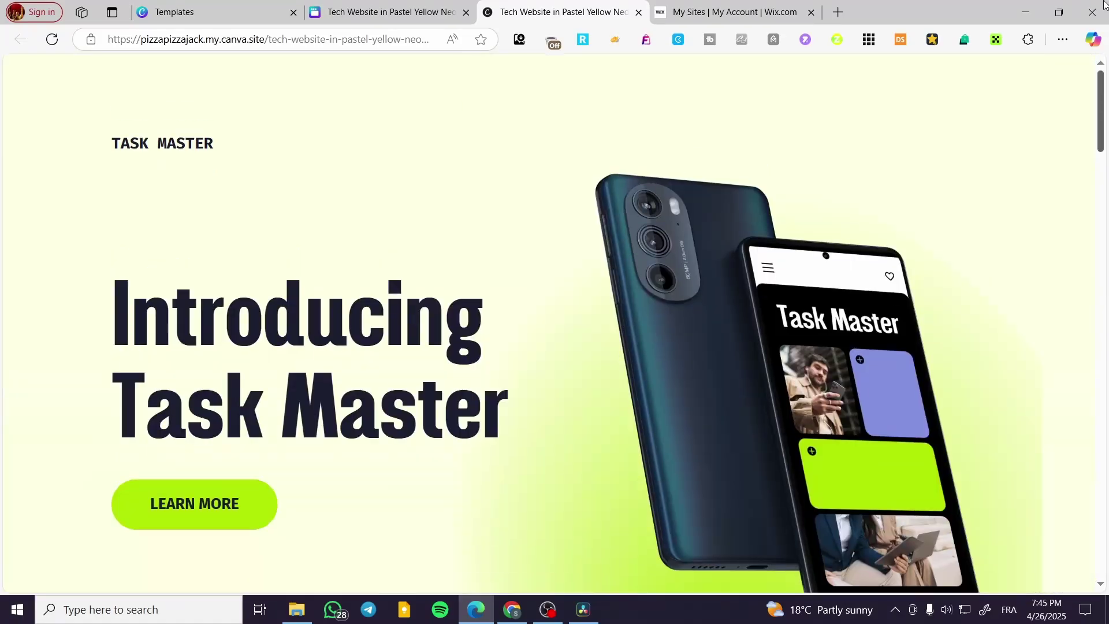
- Close the live page and the publishing confirmation, and switch the Task Master design back to editing
left_click(639, 13)
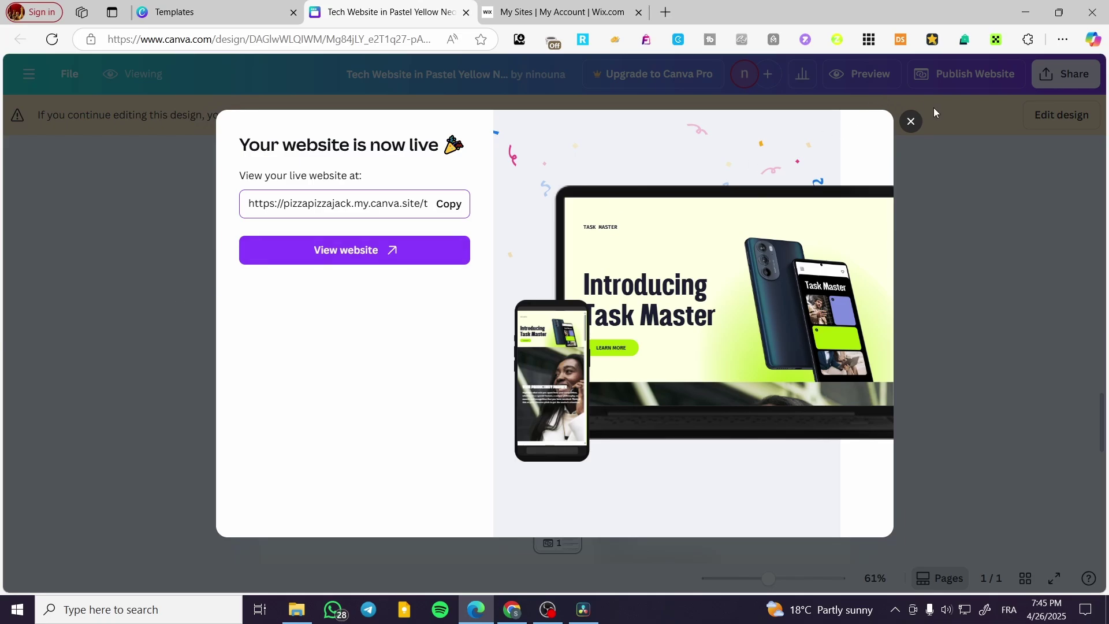
left_click(911, 121)
scroll(747, 324, "up", 5)
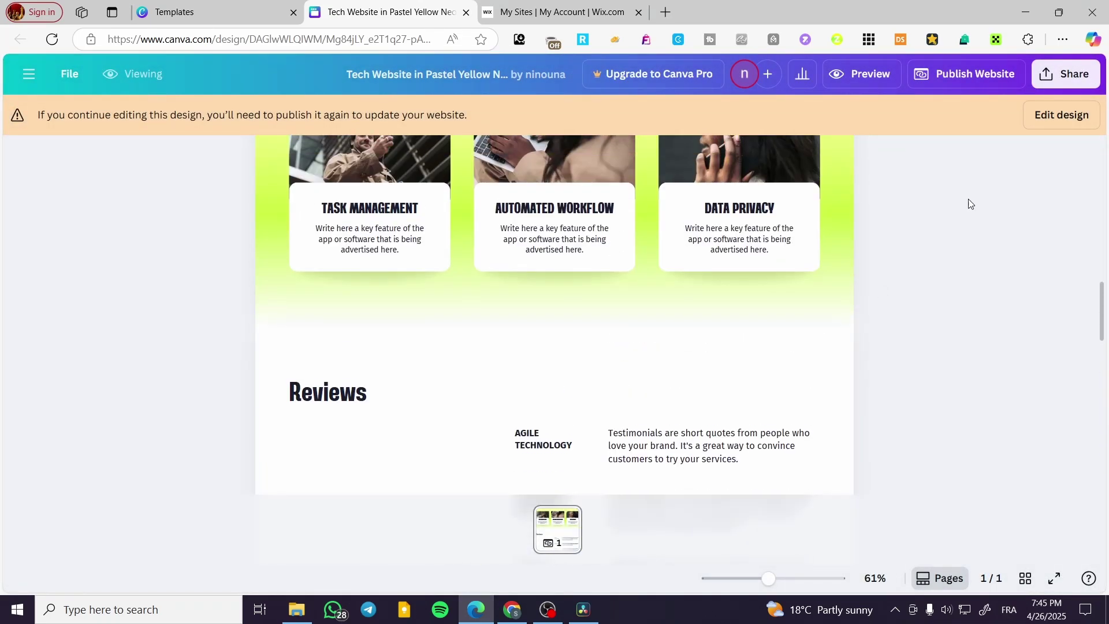
left_click(1061, 121)
scroll(639, 300, "up", 10)
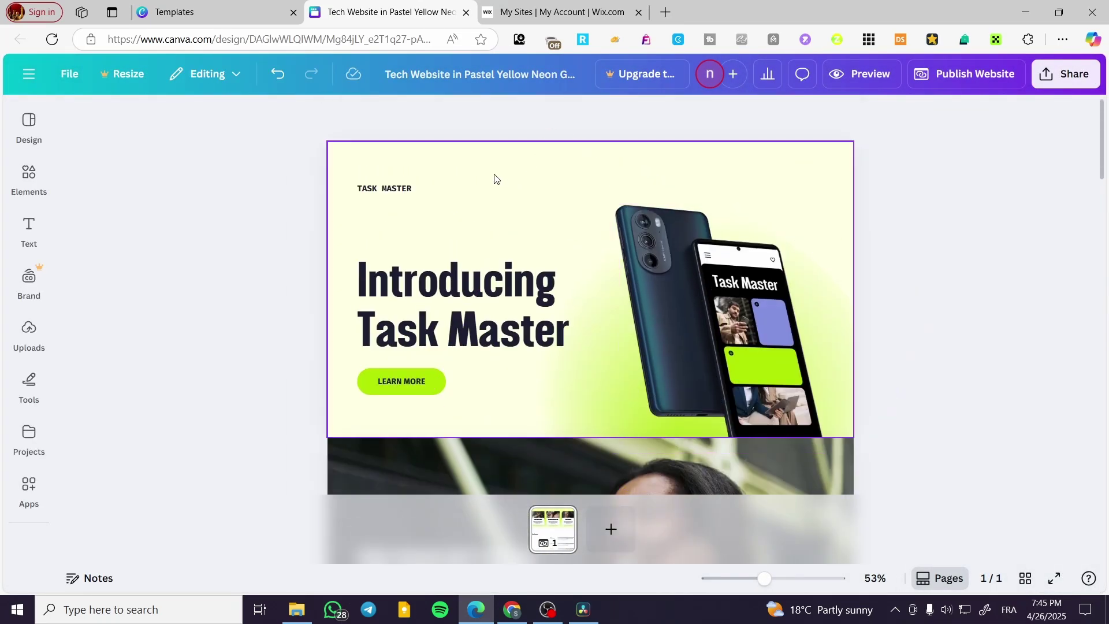
- Add a rounded square shape and reshape it into a thin wide bar along the top edge of the opening section
left_click(39, 187)
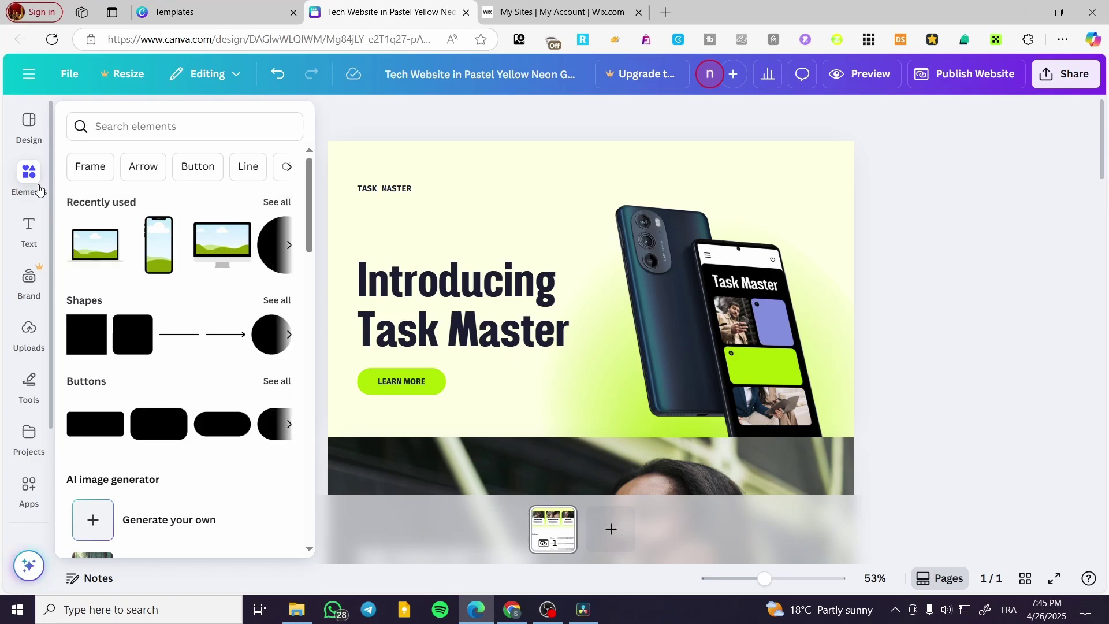
left_click(37, 189)
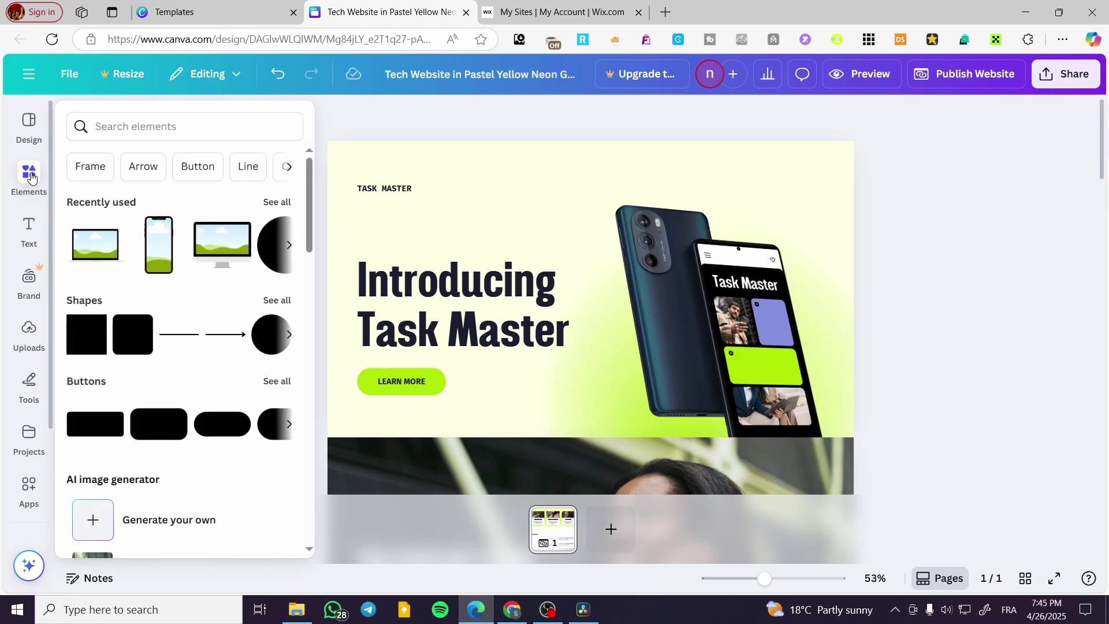
left_click(141, 327)
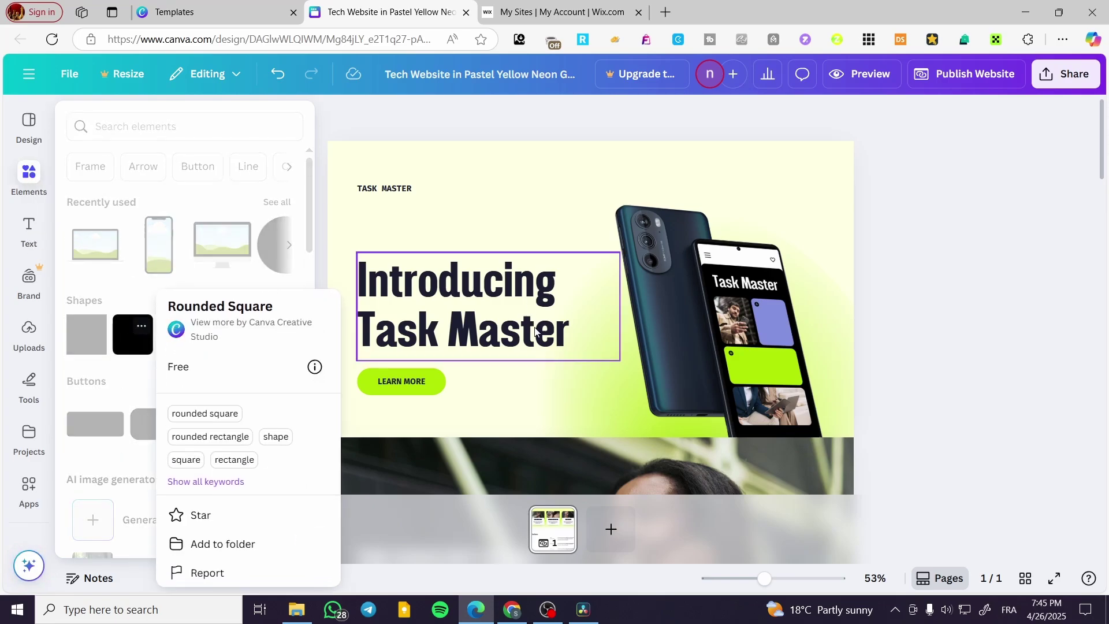
left_click(133, 334)
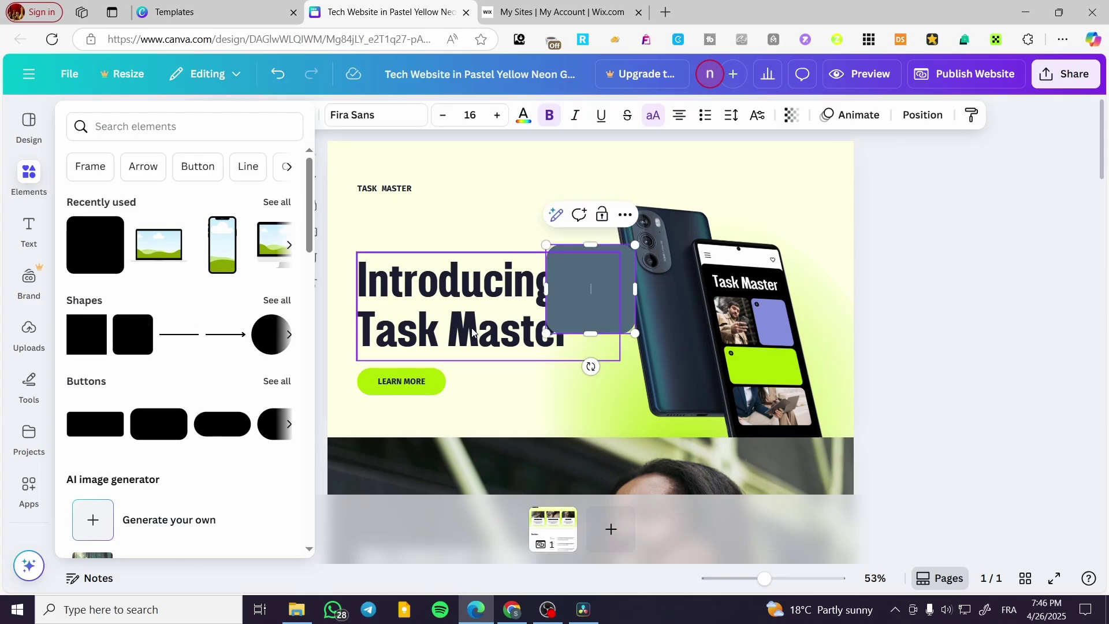
left_click(605, 363)
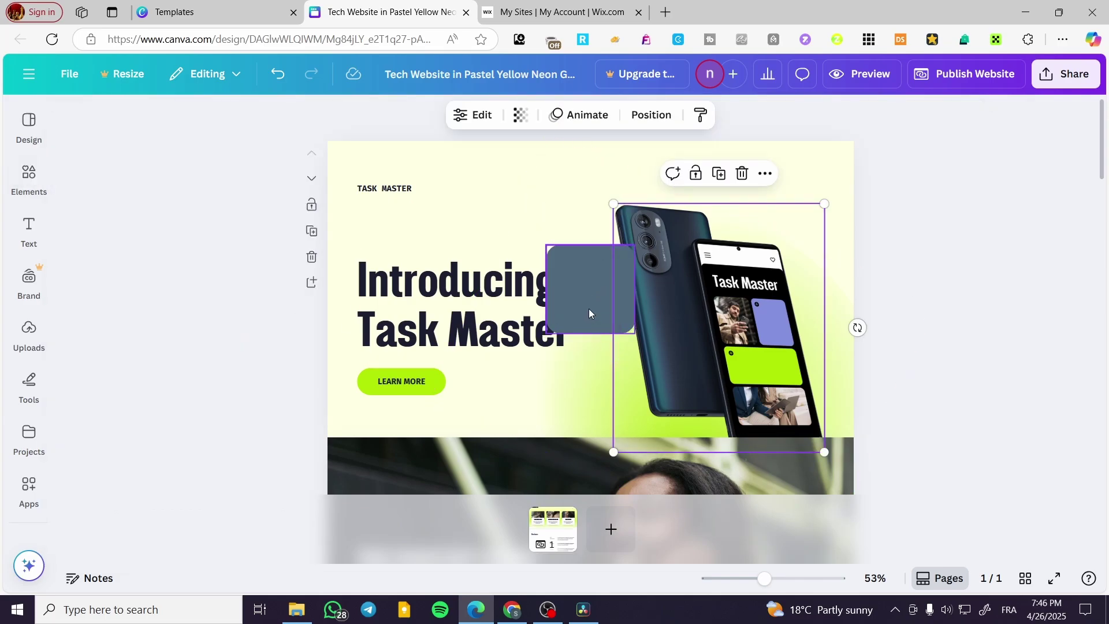
left_click_drag(588, 309, 790, 175)
left_click_drag(611, 164, 584, 159)
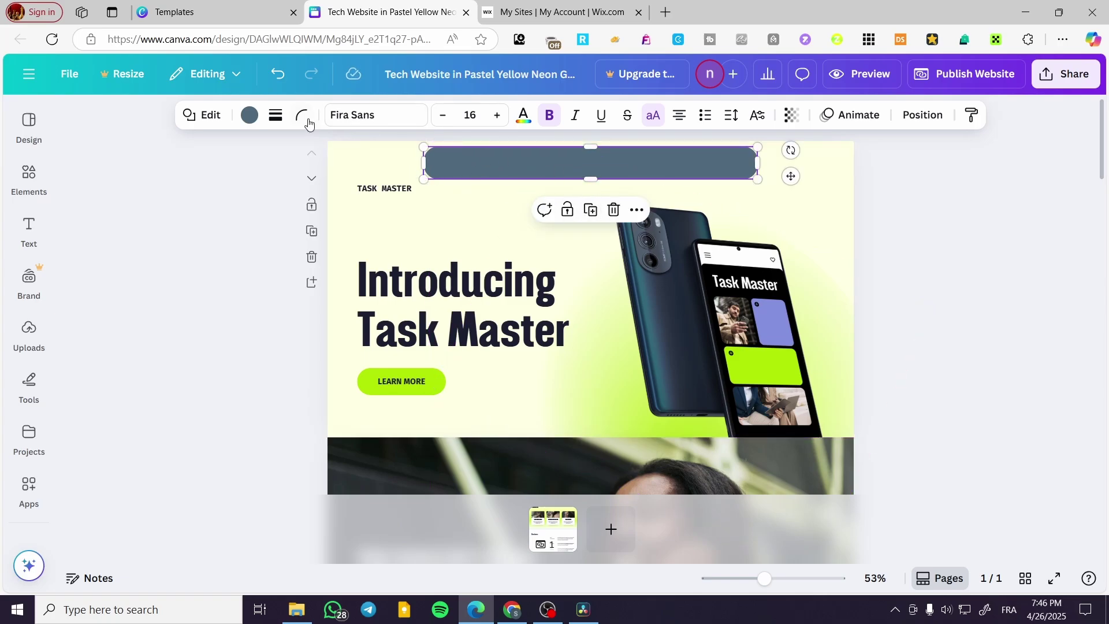
- Fill the rounded bar with the solid lime green from the document colors
left_click(251, 115)
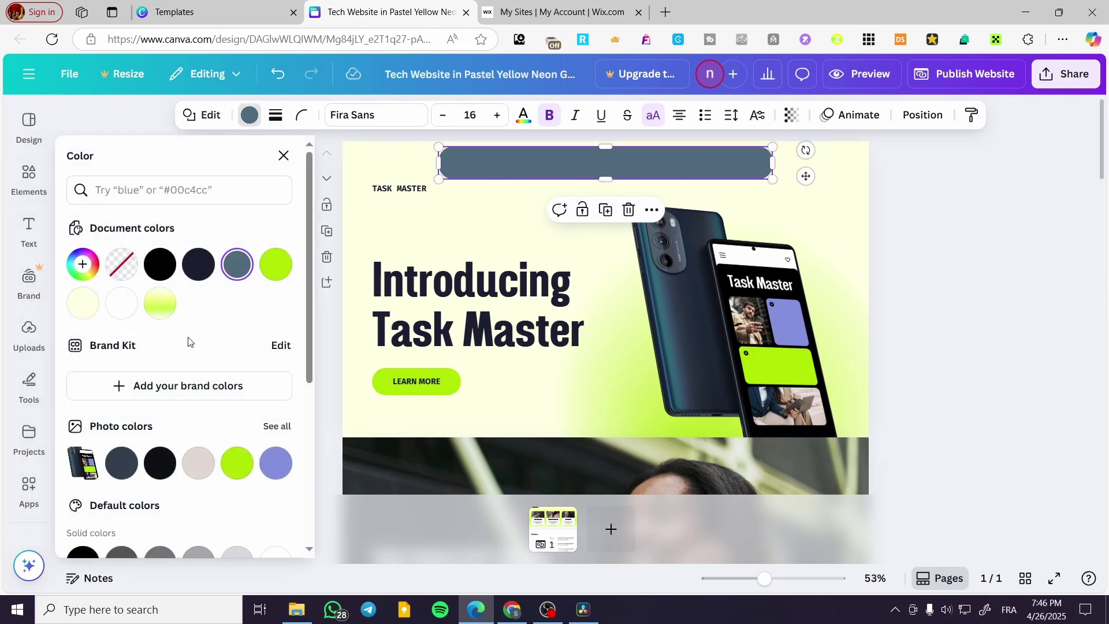
left_click(160, 303)
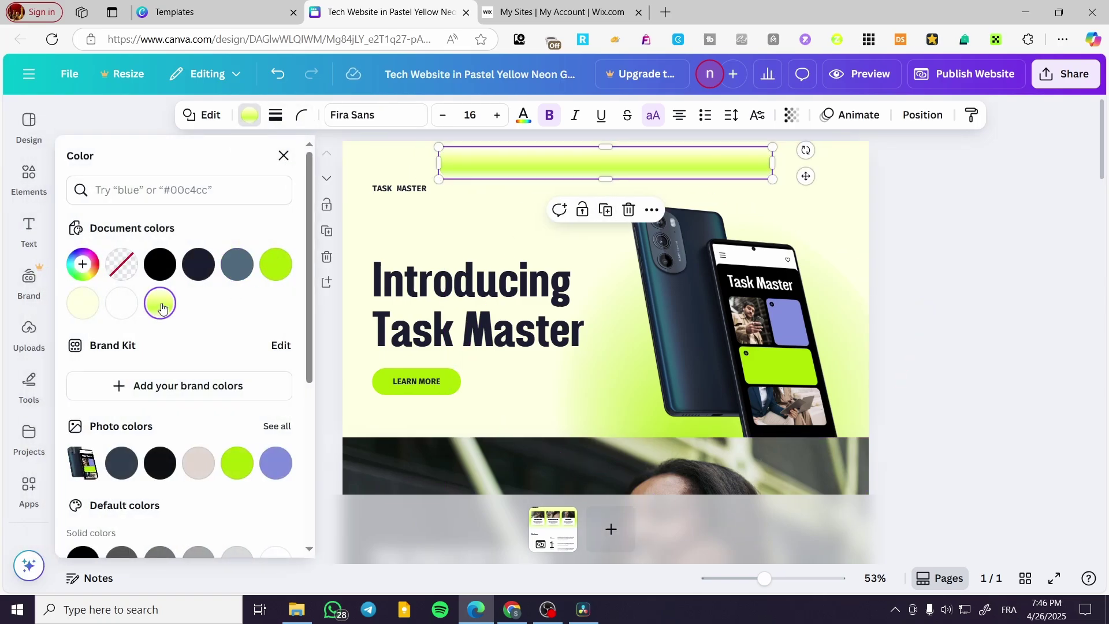
left_click(275, 263)
key("Escape")
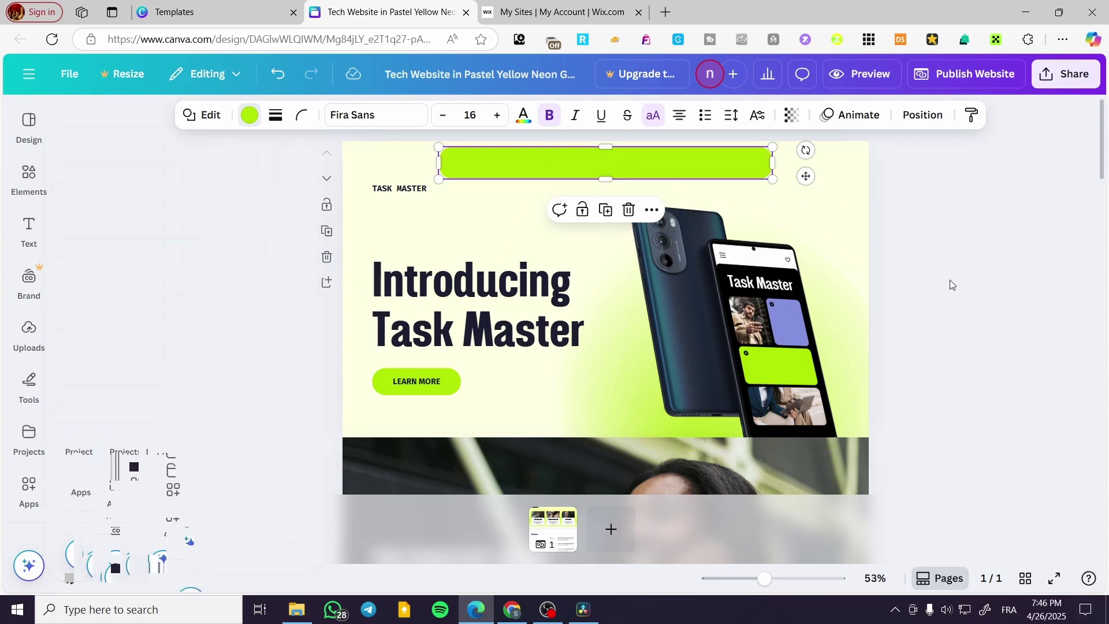
scroll(768, 295, "down", 3)
scroll(767, 292, "up", 3)
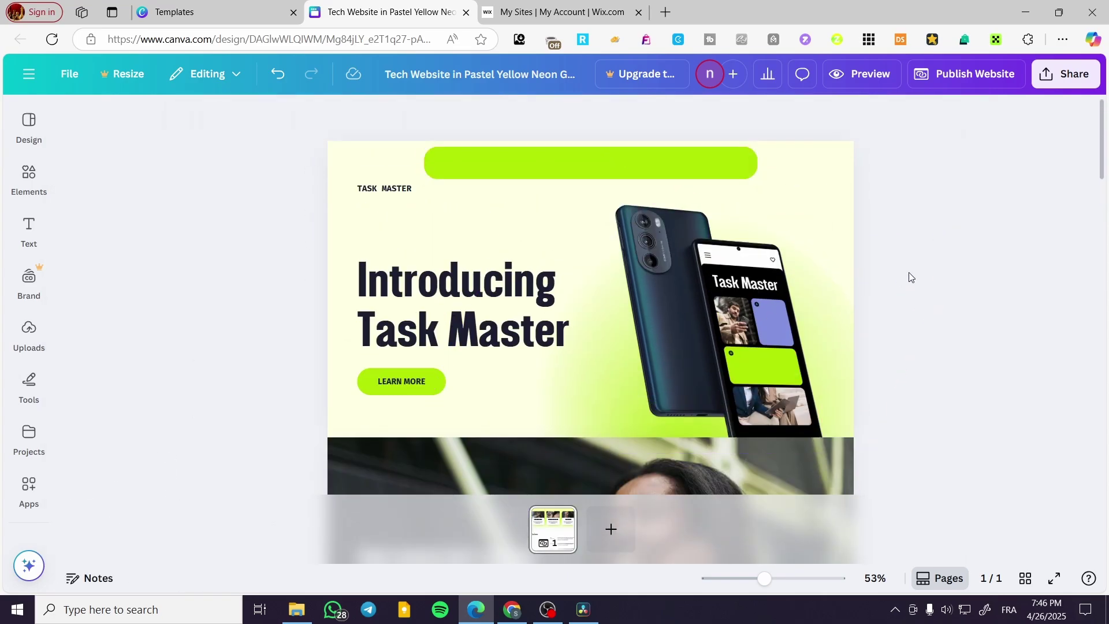
mouse_move(597, 165)
left_mouse_down()
mouse_move(607, 163)
mouse_move(597, 164)
left_mouse_up()
left_click(942, 217)
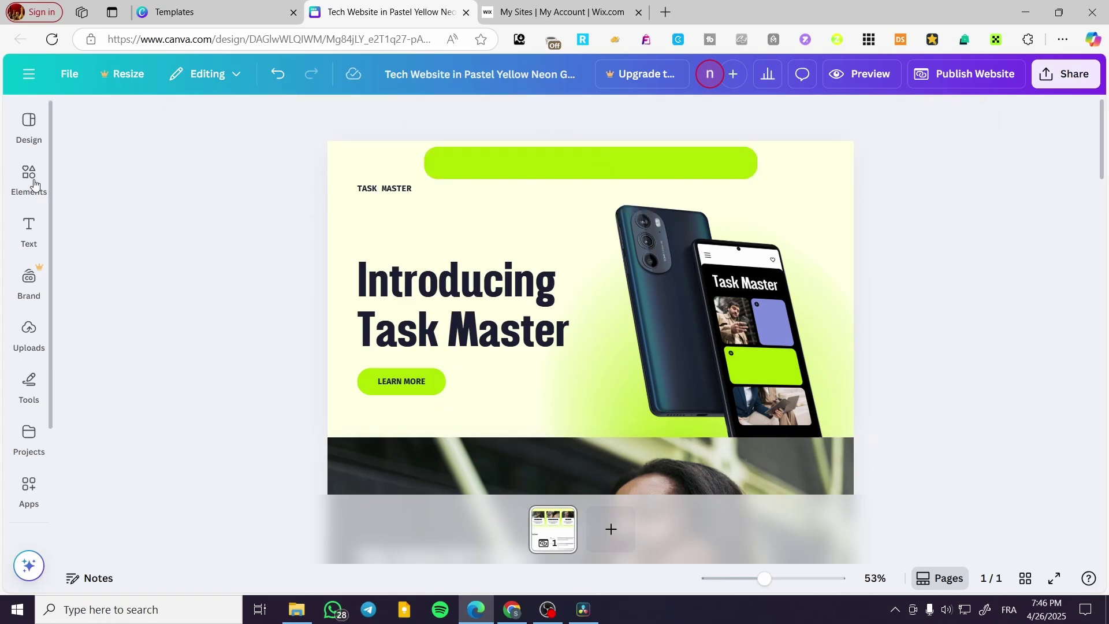
- Add a heading reading "Home", scale it down to about size 21.2 and place it at the left end of the green bar
left_click(30, 234)
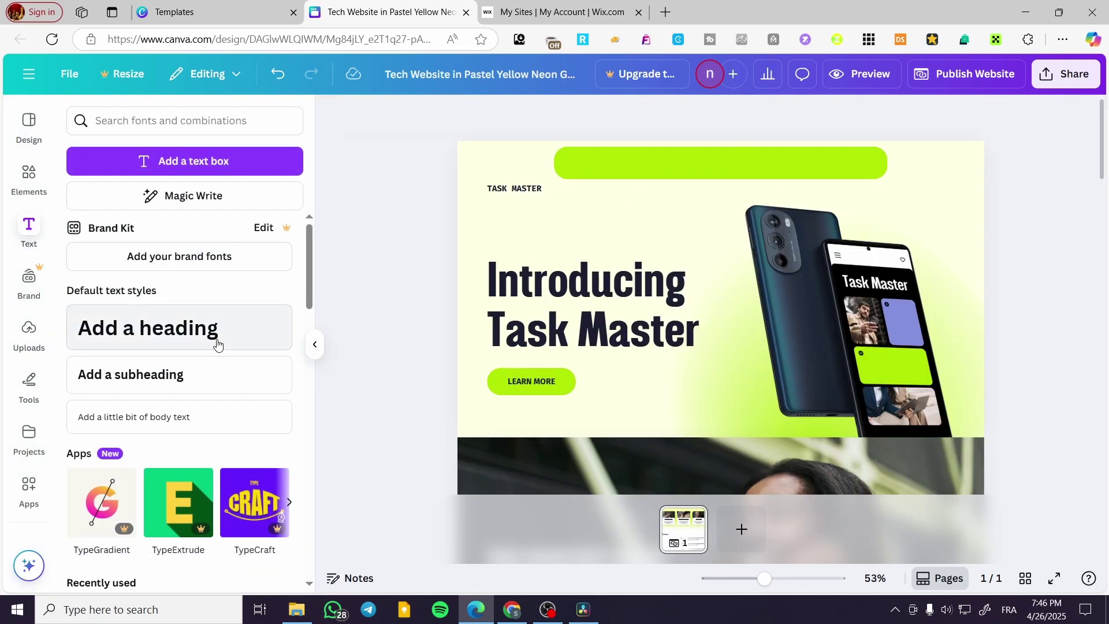
left_click(218, 341)
type("Home")
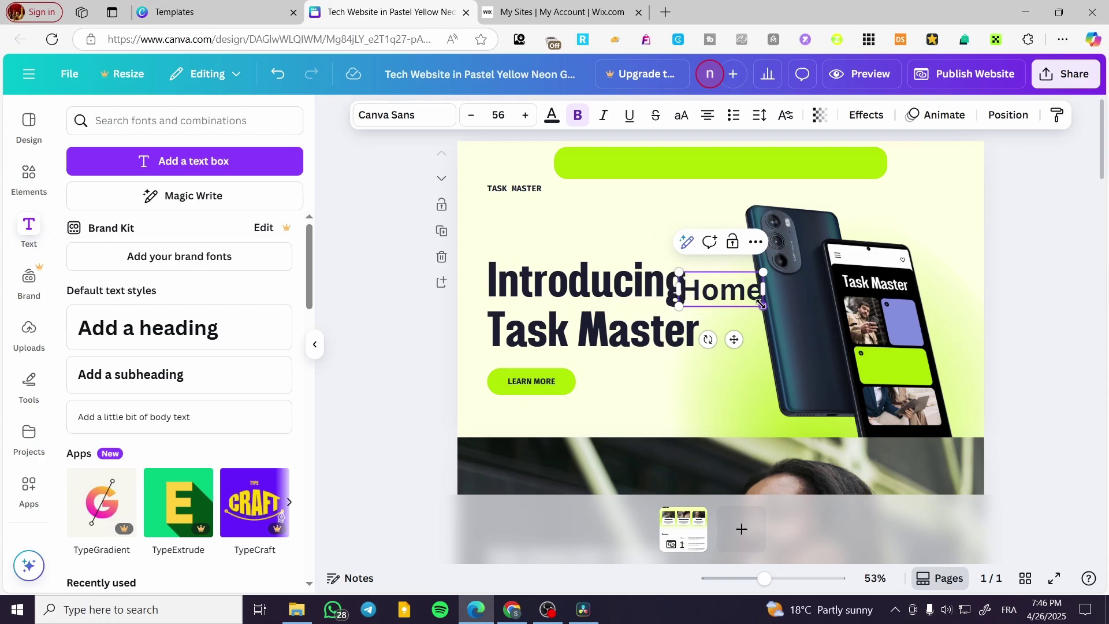
left_click_drag(762, 305, 594, 197)
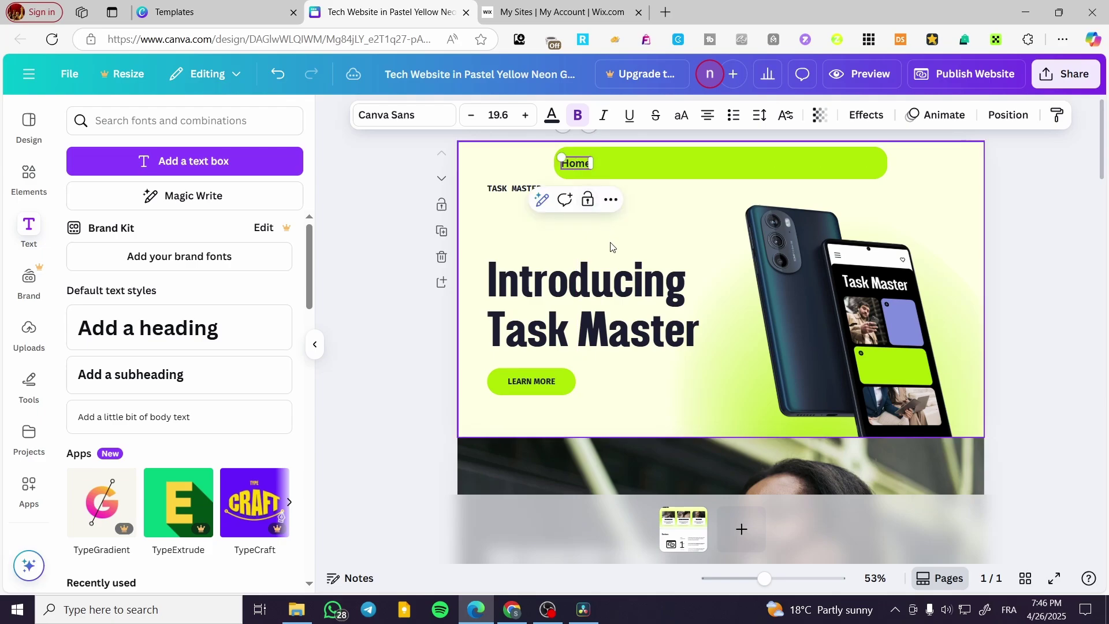
left_click(594, 197)
left_click(560, 157)
left_click_drag(559, 156, 557, 154)
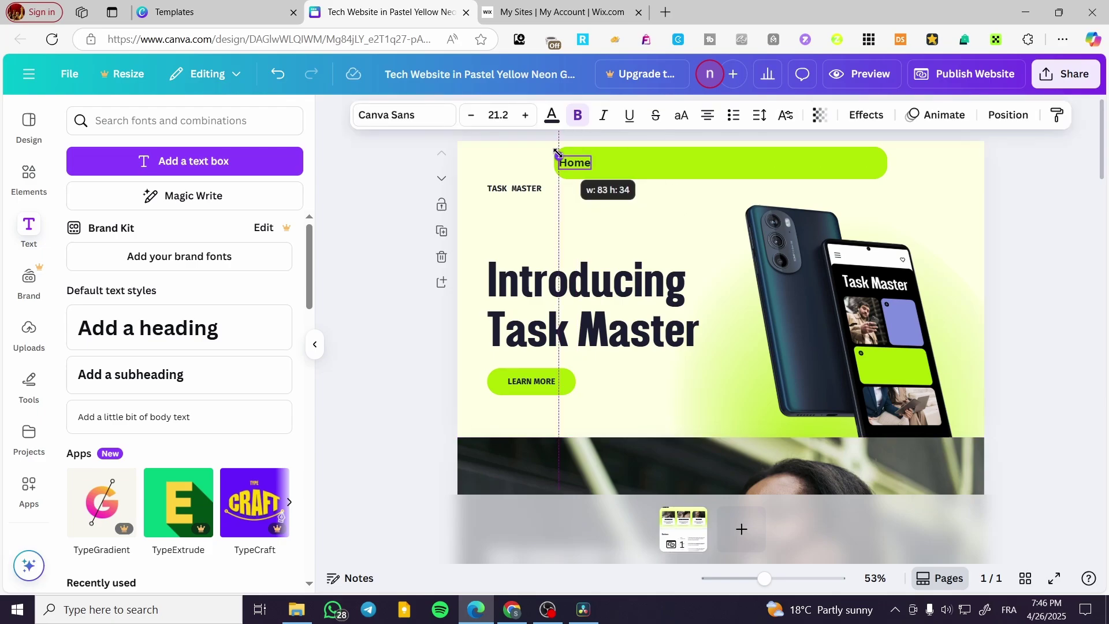
left_click(584, 168)
left_click(582, 167)
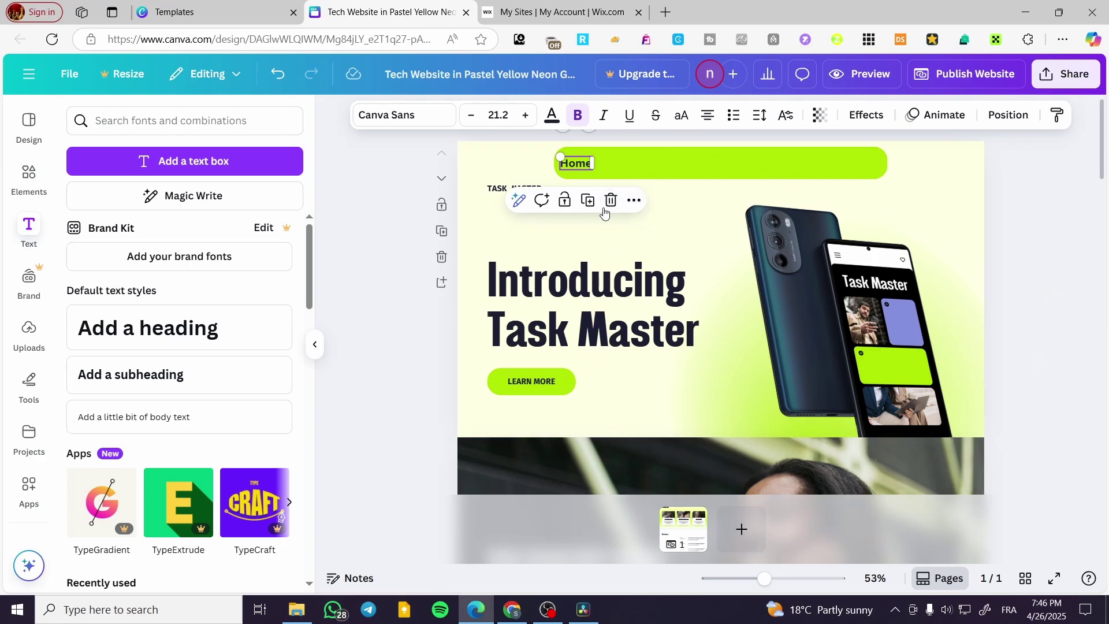
- Duplicate the Home label twice and line up the copies beside it in the green bar
left_click(587, 201)
left_click_drag(598, 166, 625, 160)
left_click(628, 200)
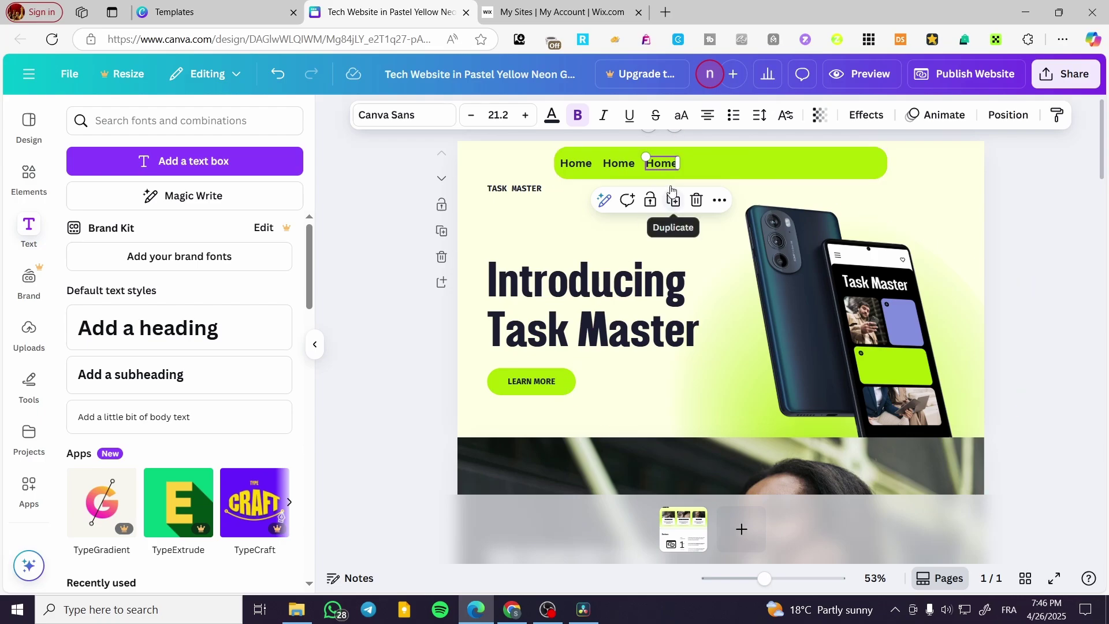
left_click(657, 176)
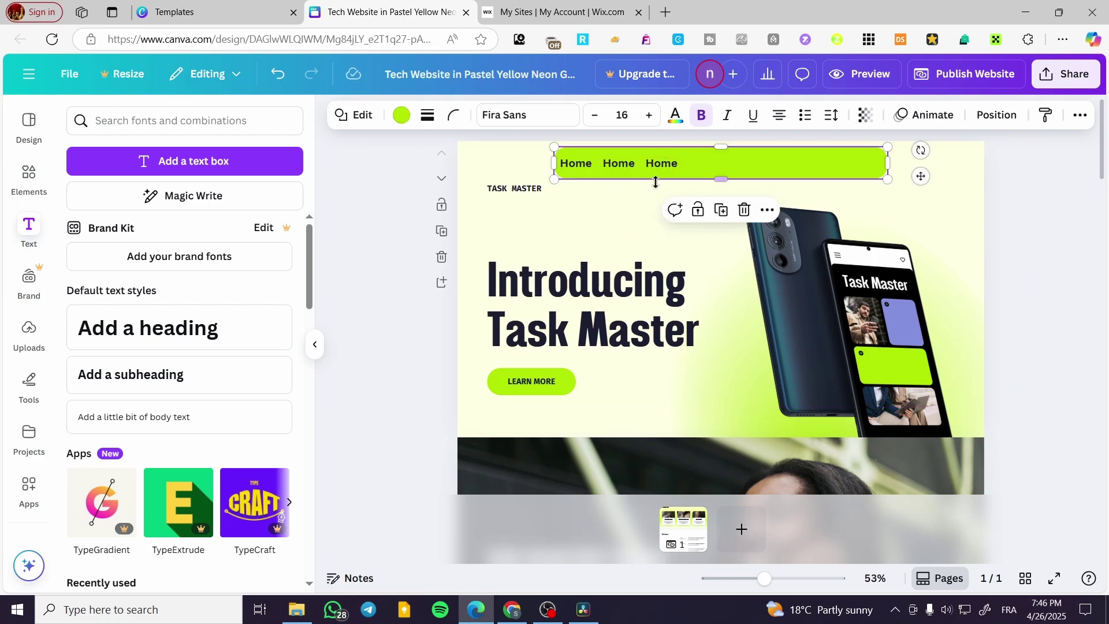
left_click(721, 209)
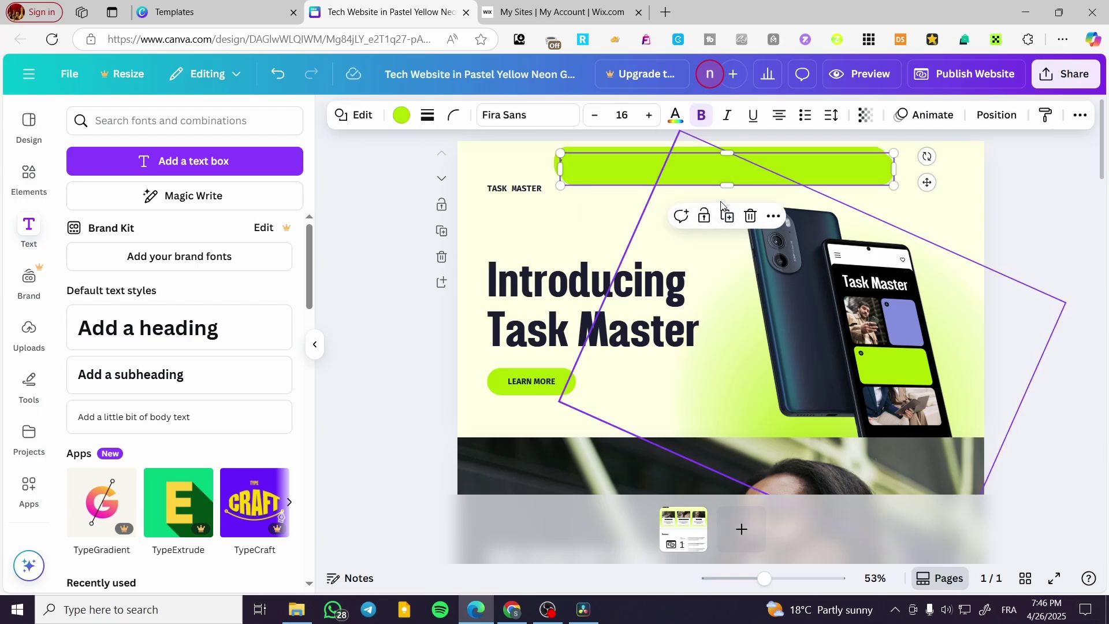
key("Delete")
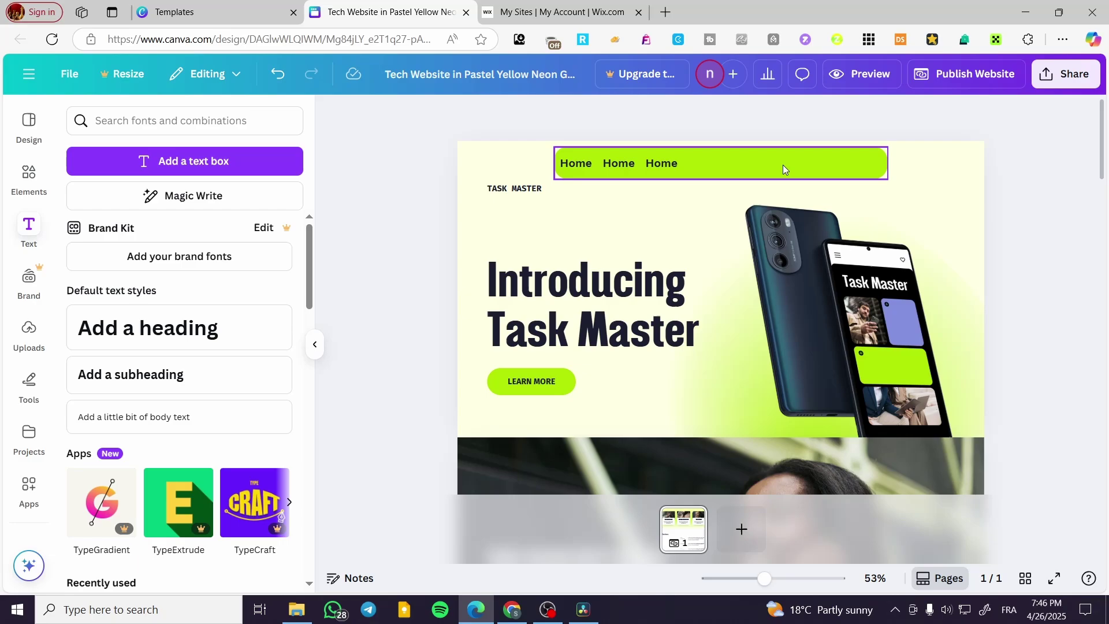
- Add a fourth Home label after the other three and shorten the green bar to fit around them
left_click(661, 163)
left_click(679, 206)
left_click_drag(674, 169, 712, 163)
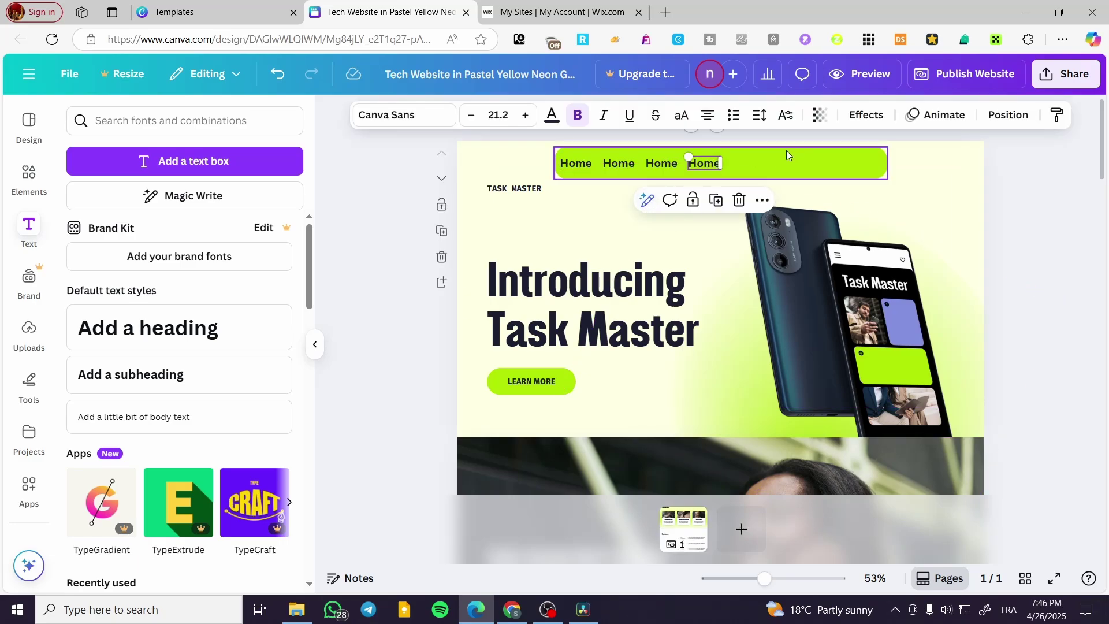
left_click(865, 170)
left_click_drag(873, 164, 722, 172)
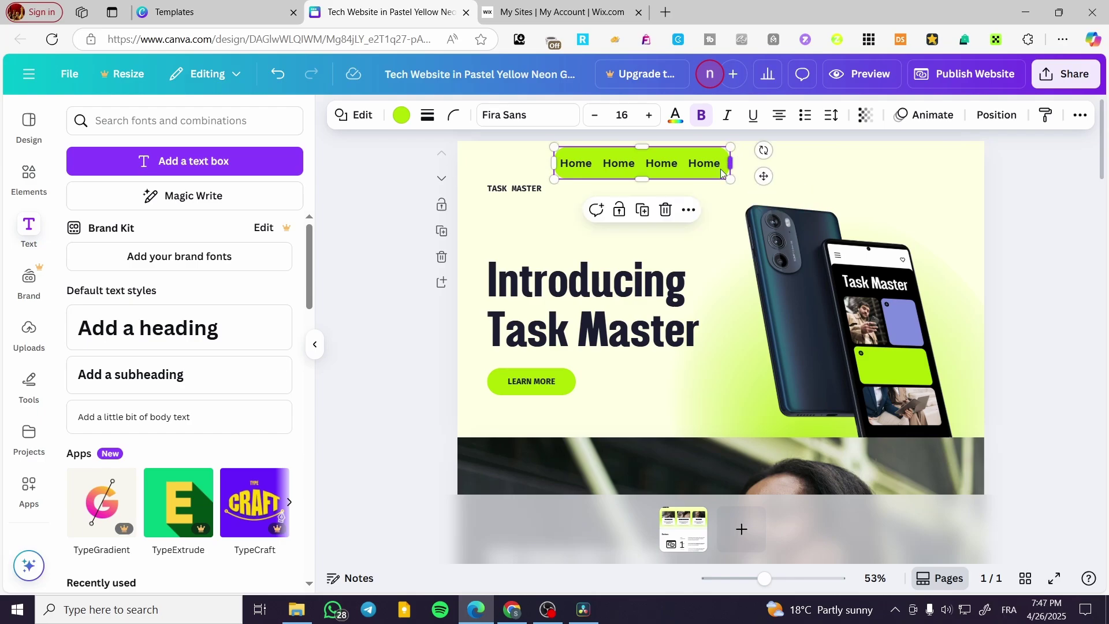
- Select the green bar with all four labels and move them together to the top centre of the opening section
left_click(704, 165)
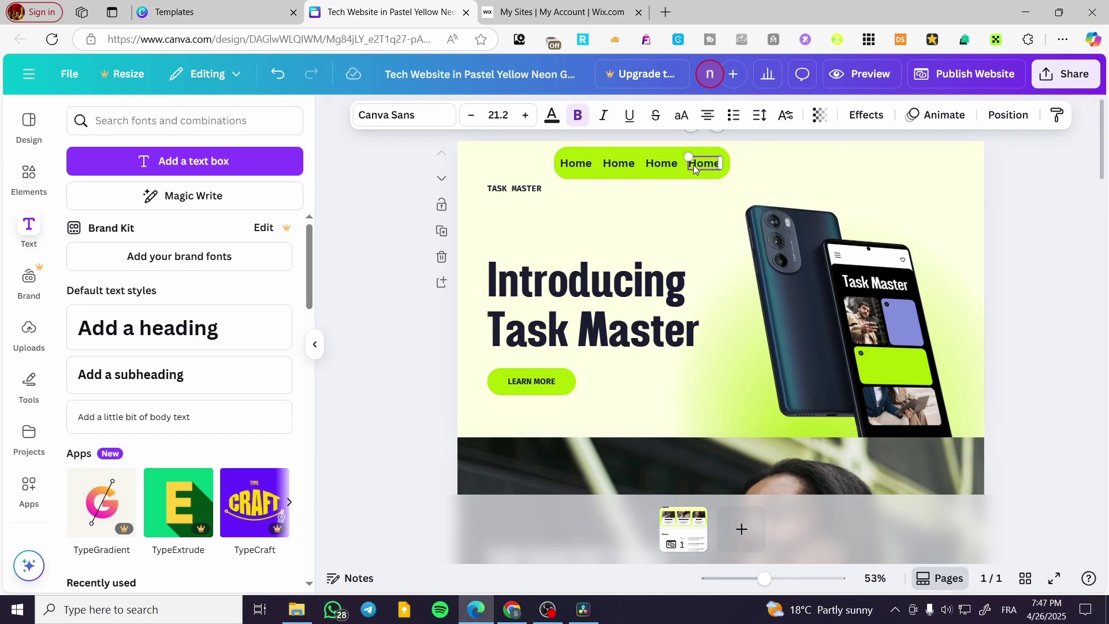
left_click(681, 171)
left_click(691, 168, "shift")
left_click(669, 166, "shift")
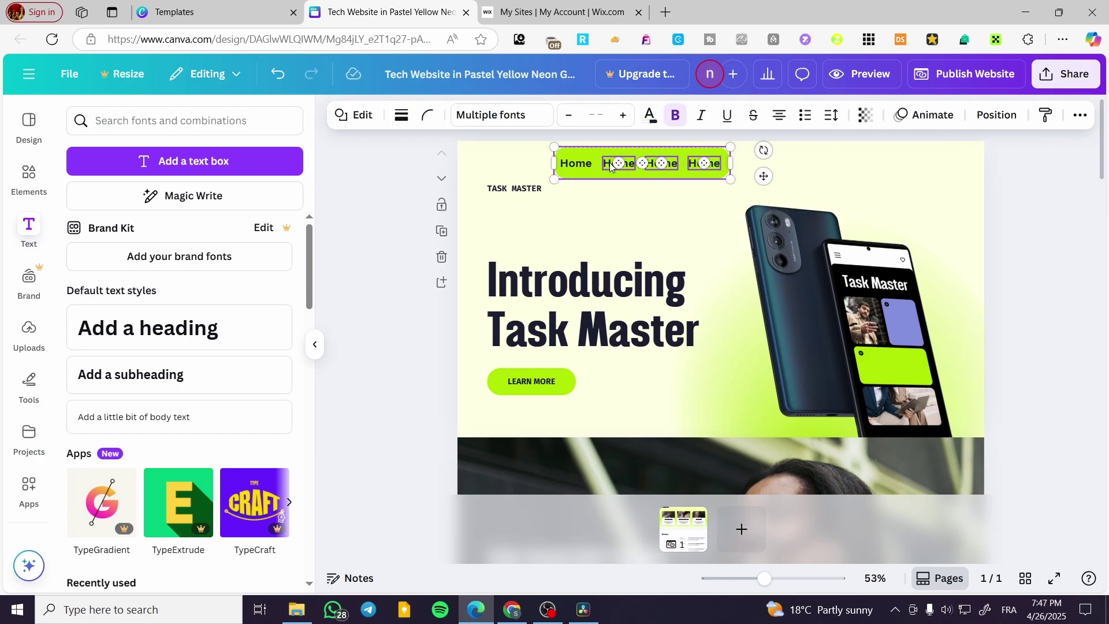
left_click_drag(595, 170, 680, 176)
- Change the second label in the green bar to "Advantages", naming the productivity partner section
left_click(698, 170)
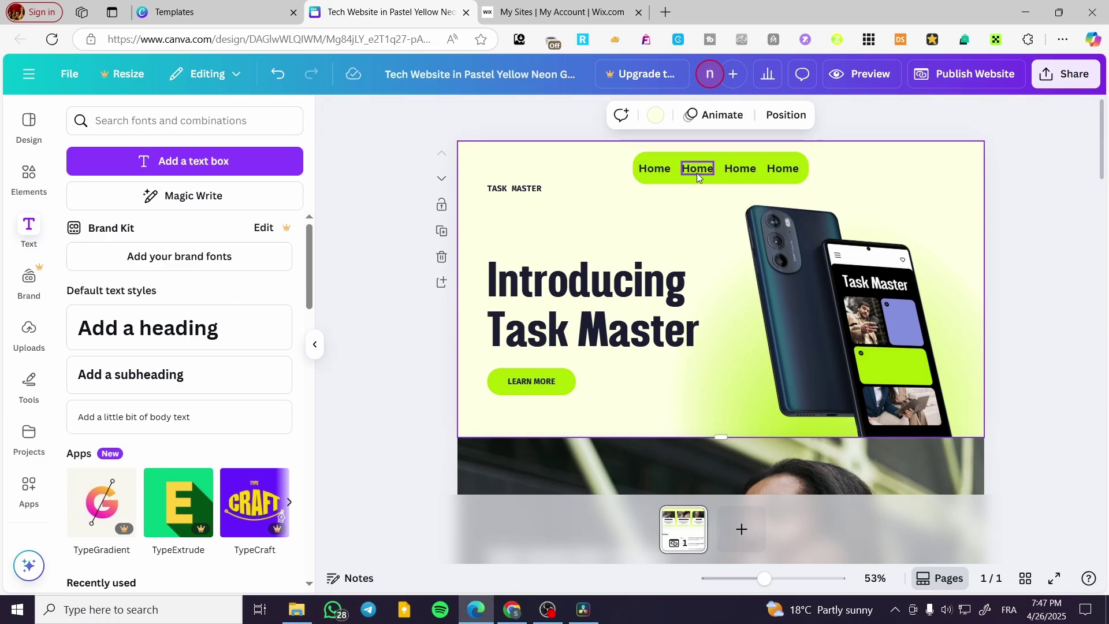
double_click(699, 169)
scroll(636, 219, "down", 5)
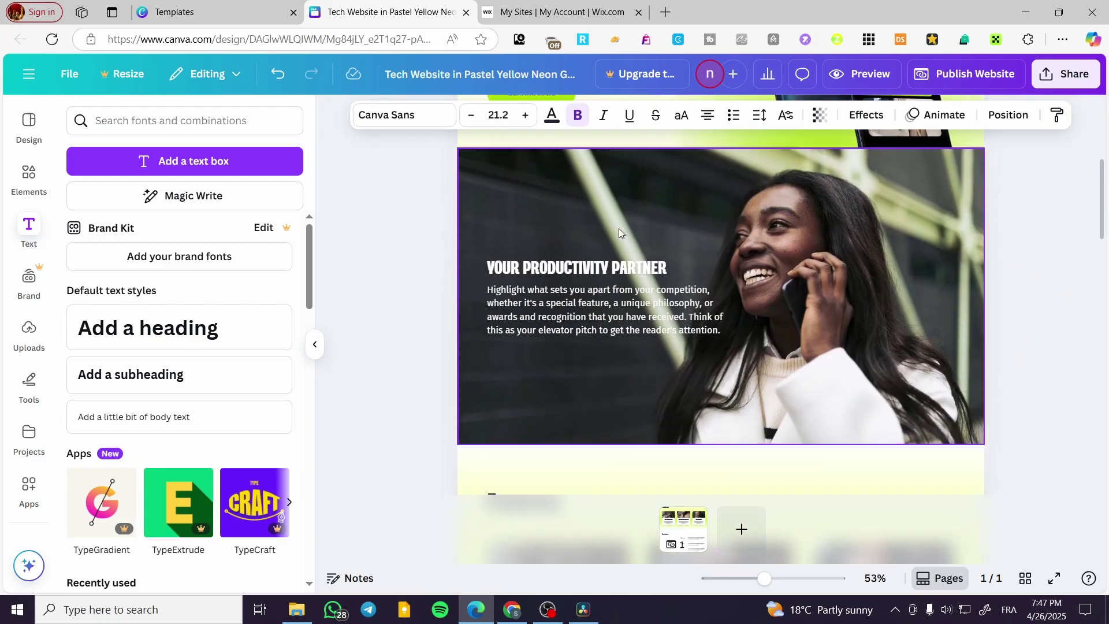
scroll(580, 288, "down", 1)
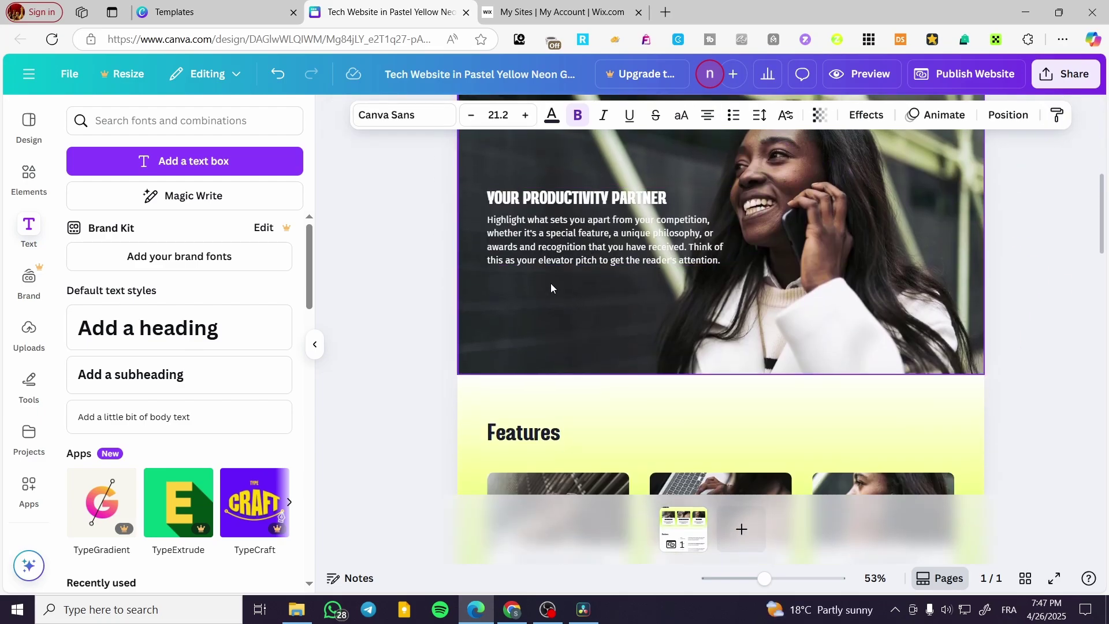
scroll(567, 285, "up", 6)
type("ADvantage")
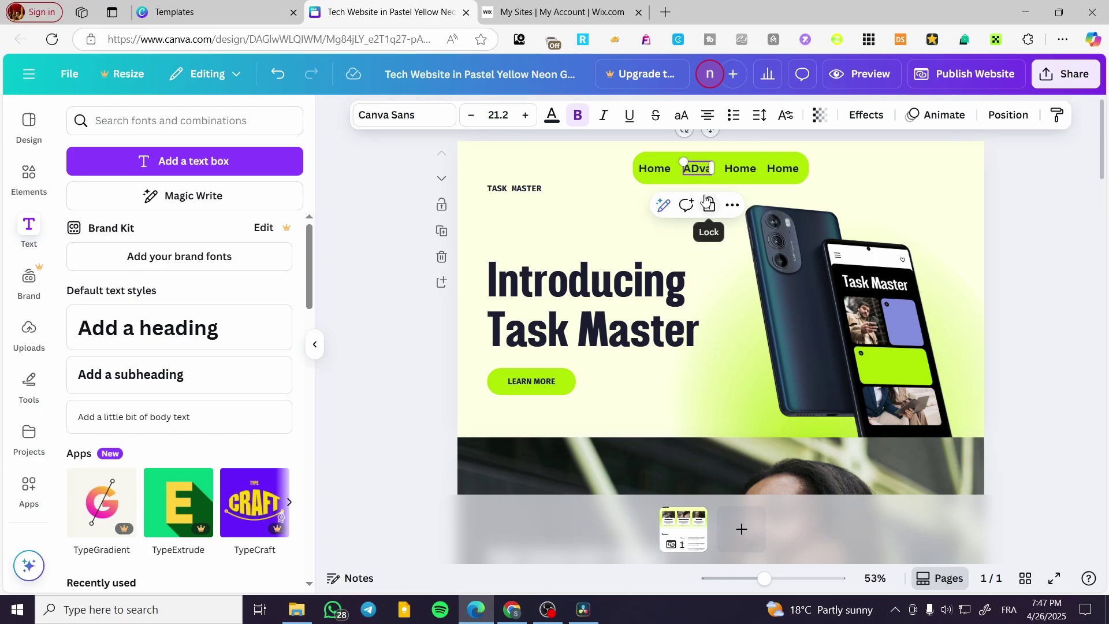
left_click(683, 167)
key("BackSpace")
type("d")
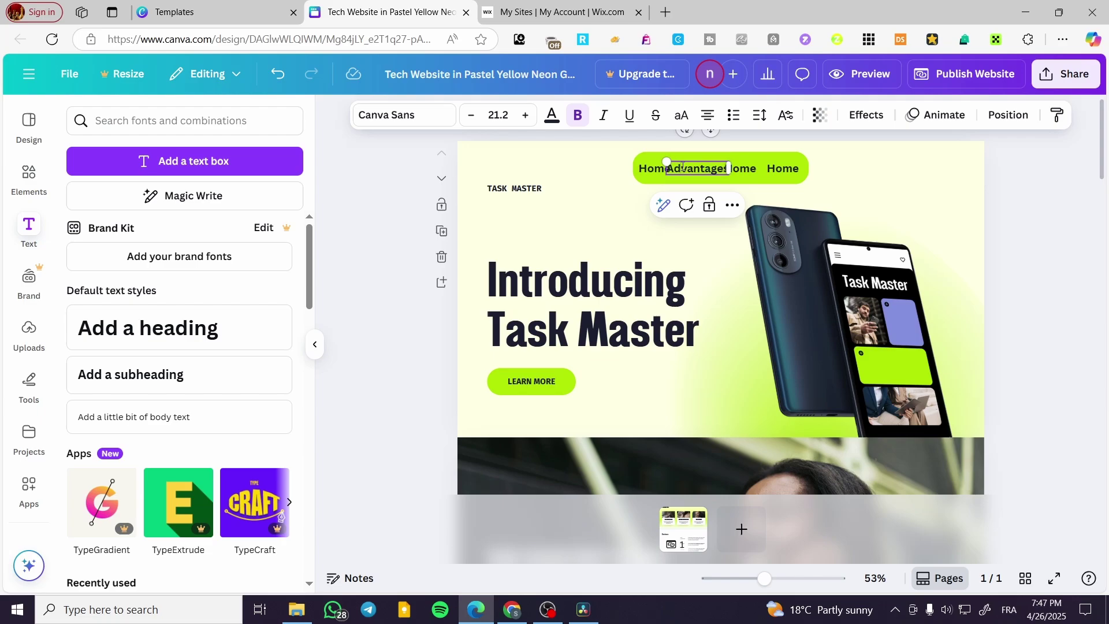
- Widen the green bar and shift the labels so all four are evenly spaced
left_click_drag(808, 178, 732, 169)
left_click(724, 168)
left_click(803, 171)
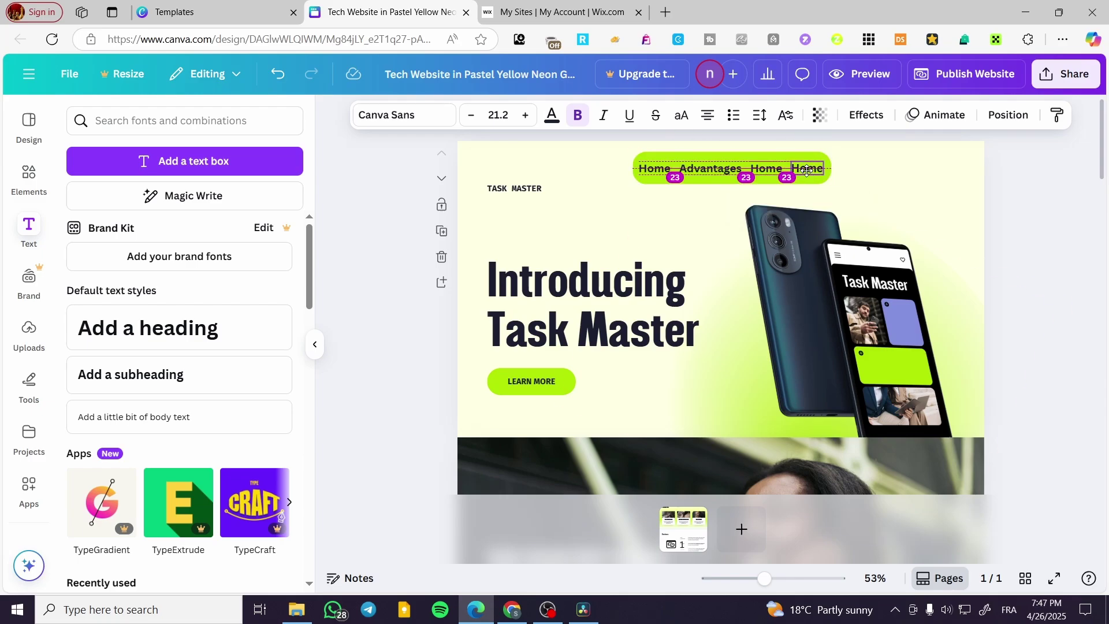
- Replace the third label in the green bar with "Features", copied from that section's heading
left_click(774, 169)
double_click(774, 168)
scroll(745, 219, "down", 5)
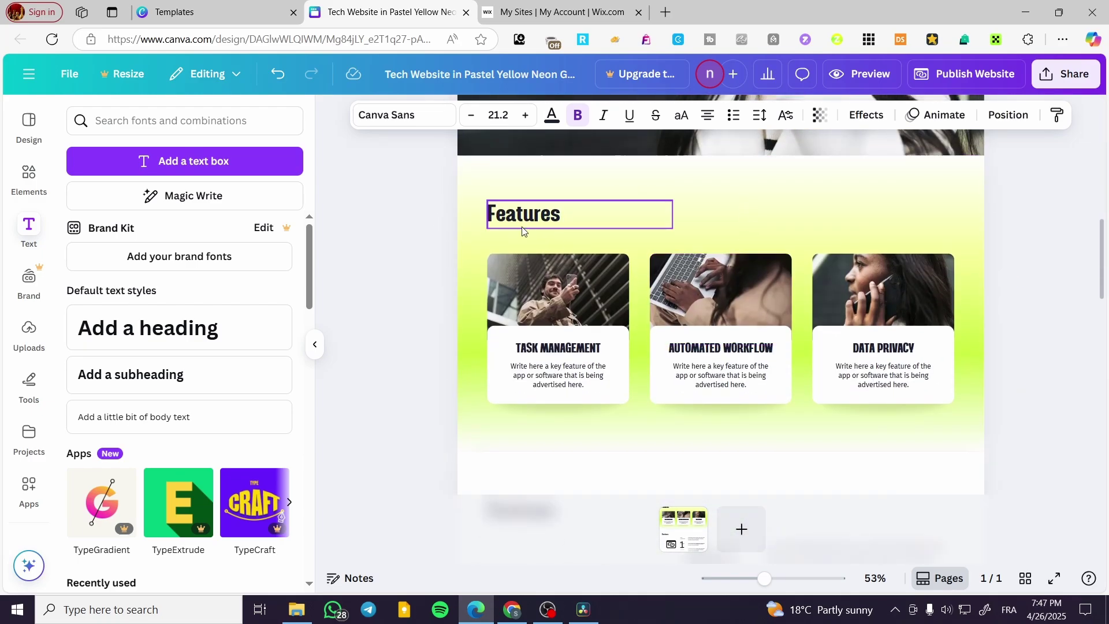
scroll(776, 226, "up", 5)
scroll(584, 322, "down", 5)
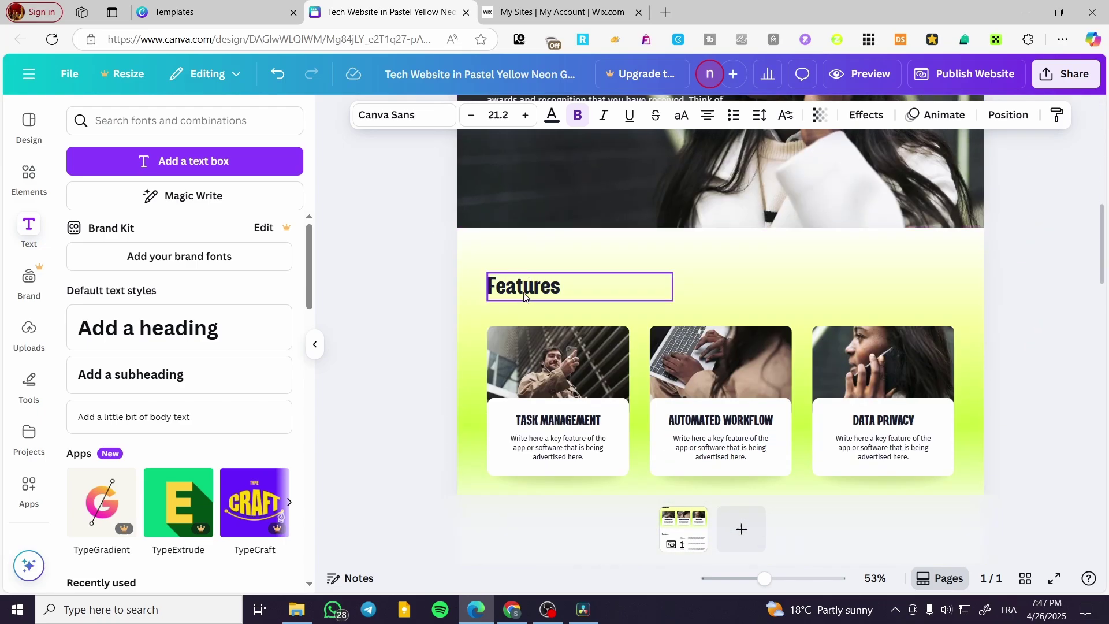
double_click(525, 295)
key("ctrl+c")
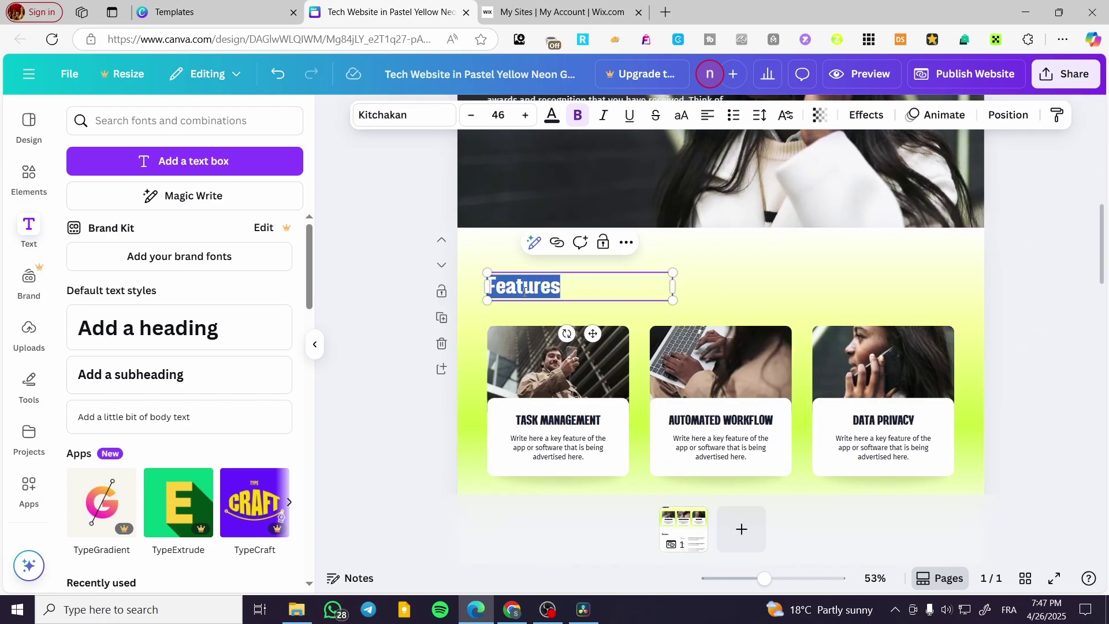
scroll(537, 286, "up", 5)
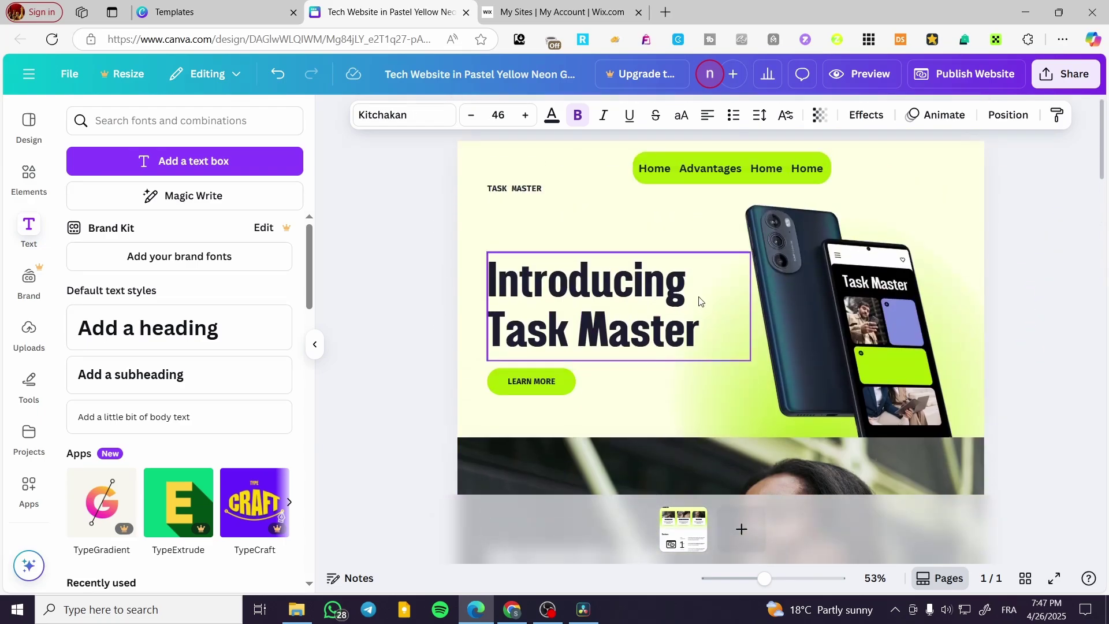
double_click(771, 168)
key("ctrl+v")
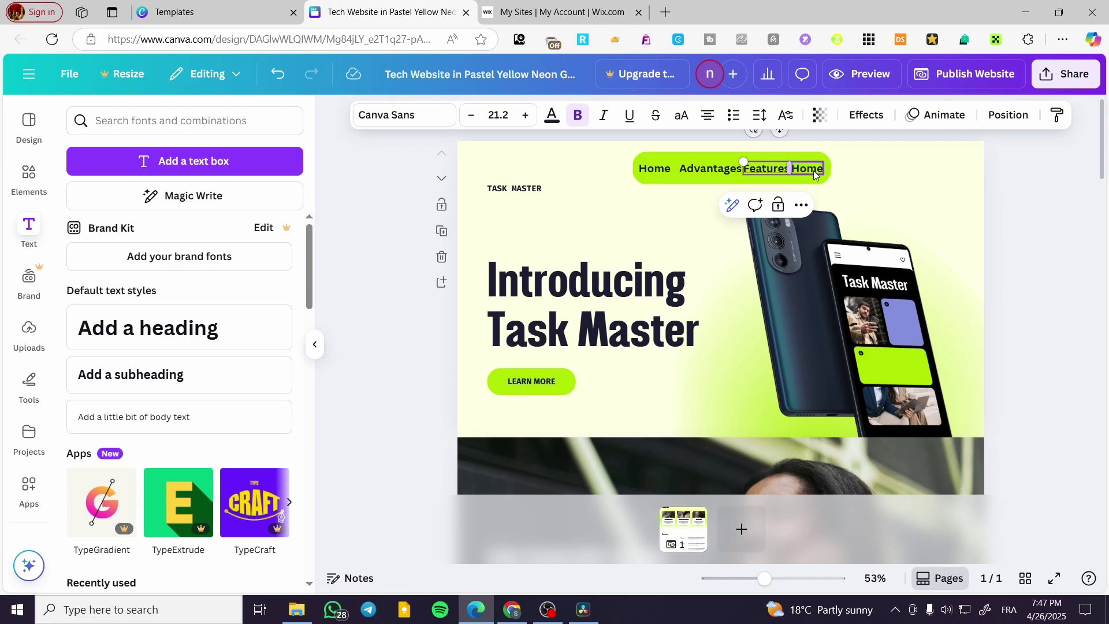
- Widen the green bar and shift the Features and Home labels so the four labels are evenly spaced
left_click(829, 167)
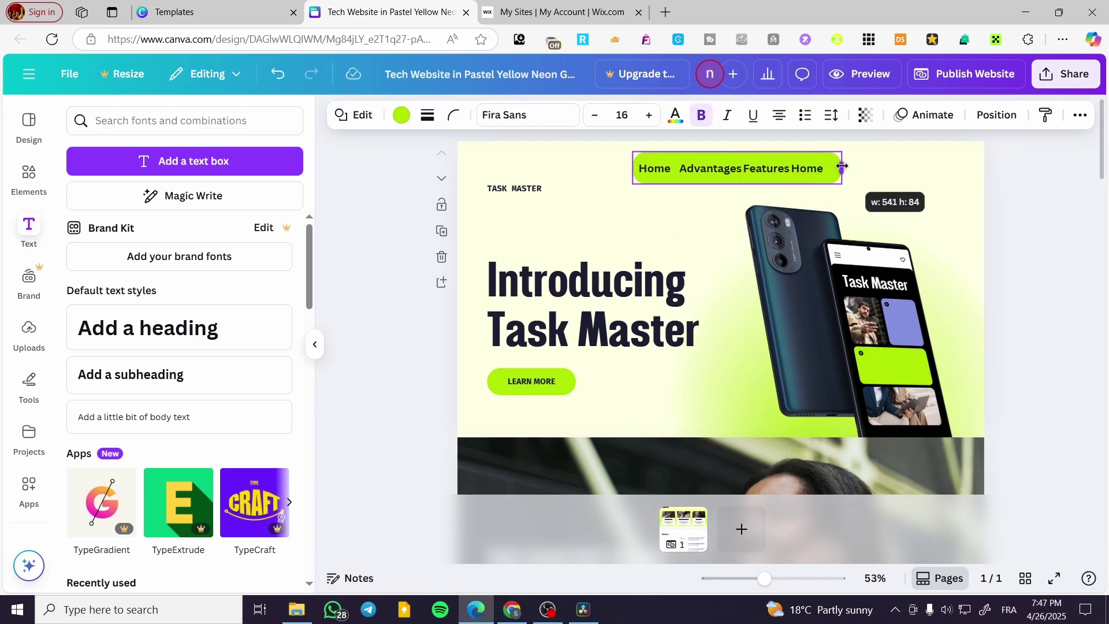
left_click_drag(810, 168, 777, 168)
left_click(773, 169)
left_click(793, 202)
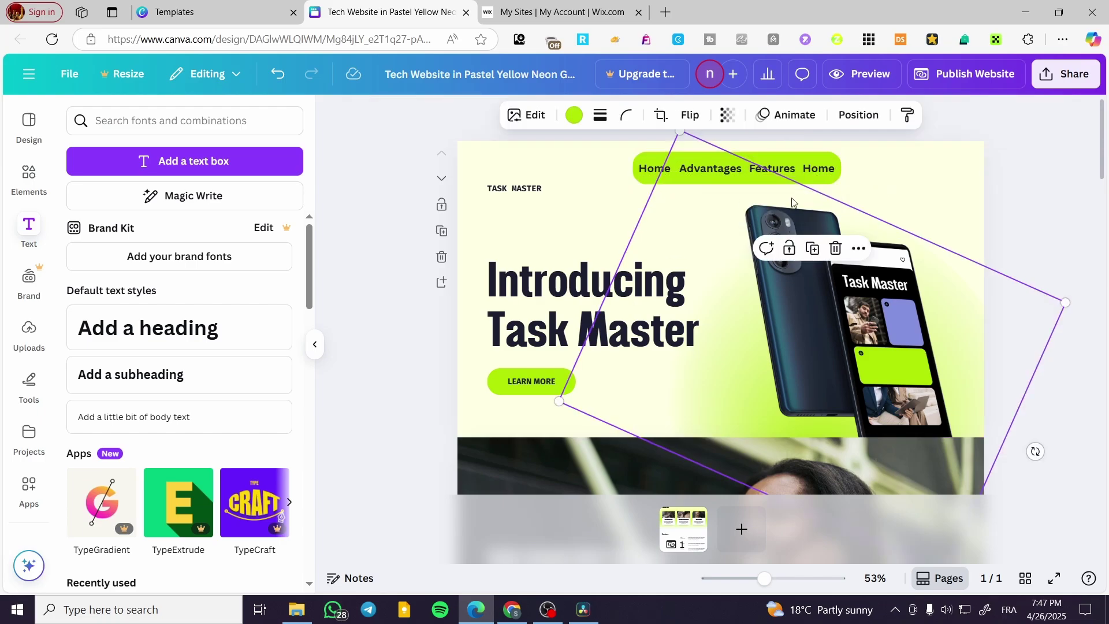
left_click(912, 174)
- Replace the fourth label in the green bar with "About" after checking the page's remaining sections
double_click(830, 168)
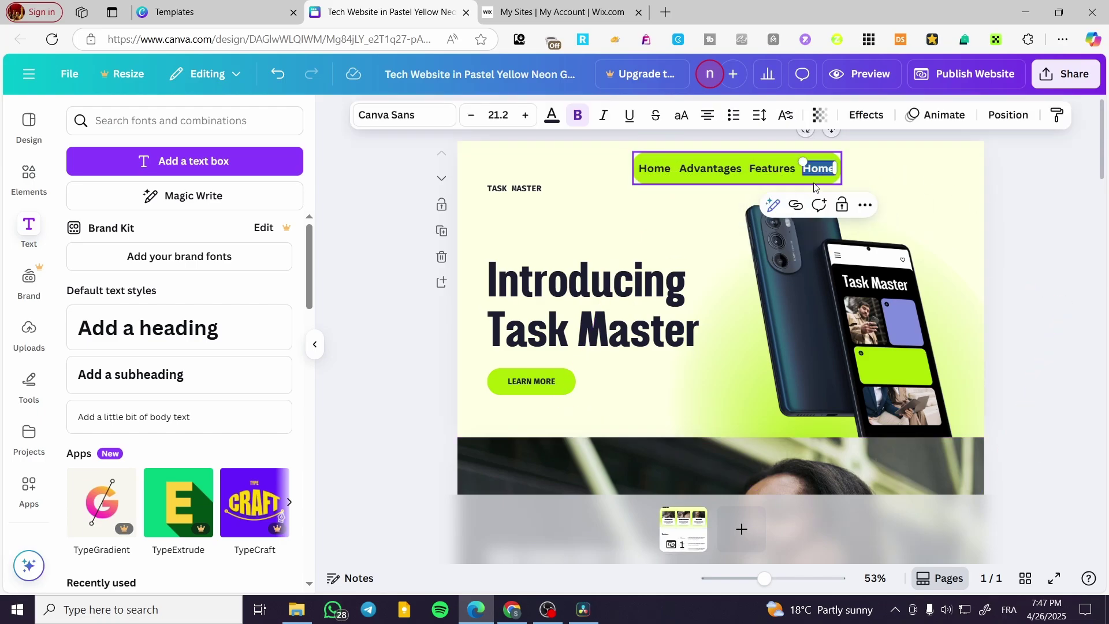
scroll(788, 206, "down", 15)
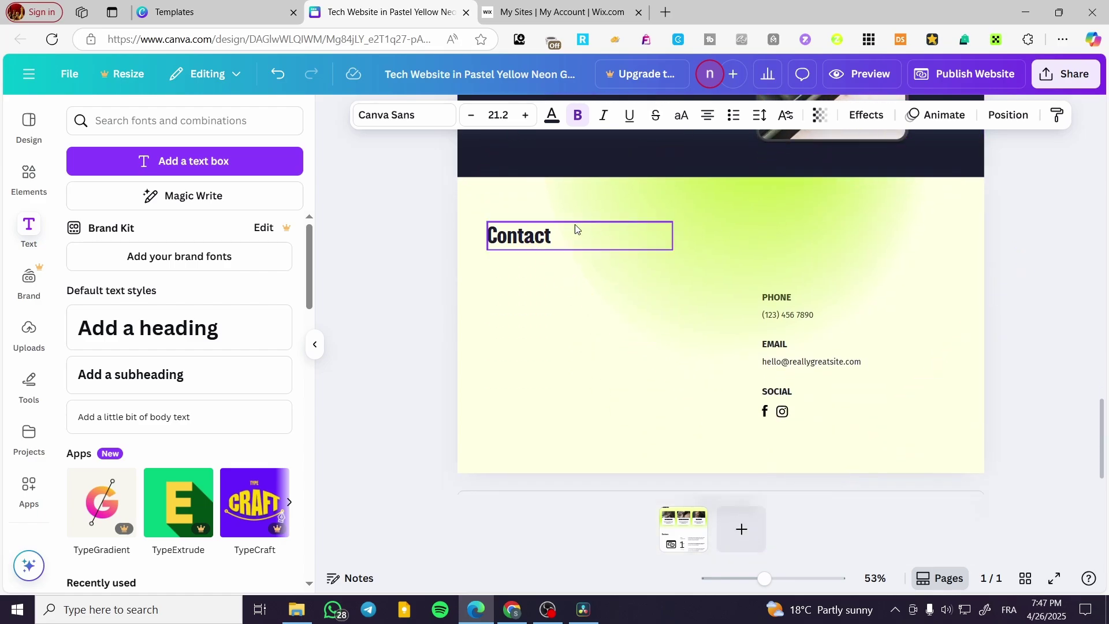
scroll(548, 250, "up", 5)
scroll(562, 275, "down", 5)
scroll(577, 289, "up", 10)
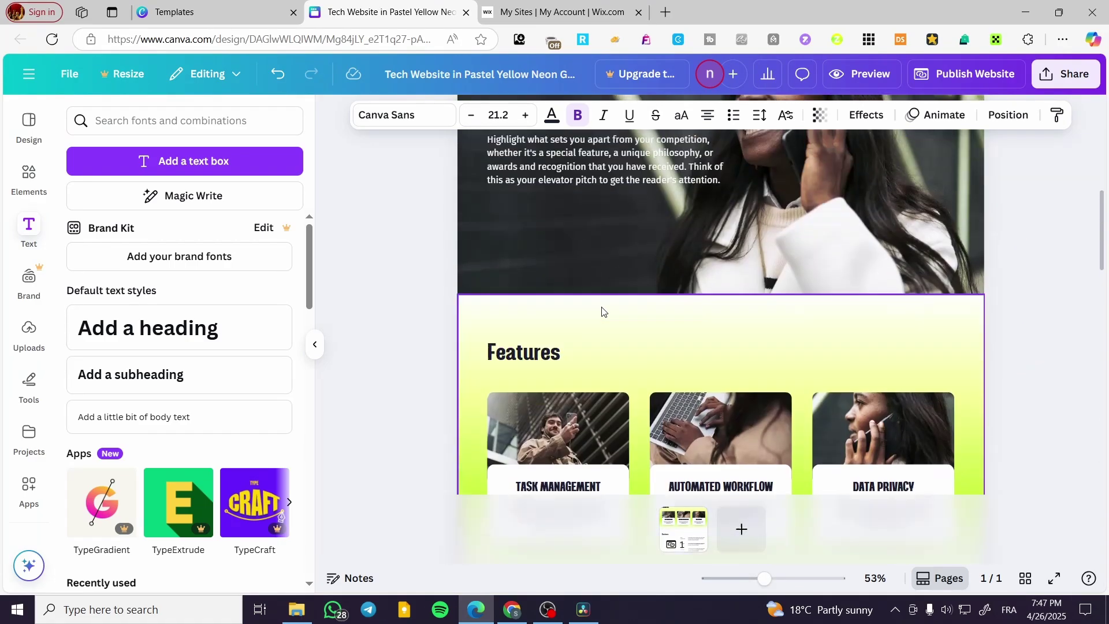
scroll(603, 312, "up", 5)
type("About")
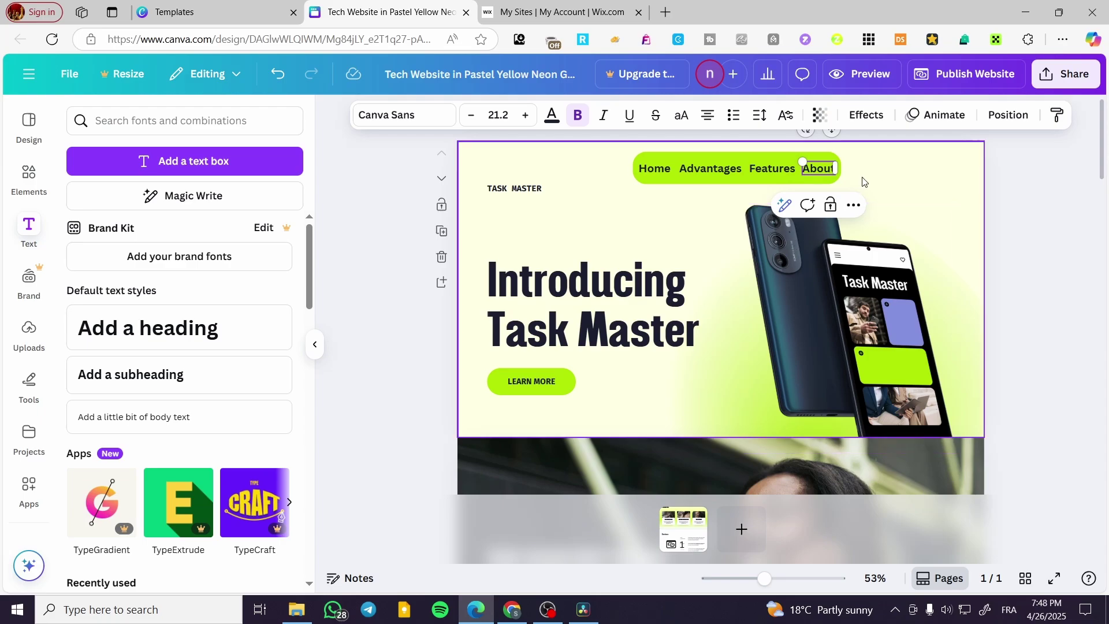
- Widen the green bar to make room for a fifth label
left_click(827, 173)
left_click(840, 168)
mouse_move(840, 168)
left_mouse_down()
mouse_move(890, 168)
mouse_move(850, 169)
mouse_move(860, 170)
left_mouse_up()
- Duplicate the About label, place the copy at the end of the green bar and change its text to "Contact"
left_click(814, 169)
key("ctrl+d")
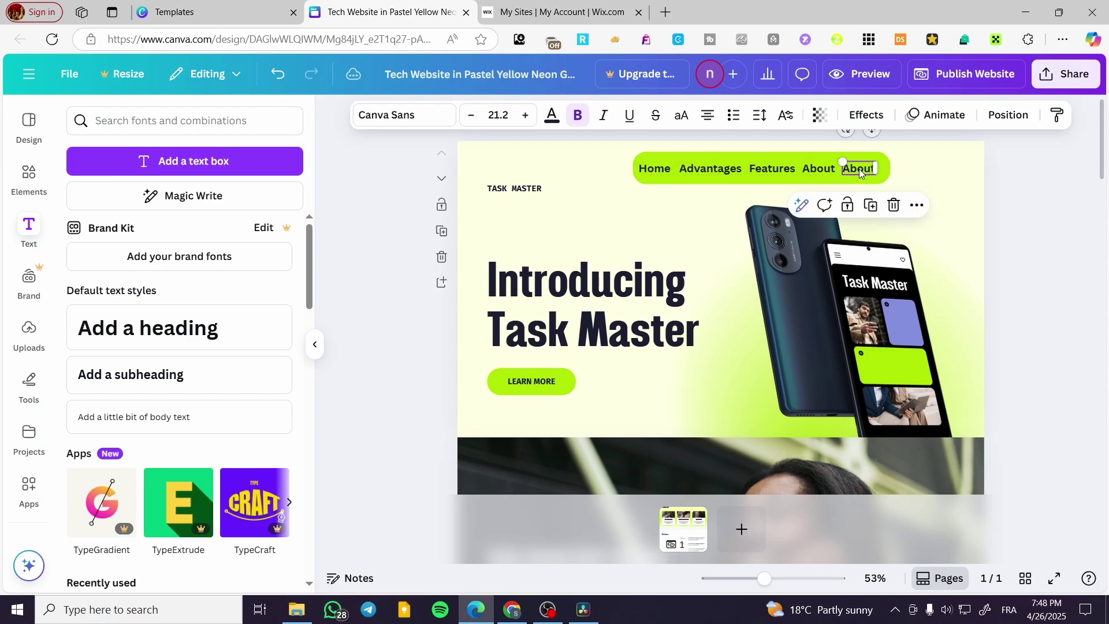
double_click(860, 169)
type("Contact")
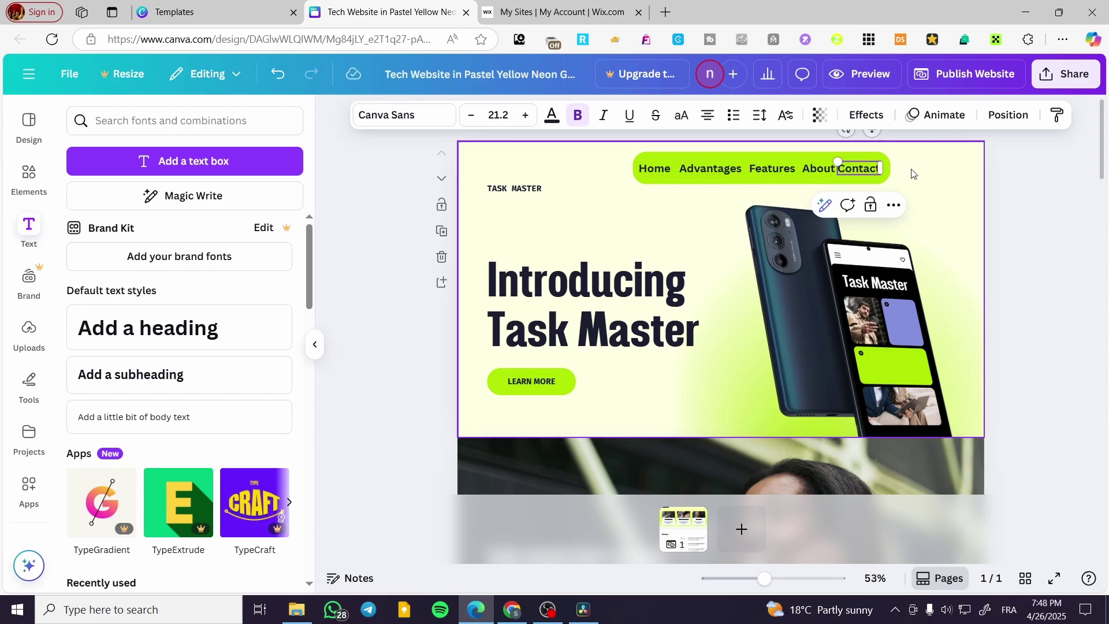
key("Escape")
- Even out the spacing of the five labels and shorten the green bar to fit them
left_click(816, 168)
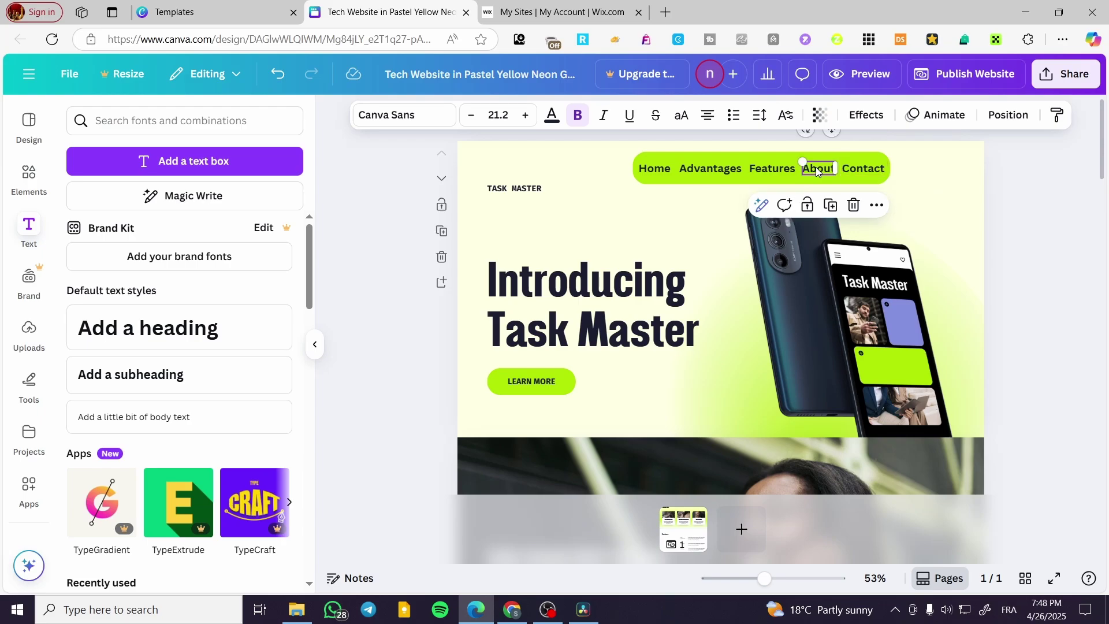
left_click_drag(774, 169, 890, 172)
left_click(723, 168)
left_click(888, 169)
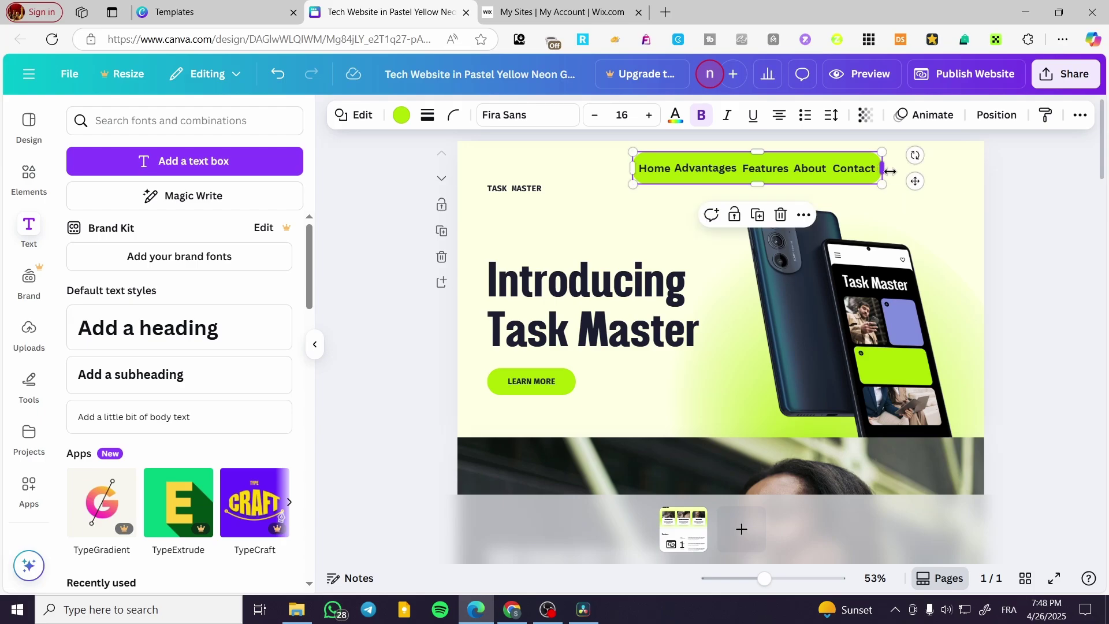
left_click(1040, 226)
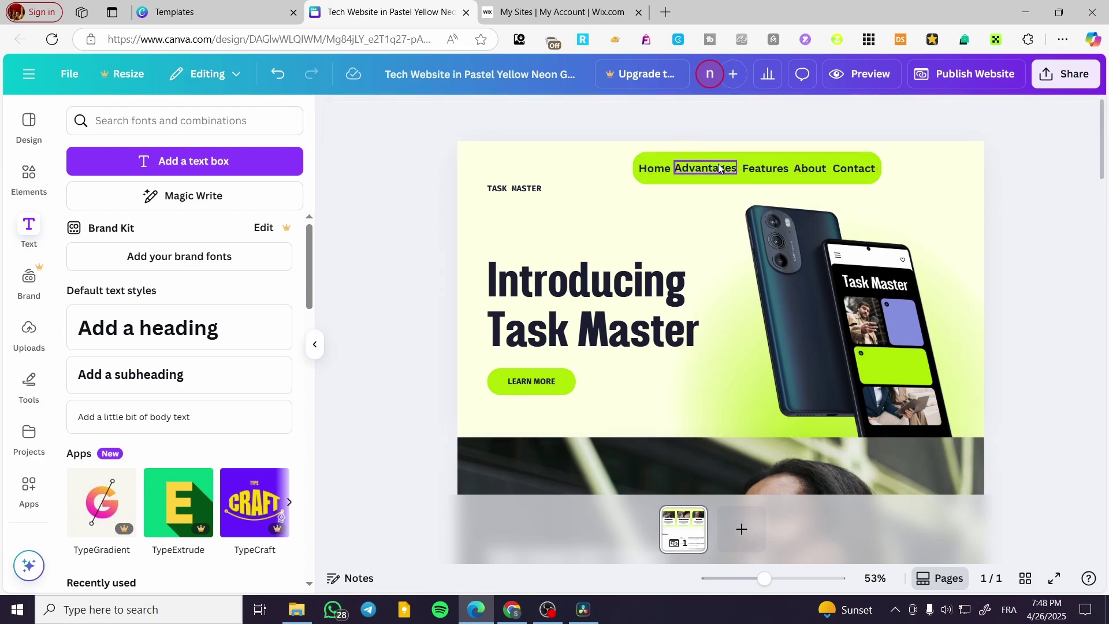
- Select the green bar with all five labels and move them together to the top centre of the opening section
left_click(664, 167)
left_click(705, 168, "shift")
left_click(765, 168, "shift")
left_click(810, 168, "shift")
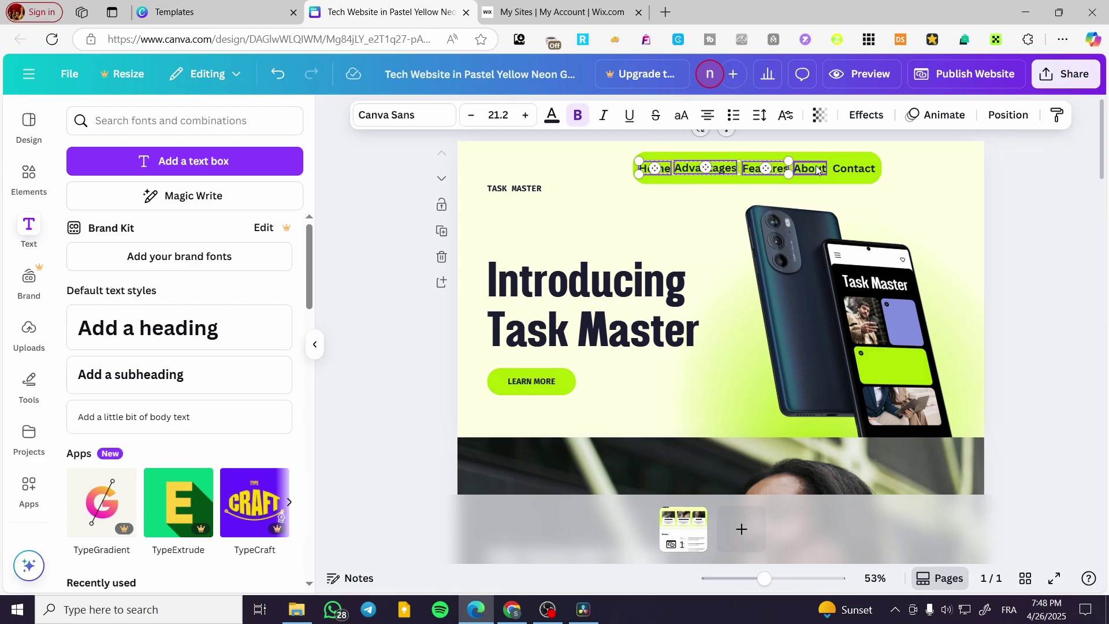
left_click(854, 168, "shift")
key("ctrl+g")
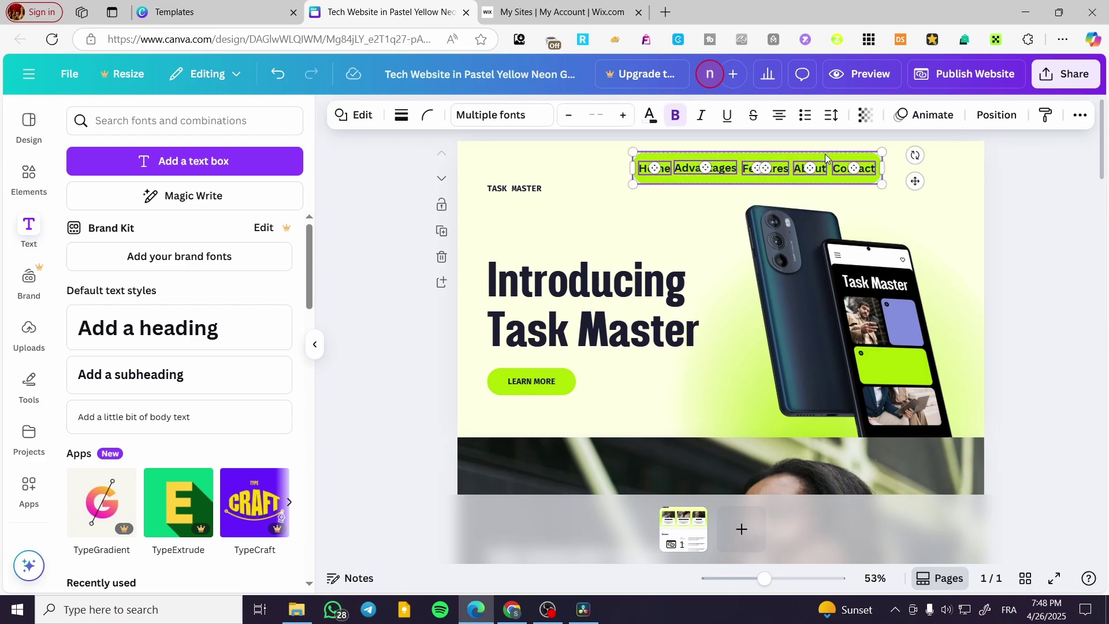
left_click_drag(826, 153, 768, 156)
left_click(1026, 225)
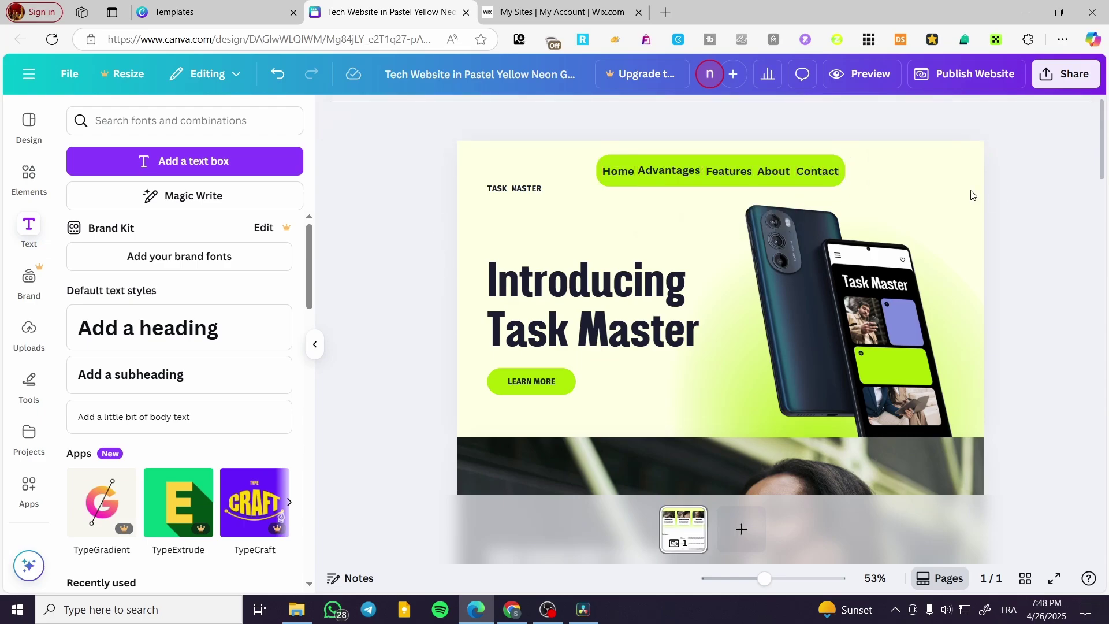
- Align the Home, Features, About and Contact labels to the same height as Advantages inside the green bar
left_click(618, 171)
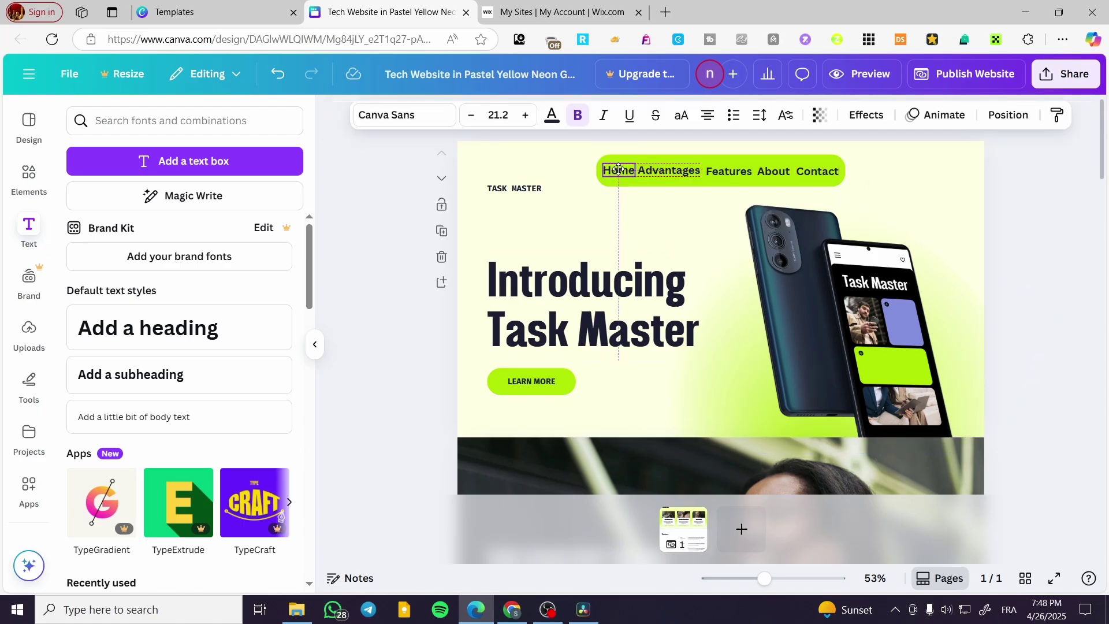
left_click(729, 171)
left_click(786, 171)
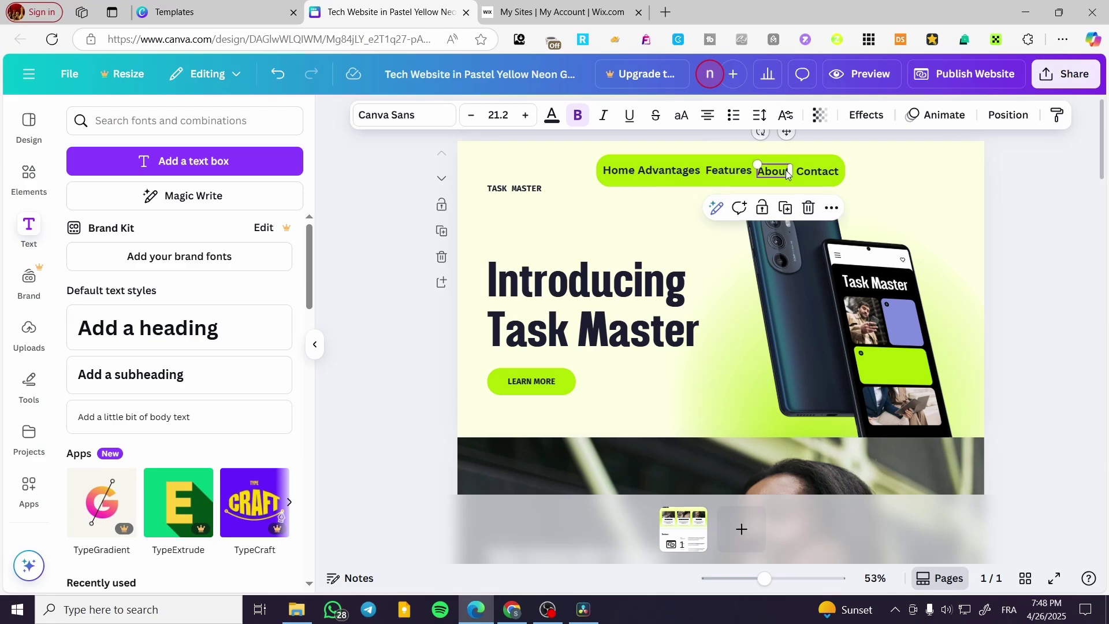
left_click(817, 170)
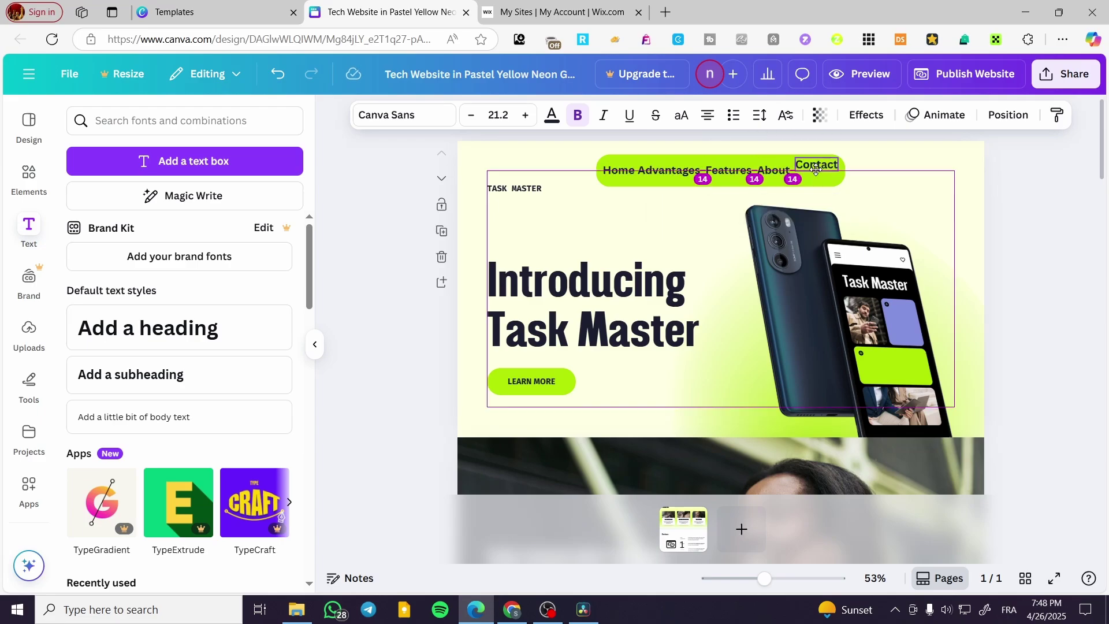
left_click(942, 186)
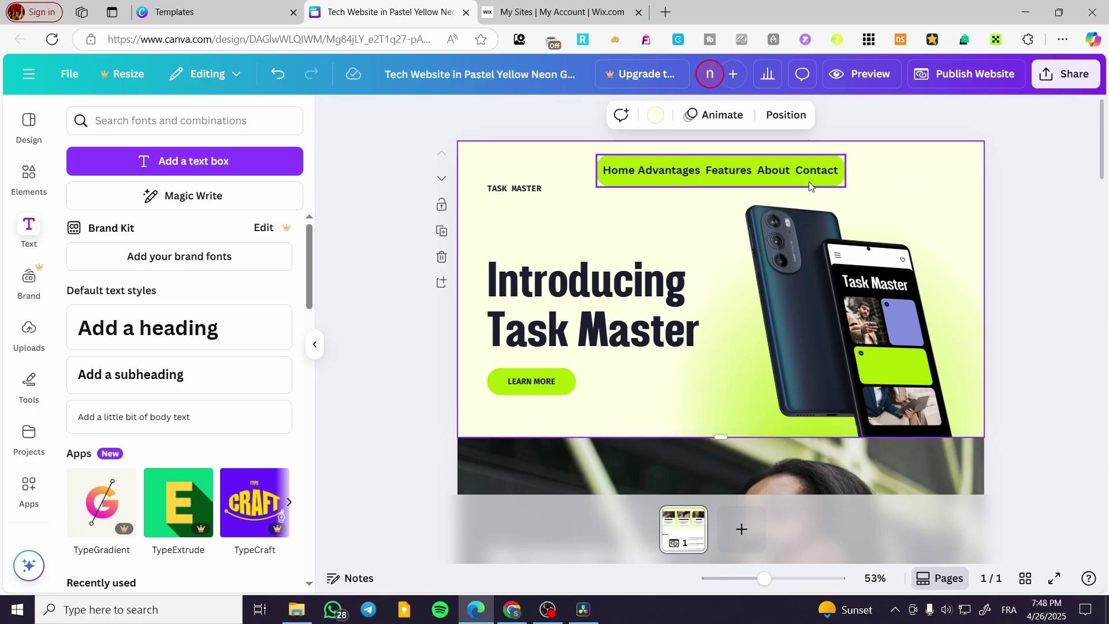
- Open the link settings of the Home label and check which pages of this document are offered as targets
left_click(620, 172)
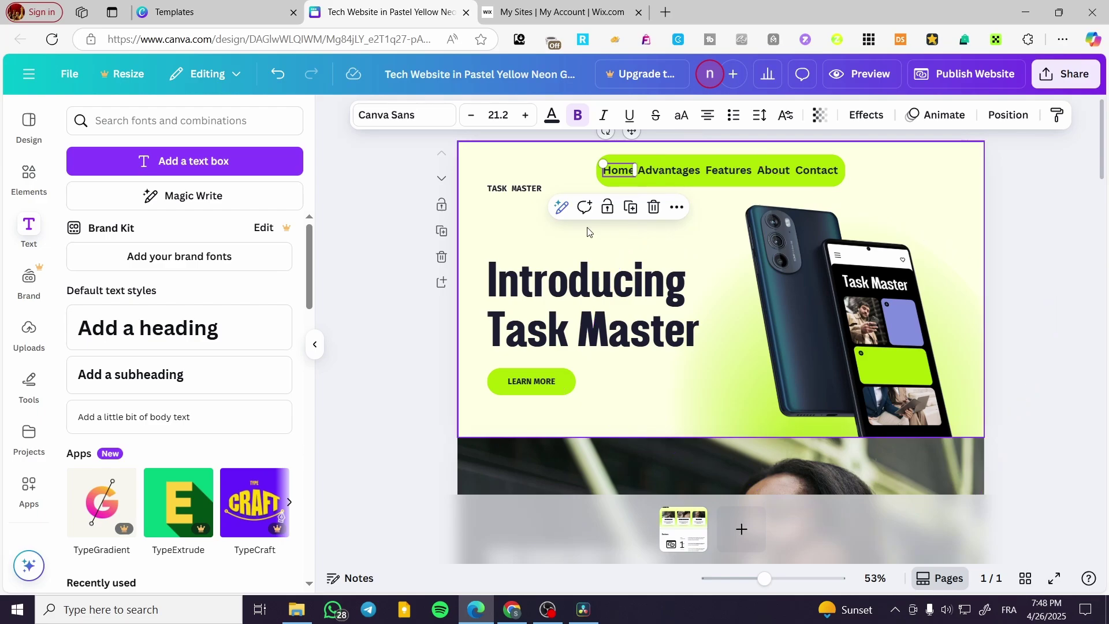
left_click(680, 209)
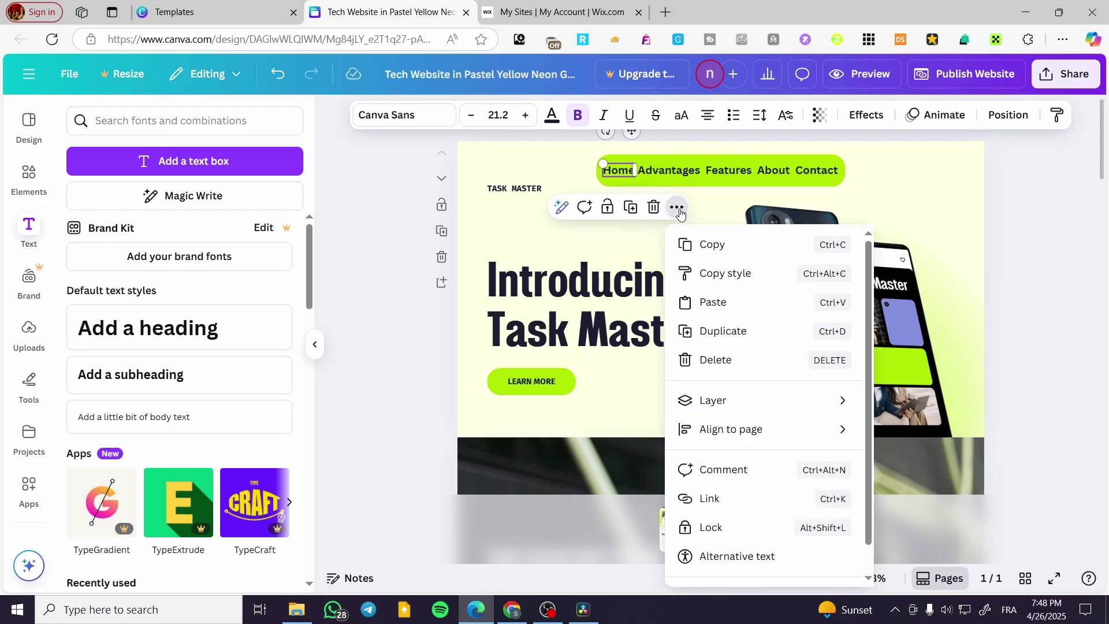
left_click(715, 501)
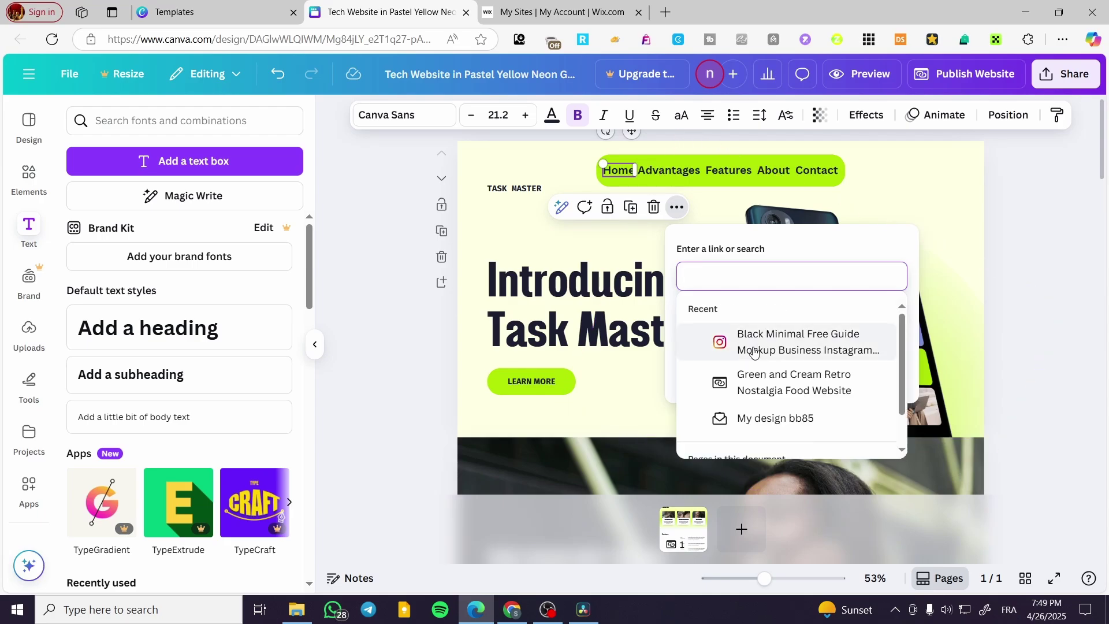
scroll(772, 382, "down", 1)
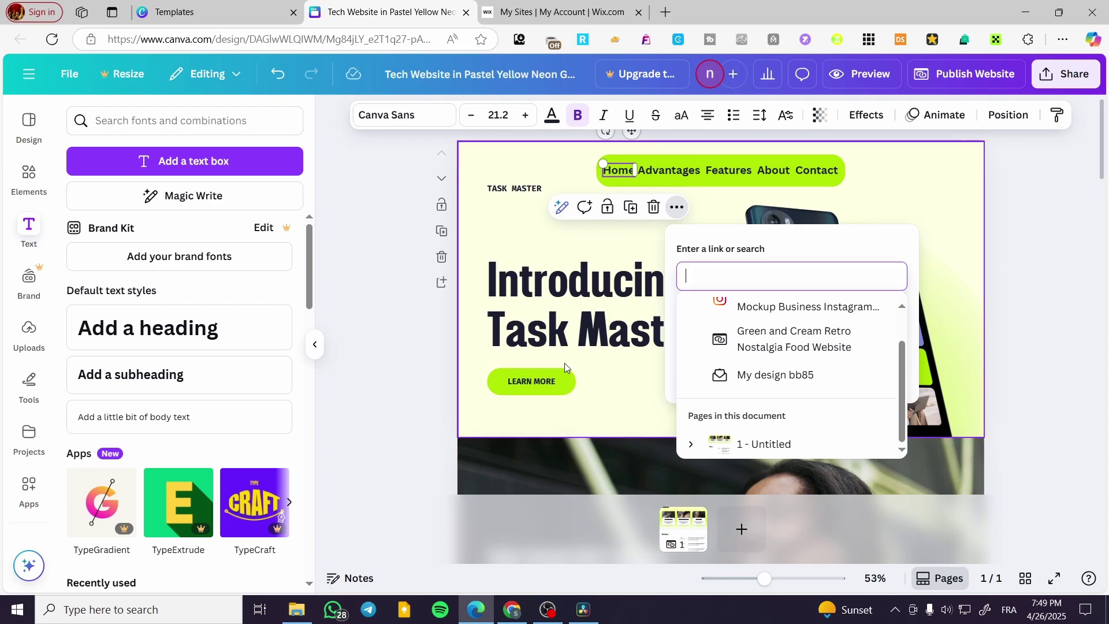
left_click(369, 379)
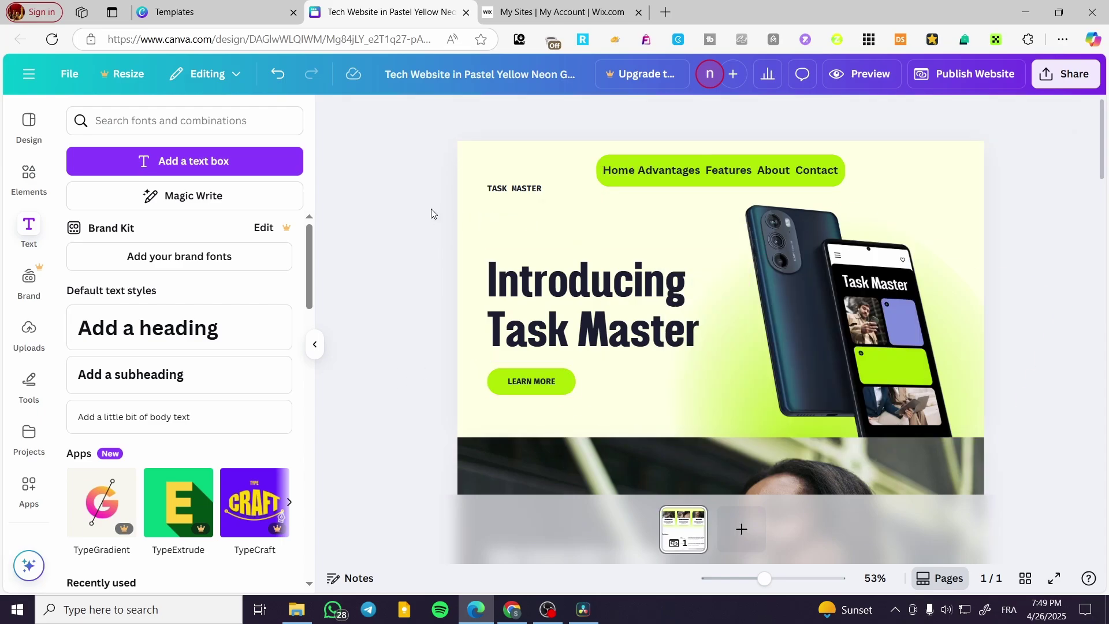
- Open the page notes from the opening section and title page 1 "Home"
left_click(579, 223)
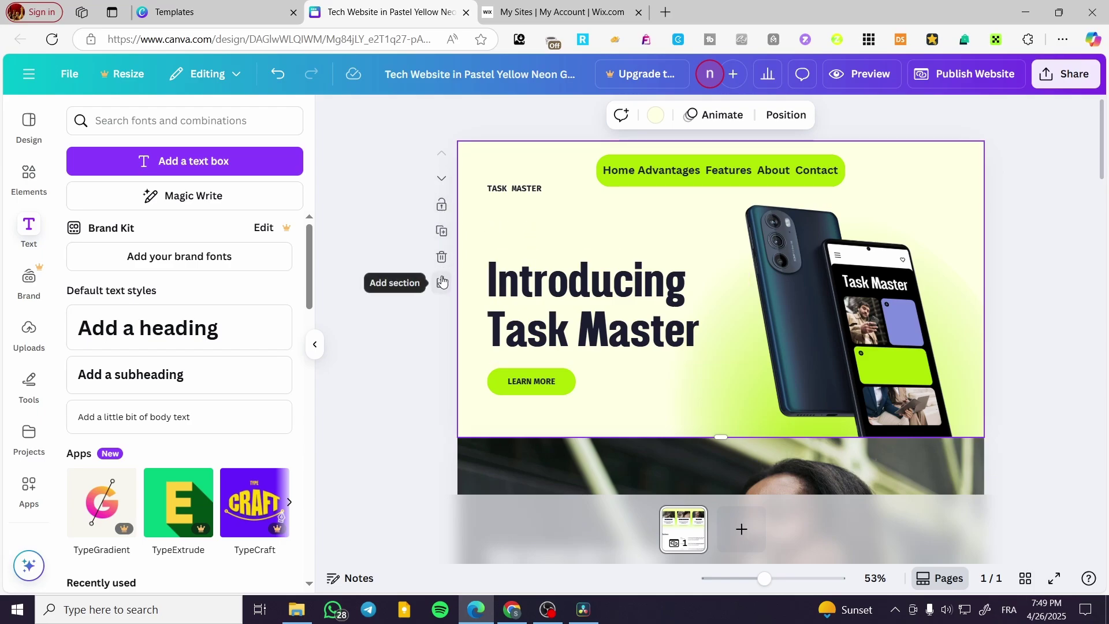
left_click(349, 578)
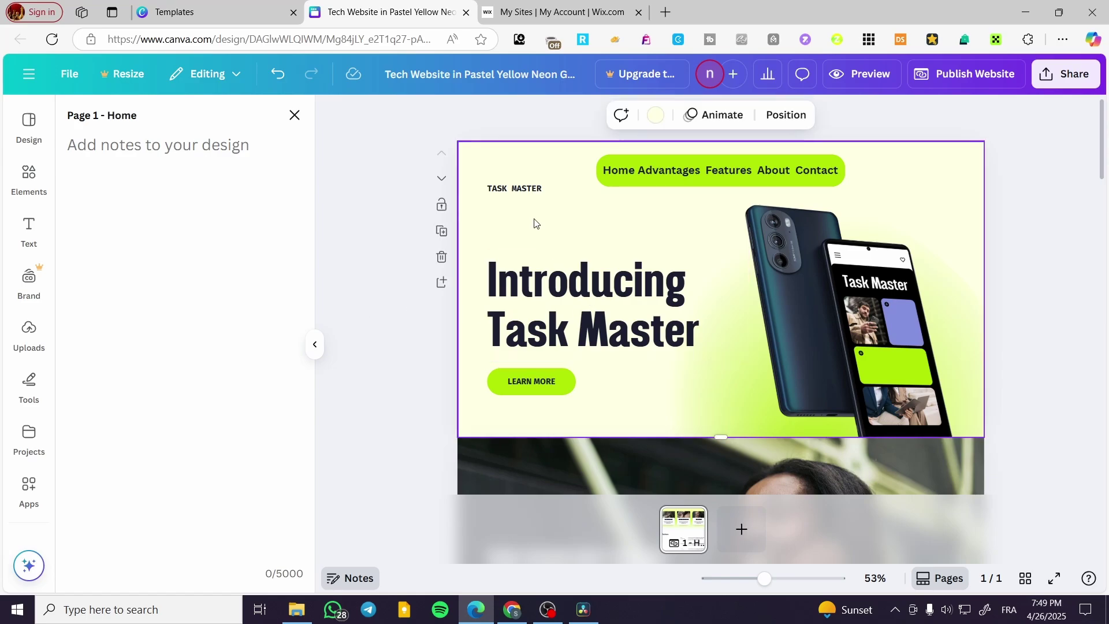
- Select the productivity partner section and check in the notes whether it has its own title
scroll(471, 222, "down", 5)
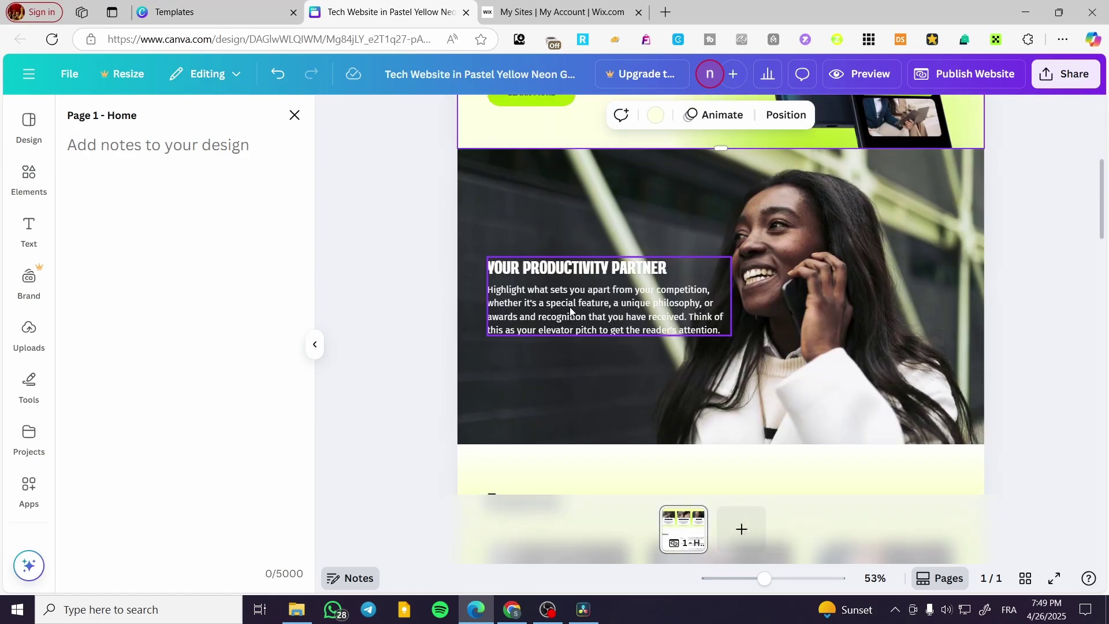
left_click(514, 225)
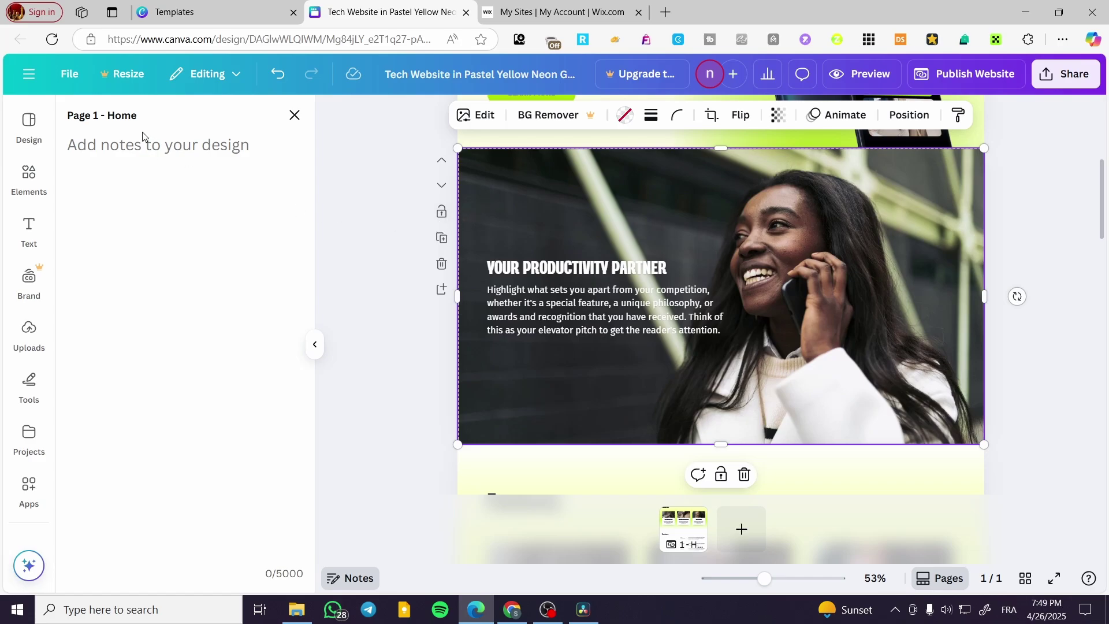
left_click(295, 115)
left_click(350, 578)
scroll(676, 422, "down", 2)
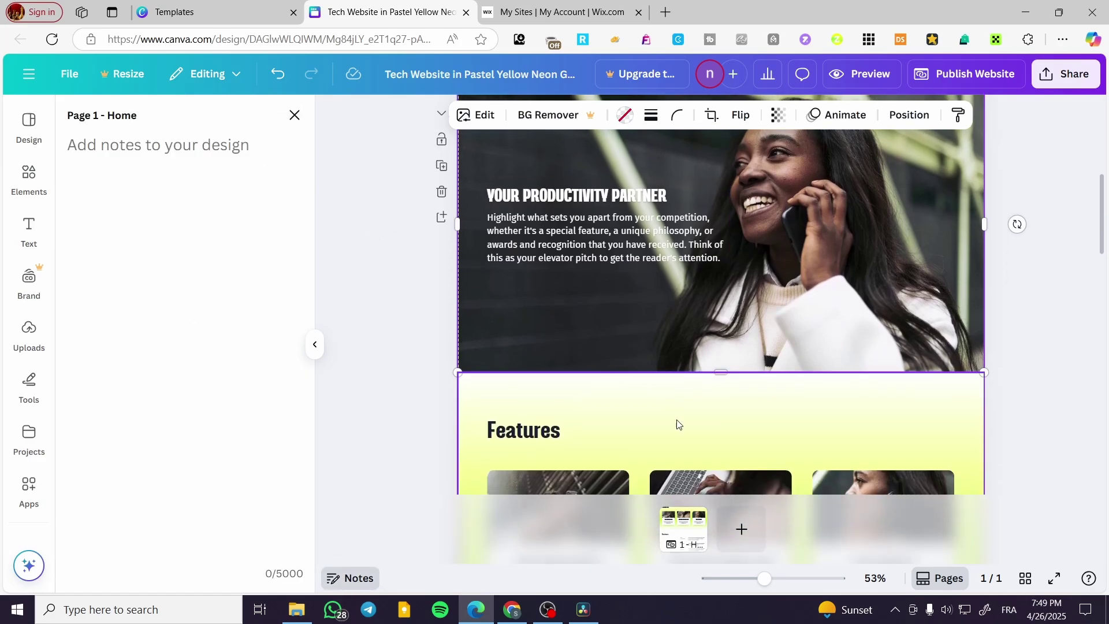
- Add a blank second page and look through its page options
left_click(742, 529)
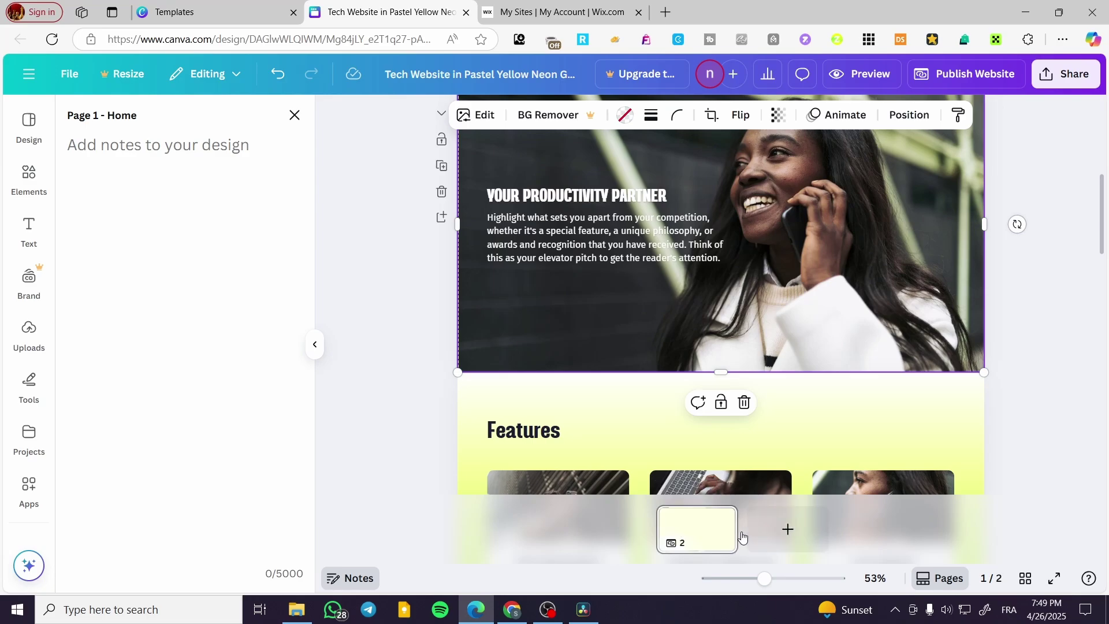
left_click(635, 538)
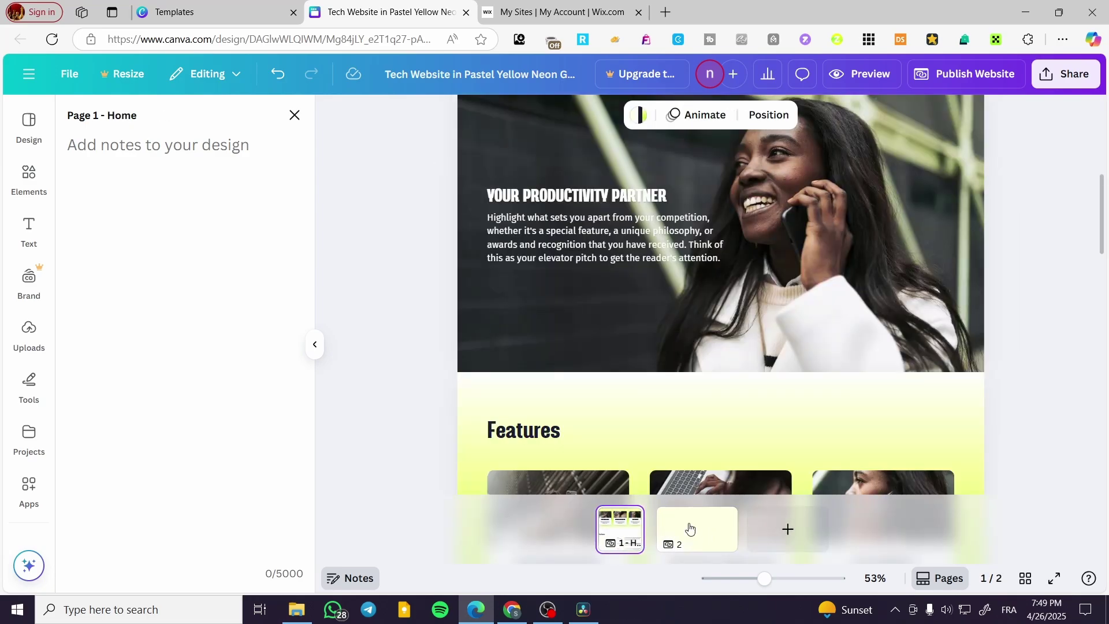
left_click(724, 538)
left_click(719, 518)
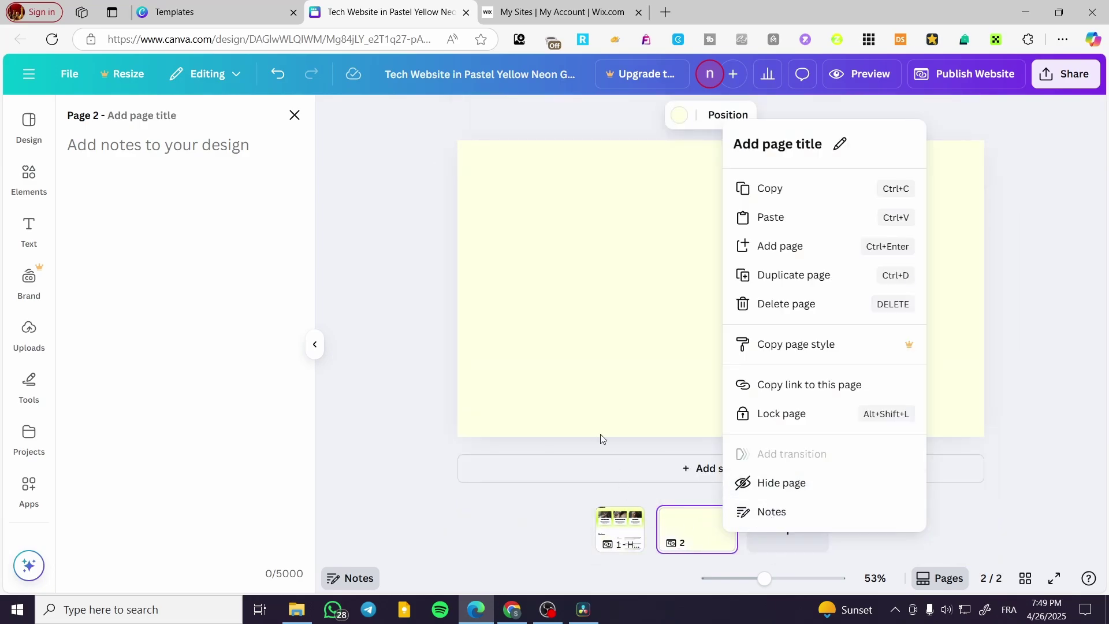
left_click(416, 376)
- Select the background photo of the productivity partner section on the Home page
left_click(619, 526)
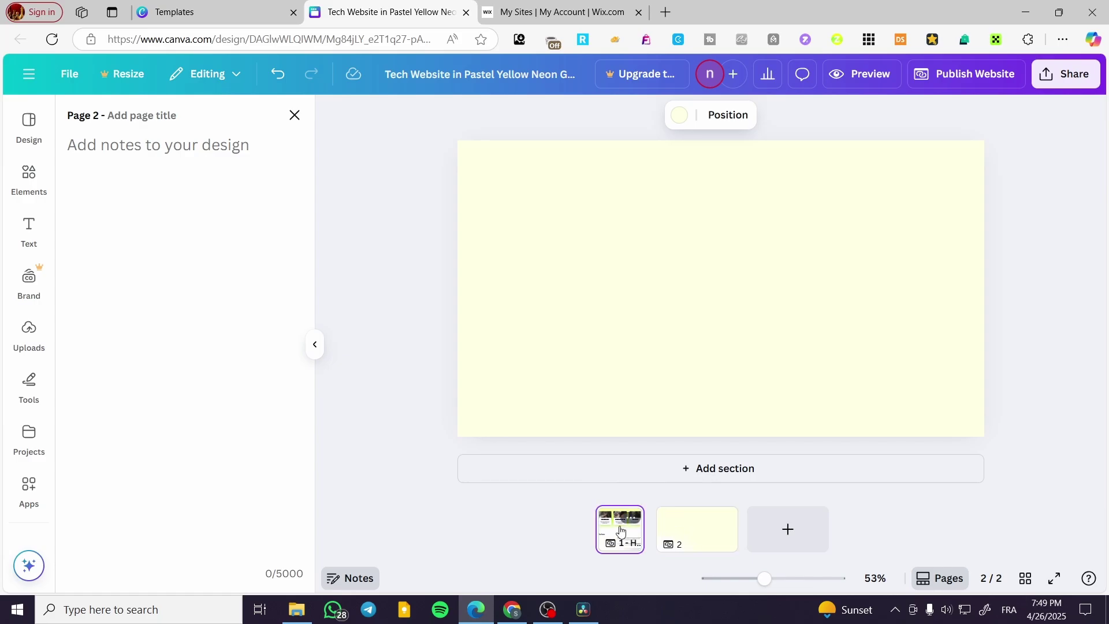
scroll(715, 441, "down", 5)
scroll(578, 375, "up", 5)
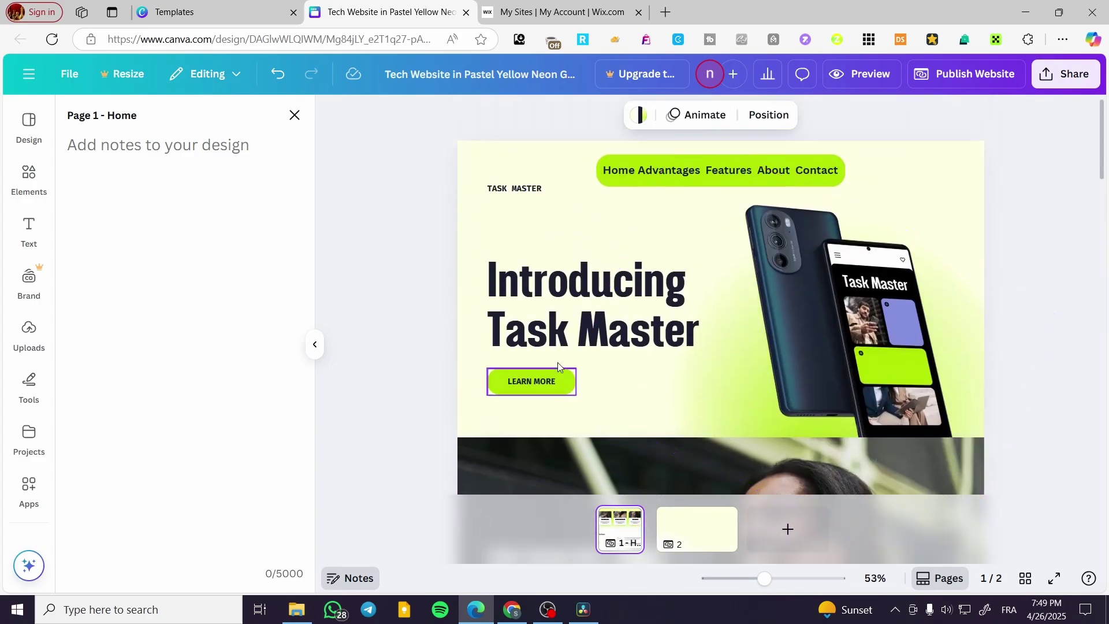
scroll(703, 283, "down", 4)
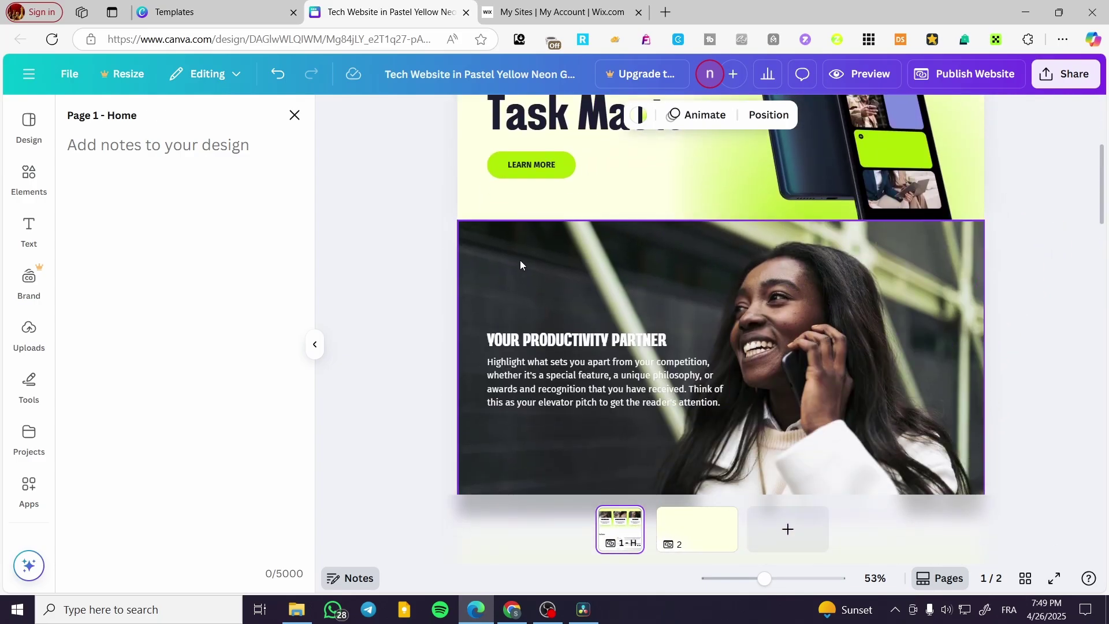
left_click(607, 283)
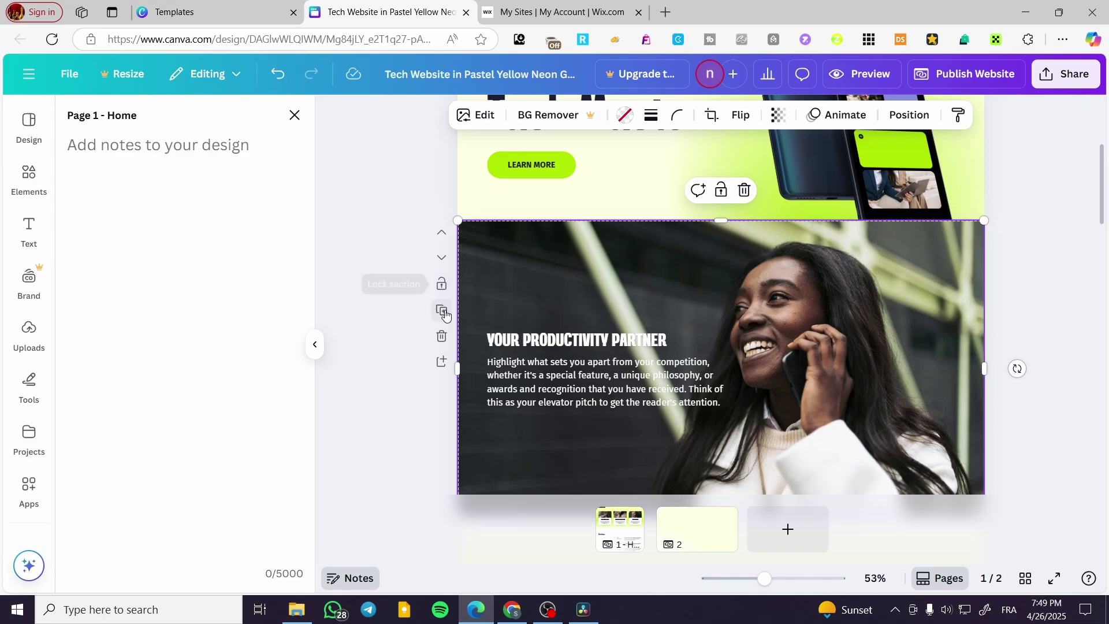
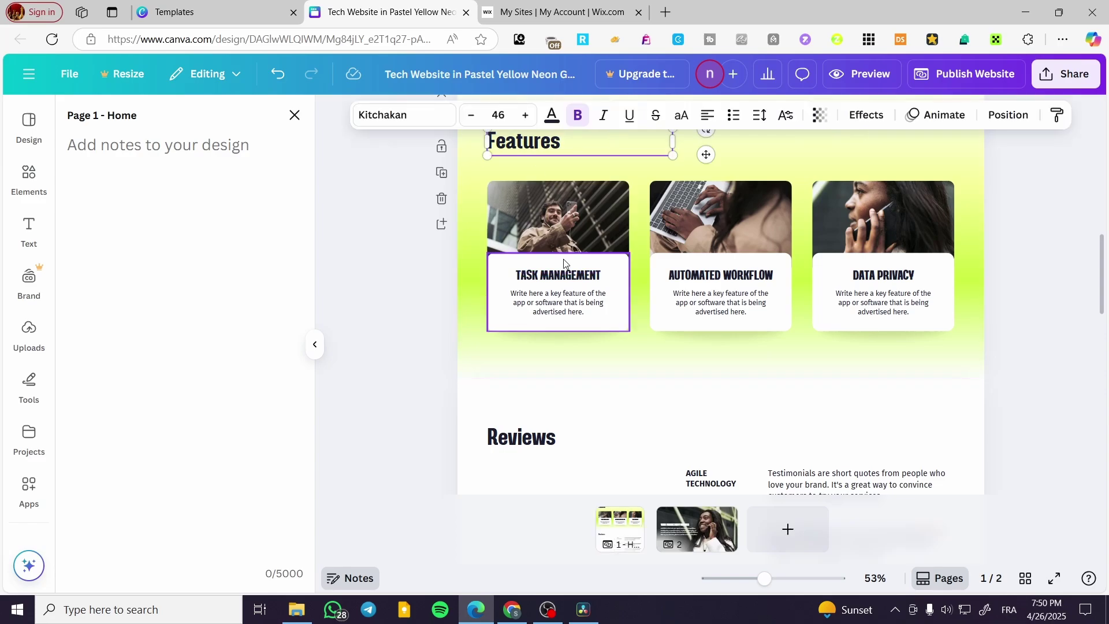
- Copy the Features heading and all three feature cards from the Home page onto a new third page
left_click(567, 225, "shift")
left_click(578, 276, "shift")
left_click(606, 312, "shift")
left_click(610, 322, "shift")
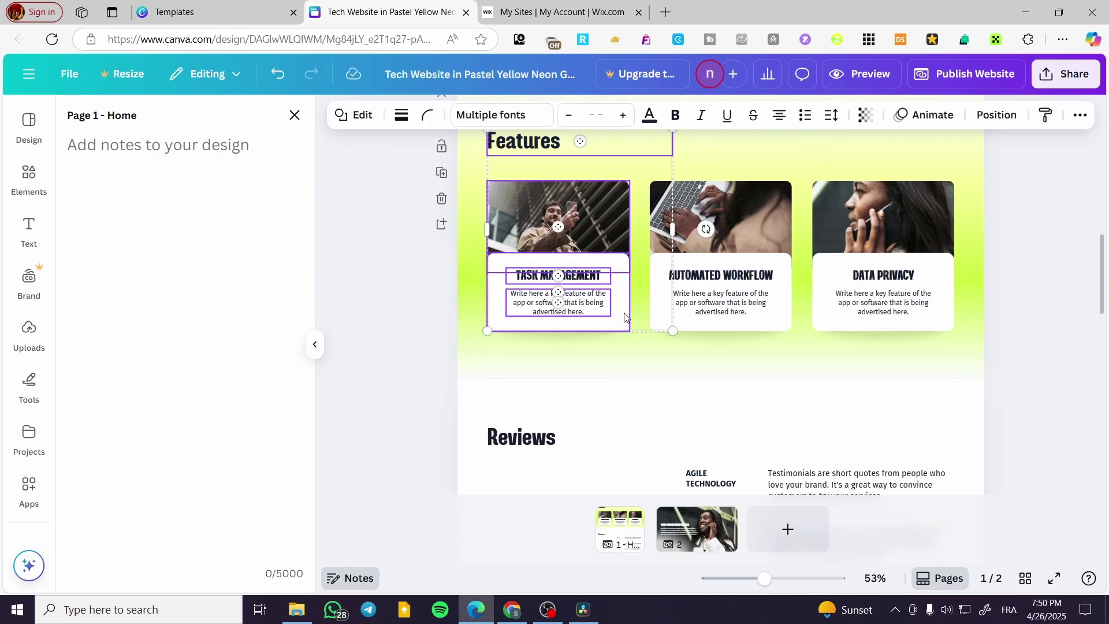
left_click(748, 206, "shift")
left_click(751, 278, "shift")
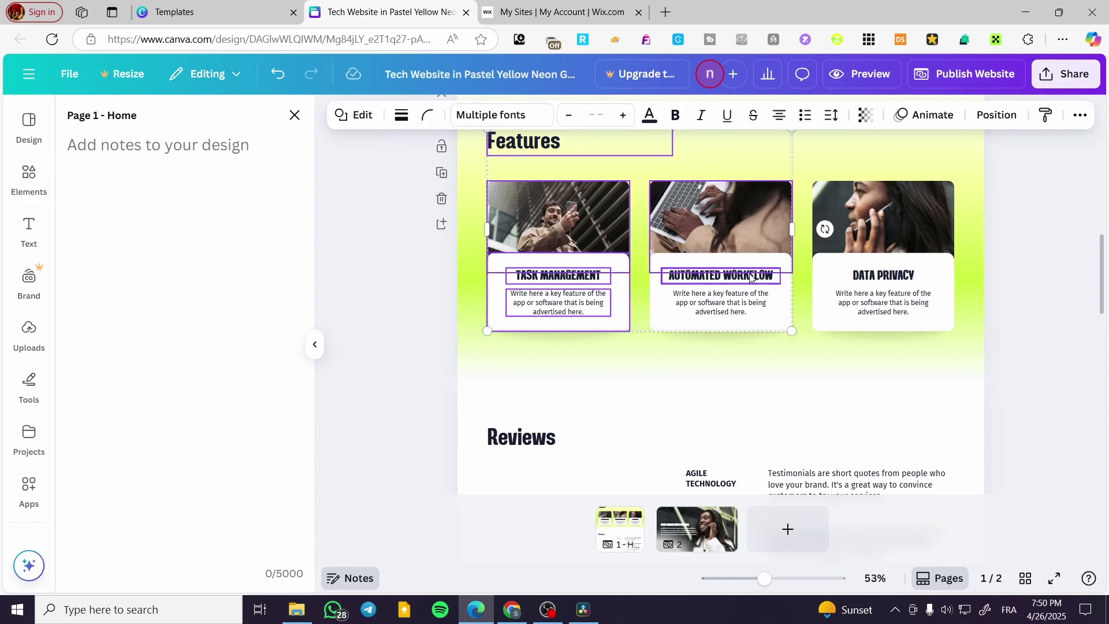
left_click(754, 304, "shift")
left_click(787, 315, "shift")
left_click(869, 307, "shift")
left_click(866, 275, "shift")
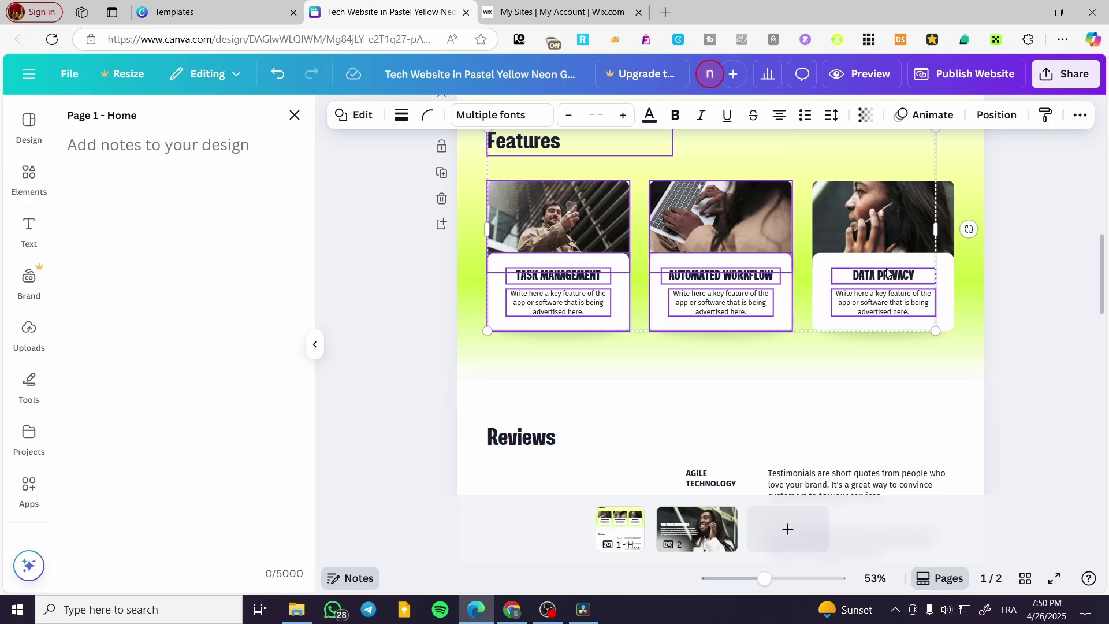
left_click(881, 264, "shift")
left_click(863, 231, "shift")
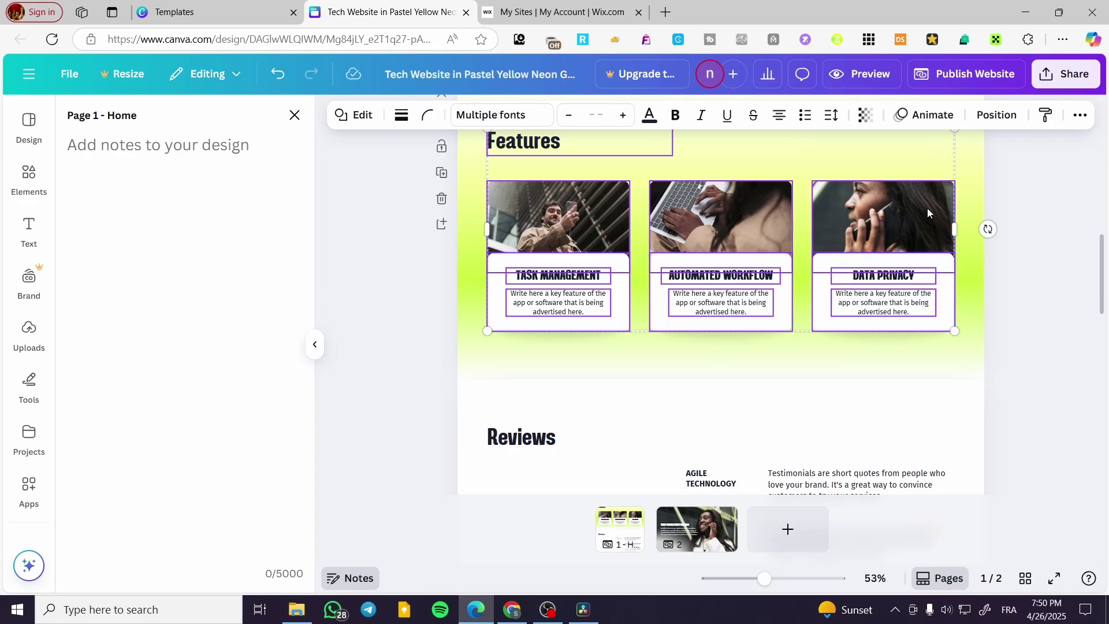
left_click(789, 543)
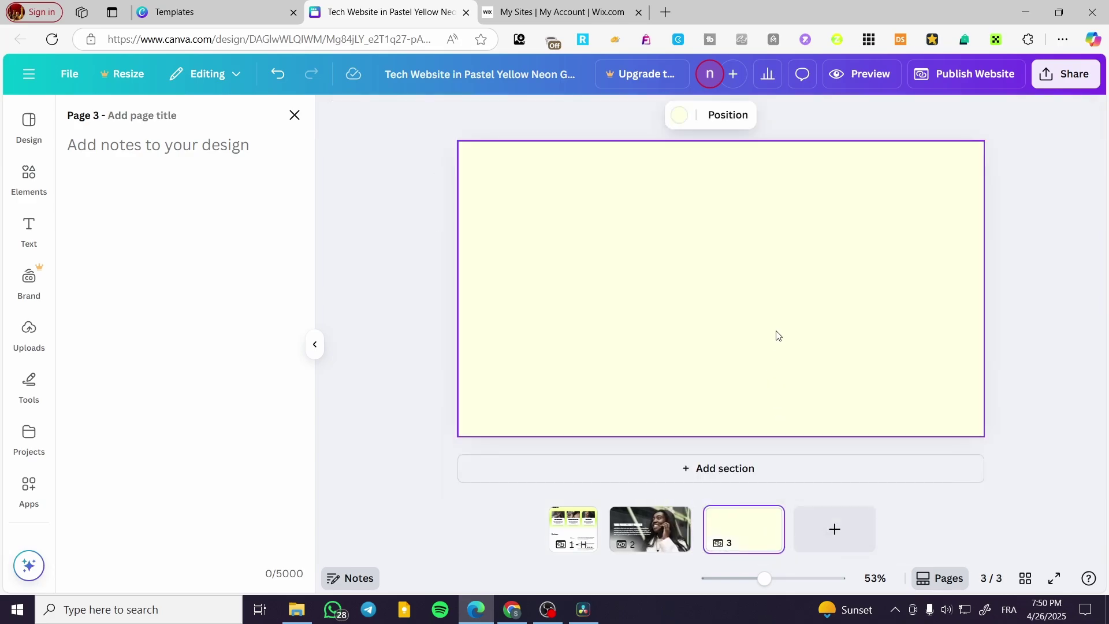
key("ctrl+v")
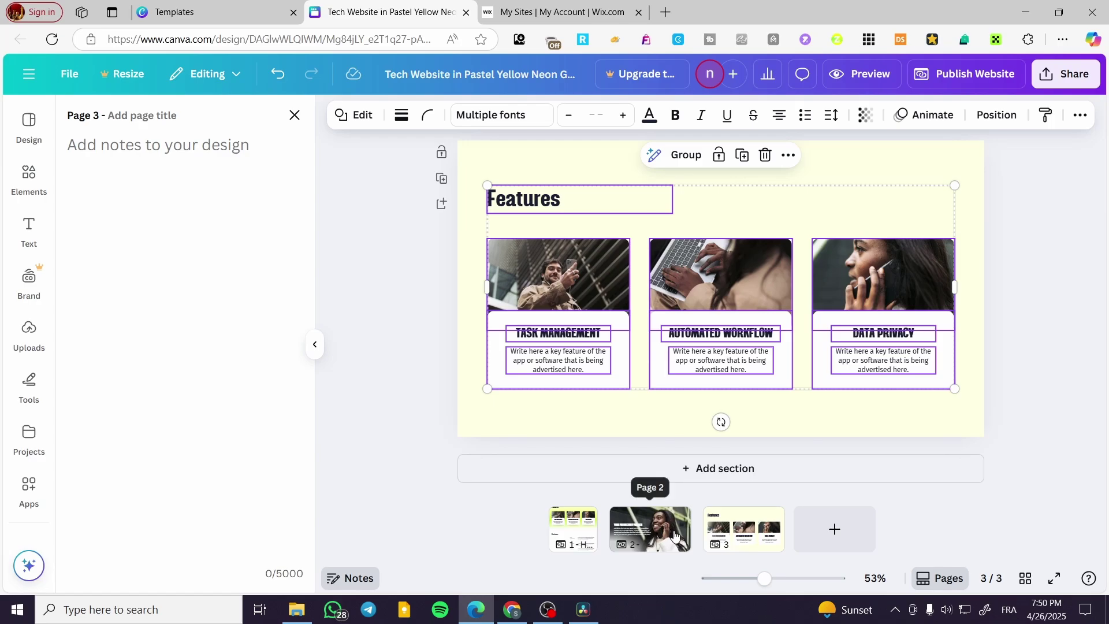
- Copy the Features section's green gradient background from the Home page and apply it to page 3
left_click(589, 521)
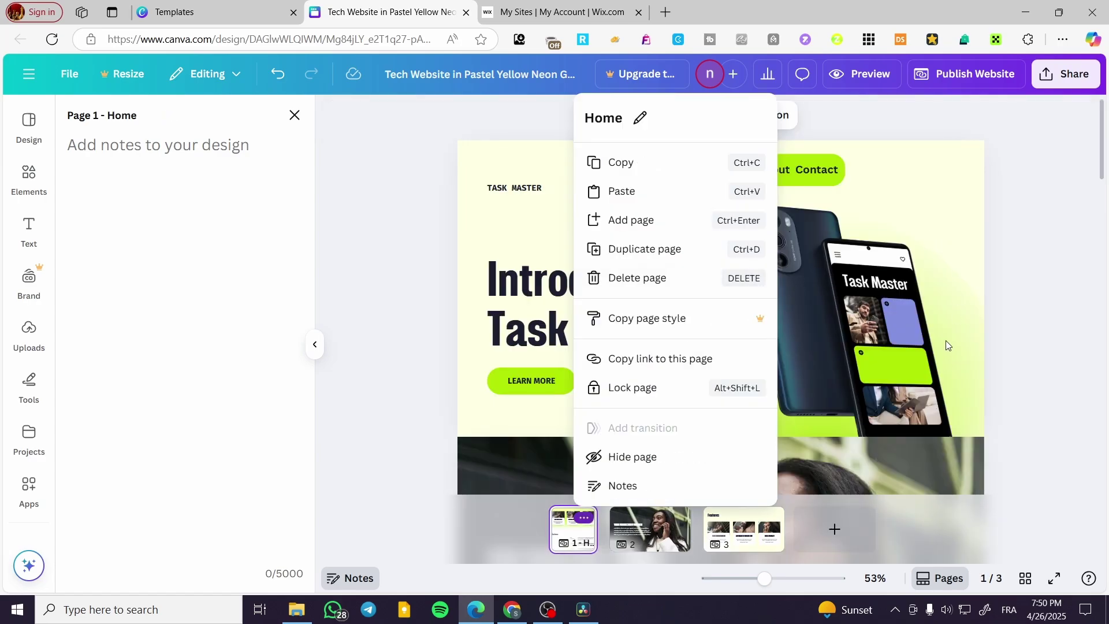
scroll(957, 382, "down", 10)
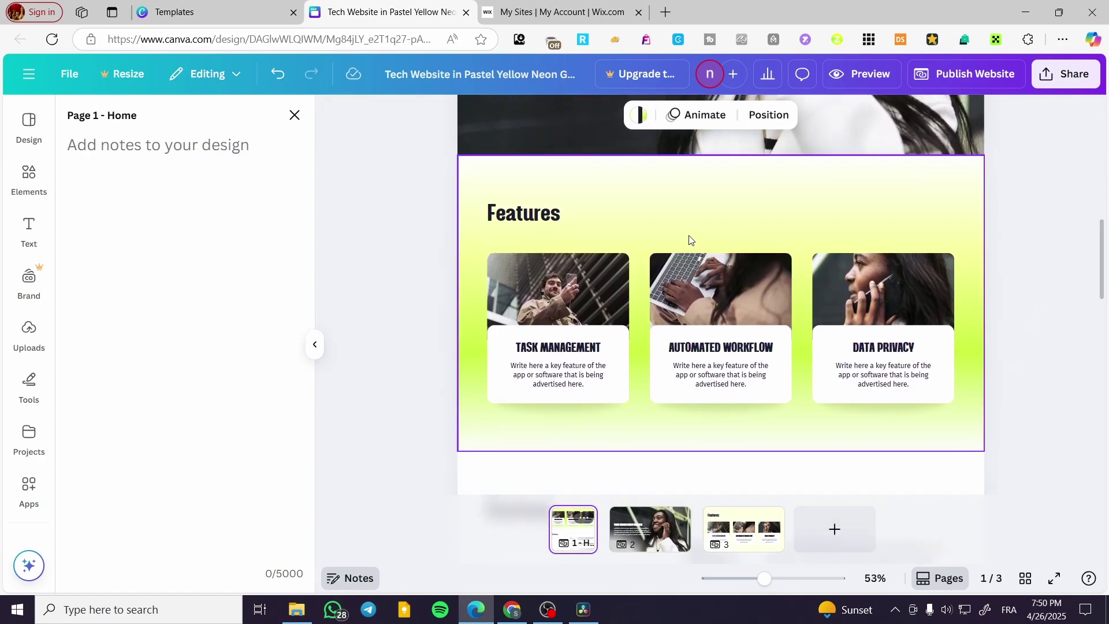
left_click(690, 237)
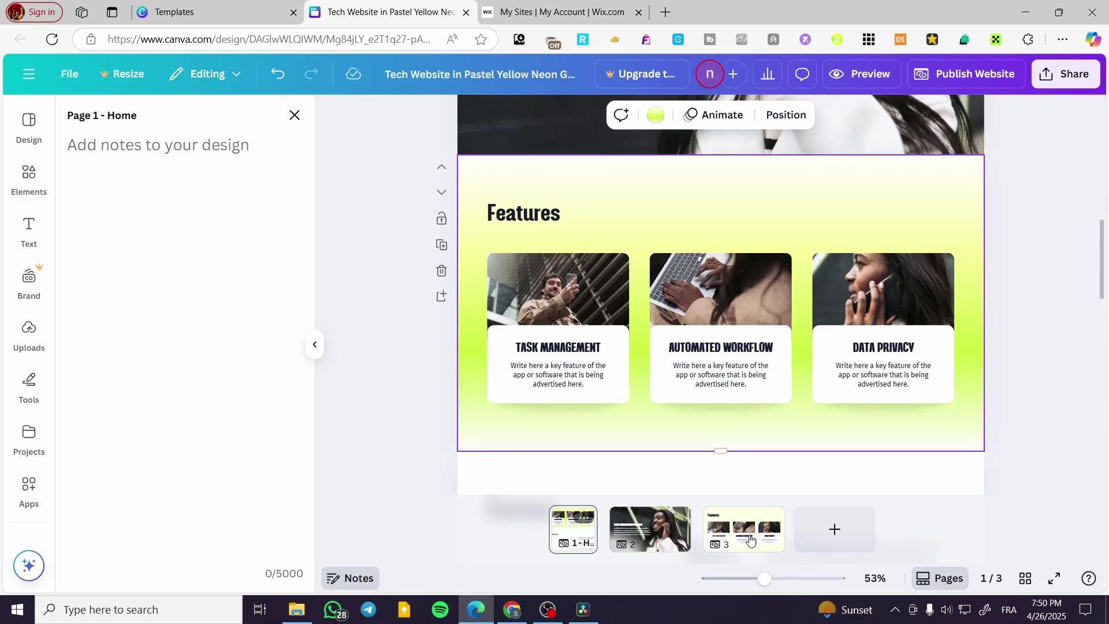
left_click(758, 519)
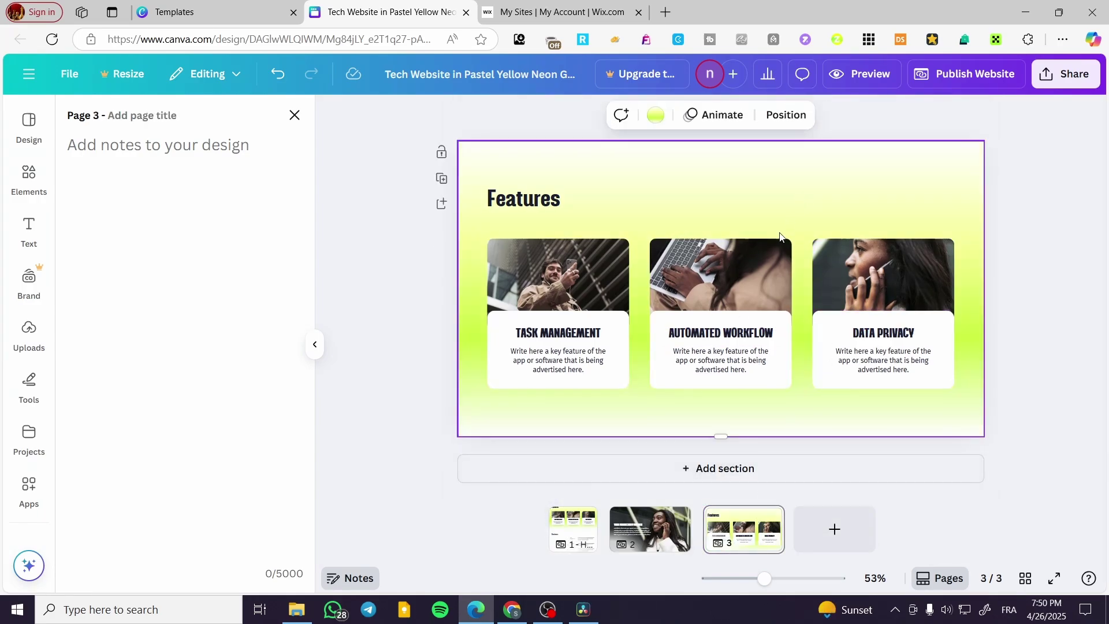
- Add a fourth page and delete the Reviews section from the Home page
left_click(835, 529)
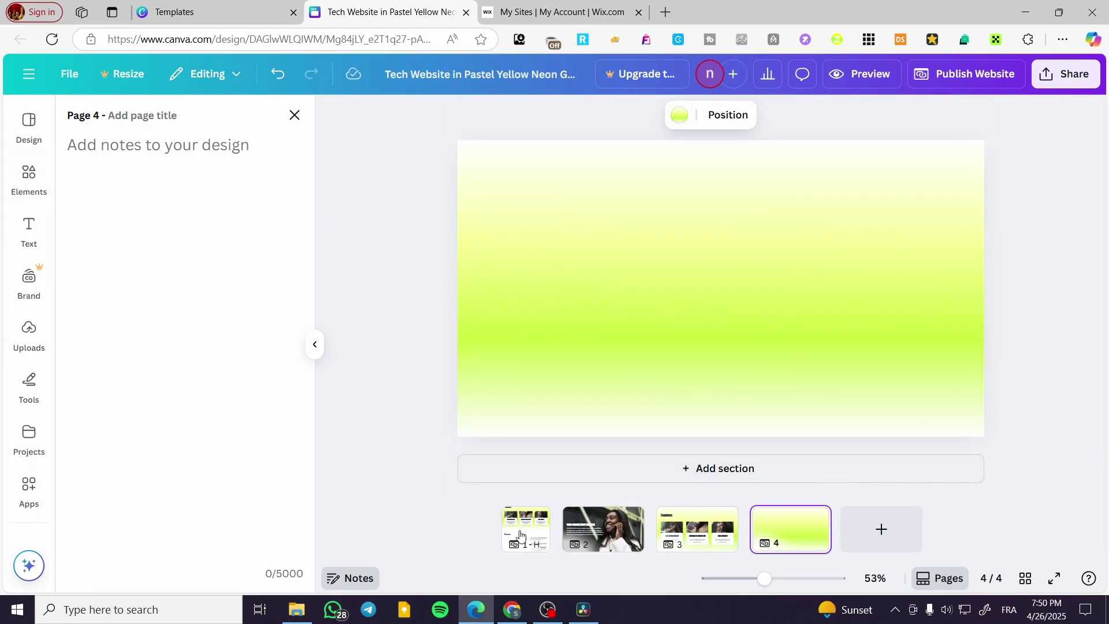
left_click(539, 540)
scroll(676, 369, "down", 10)
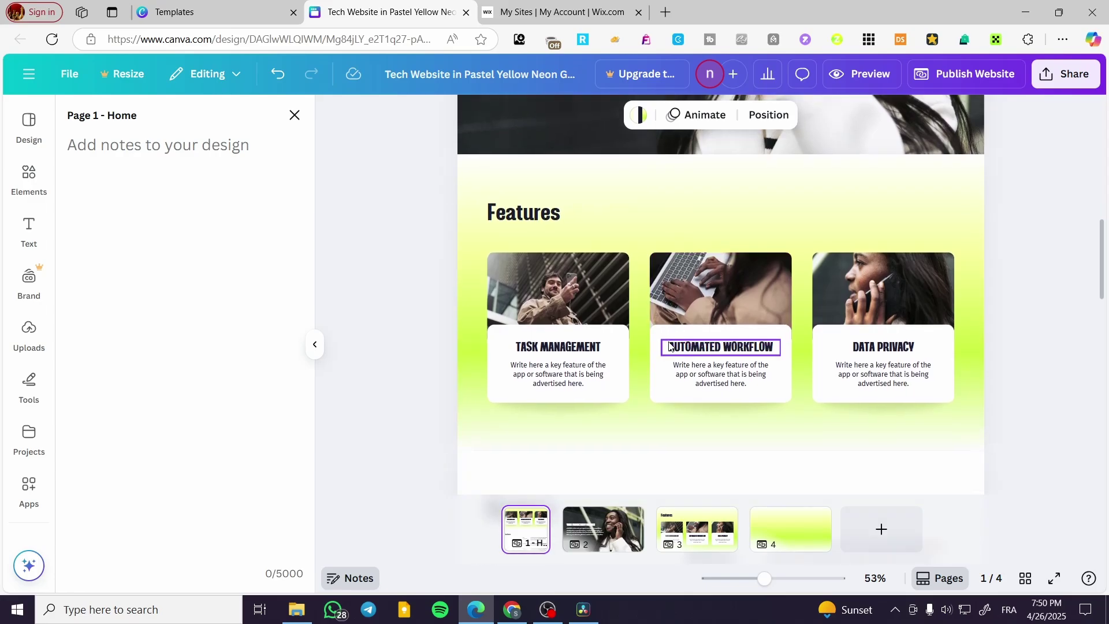
scroll(667, 348, "down", 2)
scroll(636, 346, "up", 3)
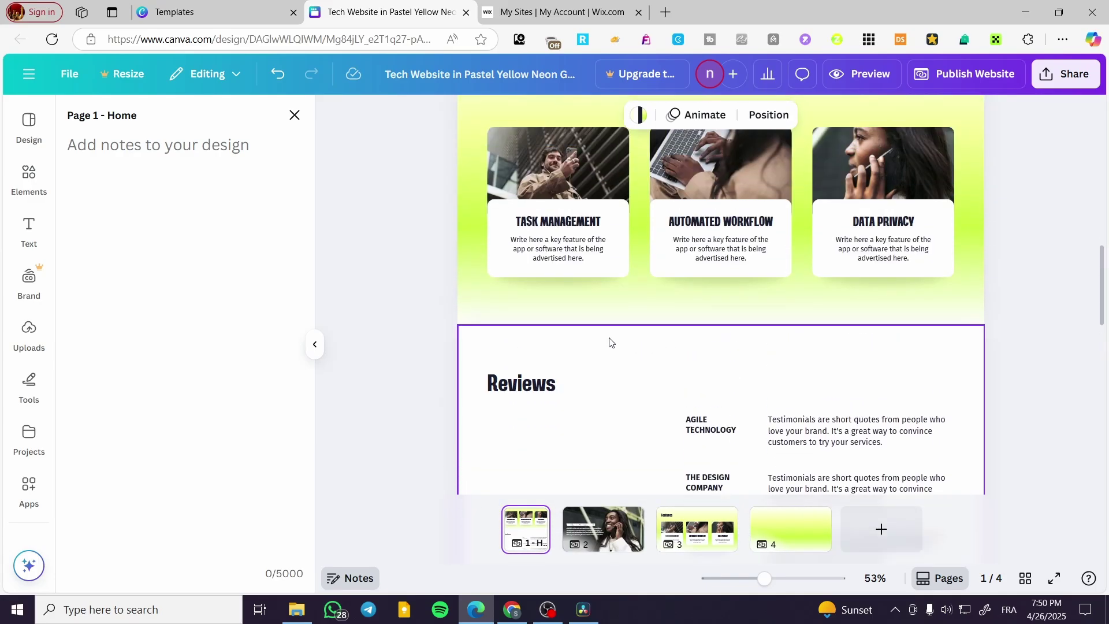
scroll(609, 341, "down", 7)
scroll(610, 342, "up", 12)
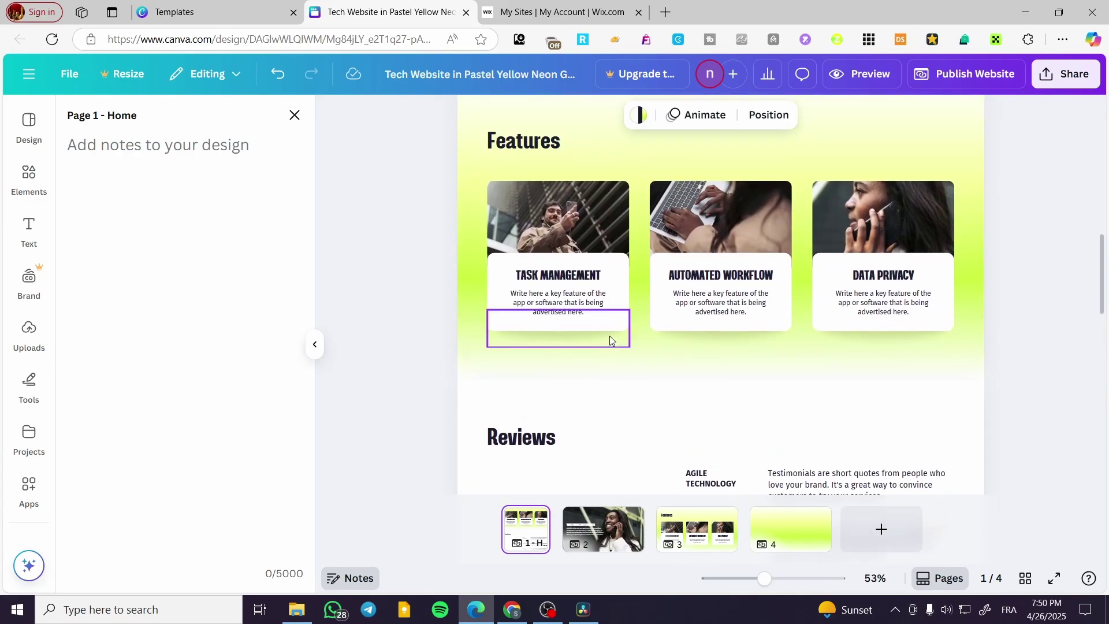
scroll(615, 340, "down", 7)
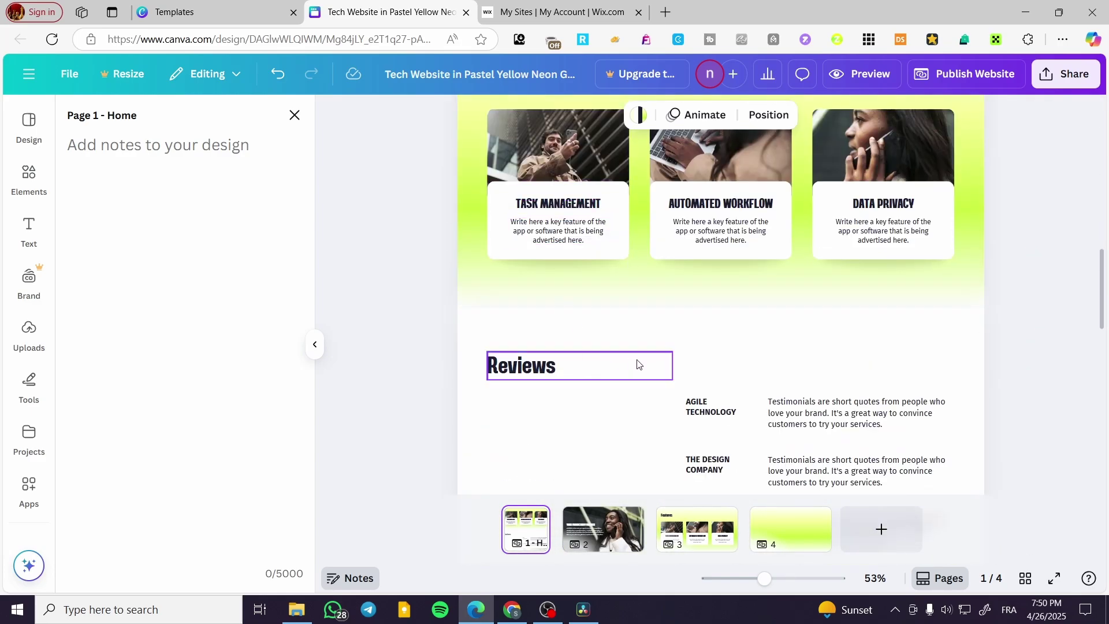
scroll(647, 358, "down", 3)
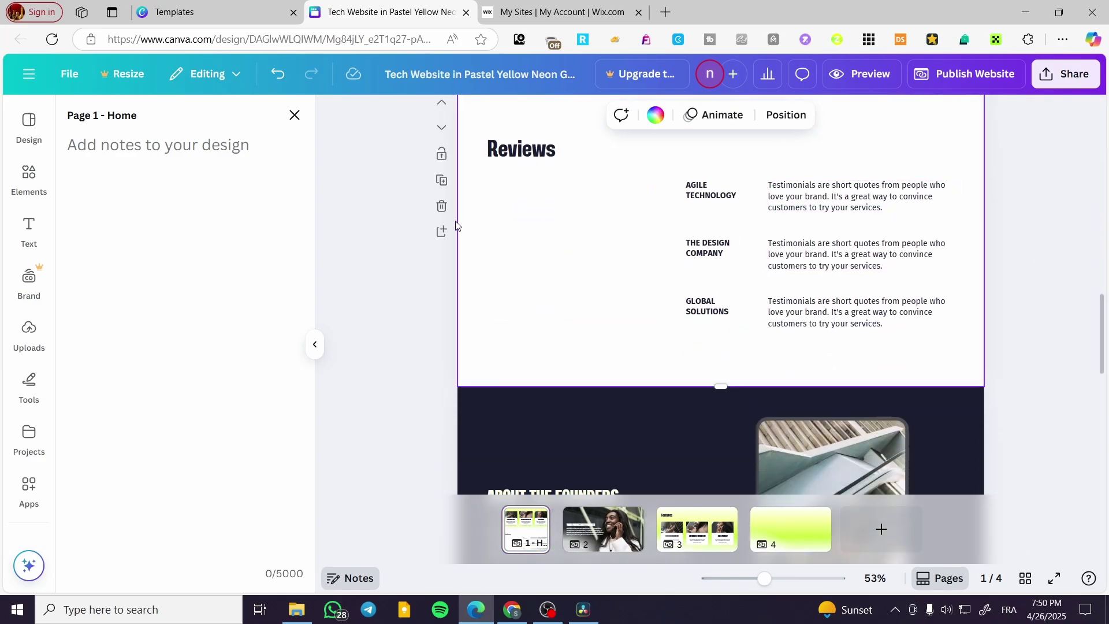
scroll(661, 327, "down", 3)
scroll(660, 327, "up", 3)
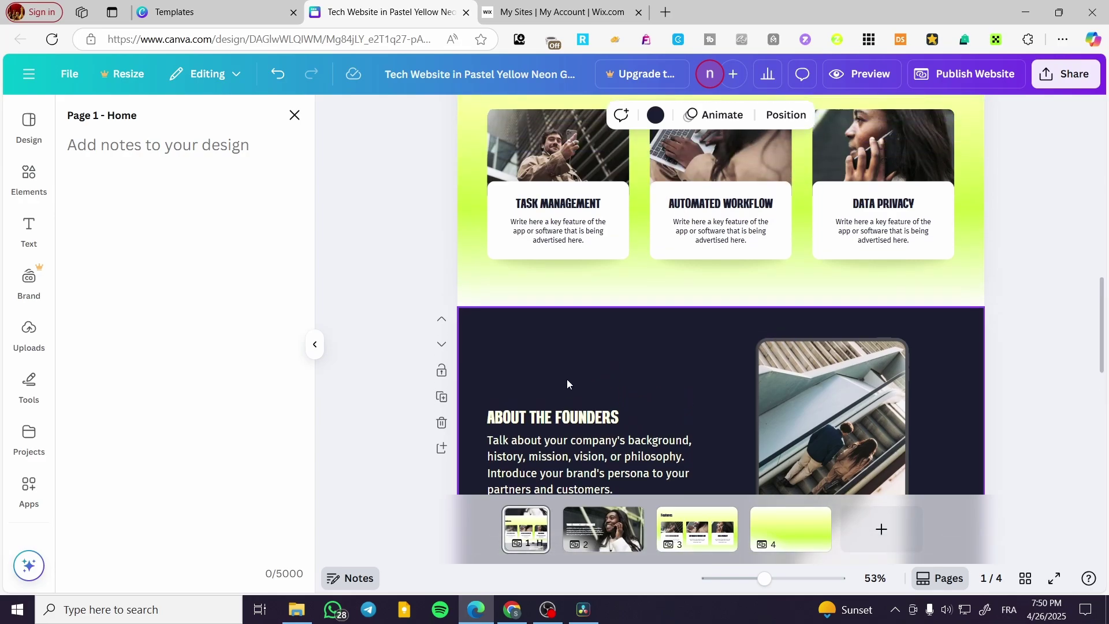
left_click(569, 417)
left_click(820, 421, "shift")
scroll(774, 347, "down", 5)
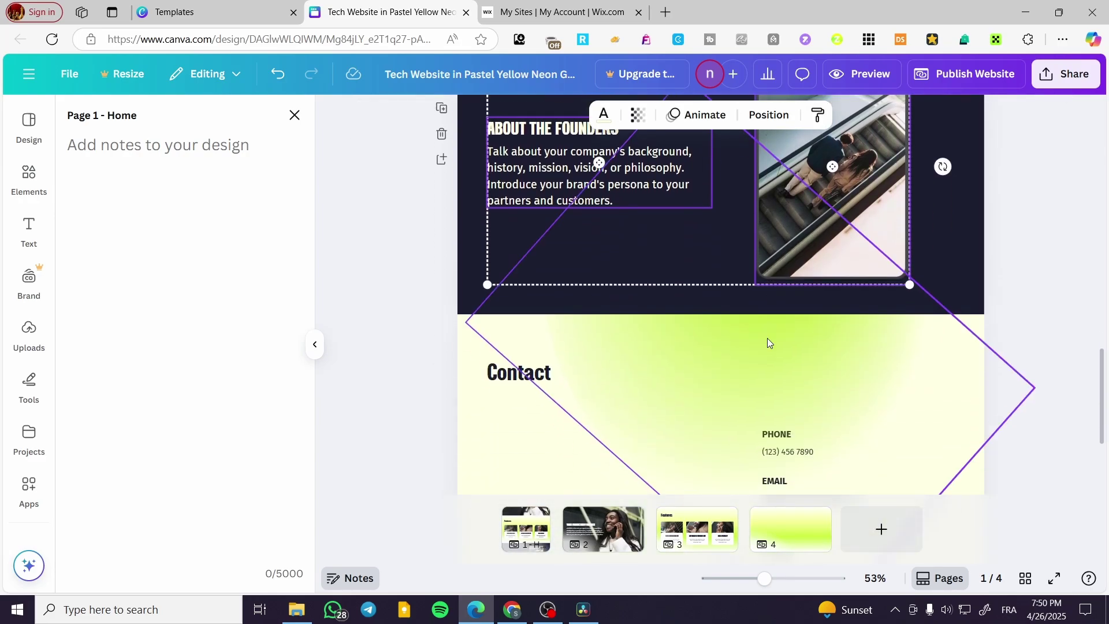
left_click(504, 299)
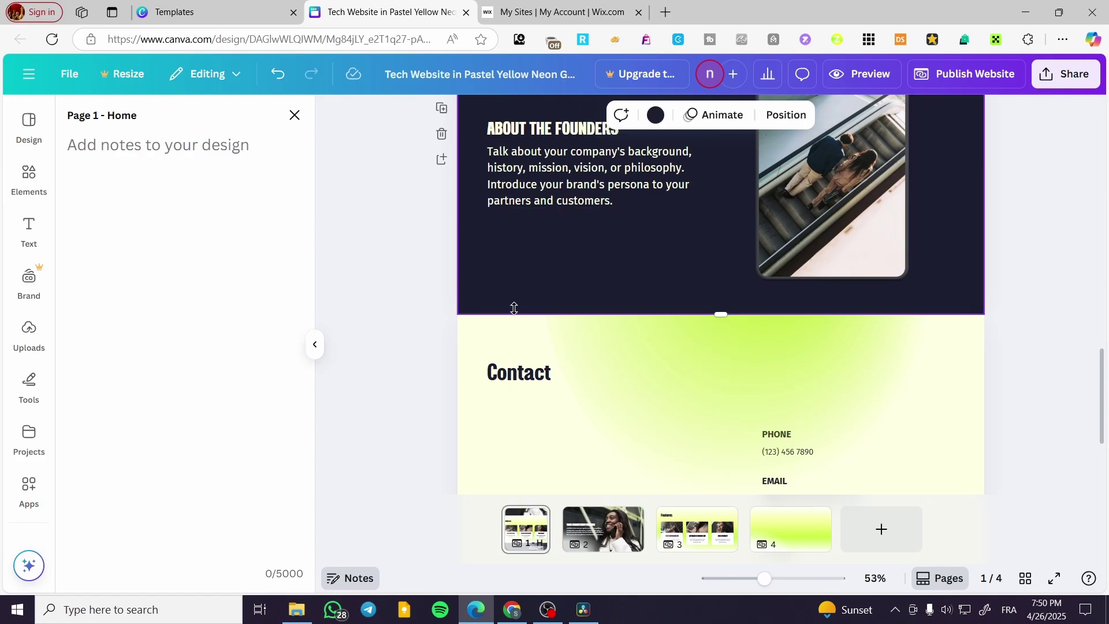
- Copy the "About the Founders" text and the framed escalator photo from the Home page onto page 4
left_click(625, 193)
left_click(762, 254, "shift")
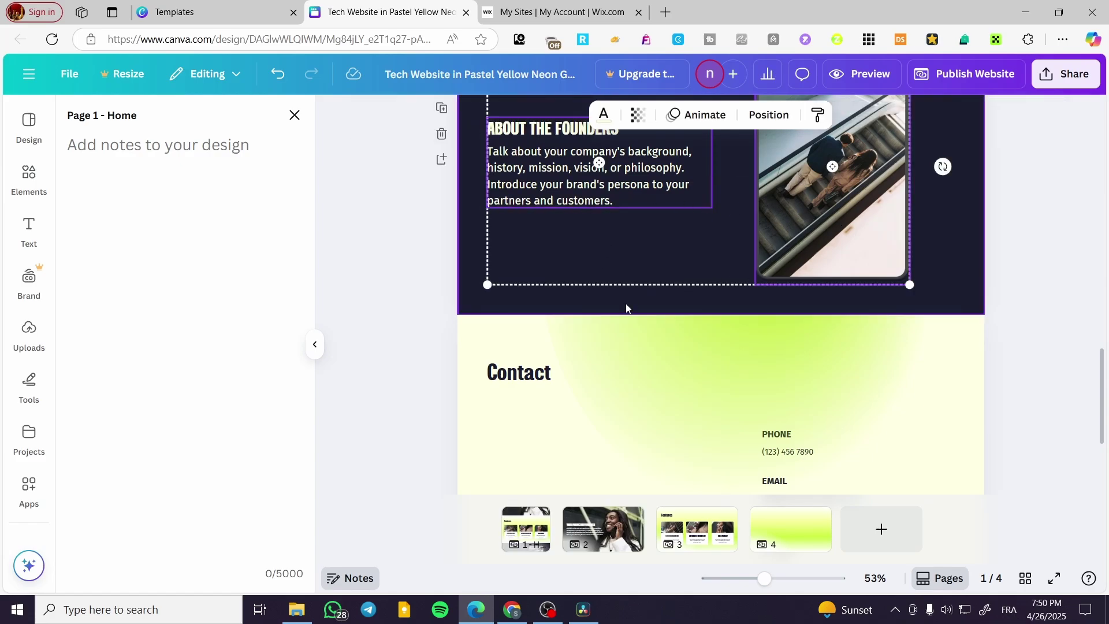
left_click(800, 526)
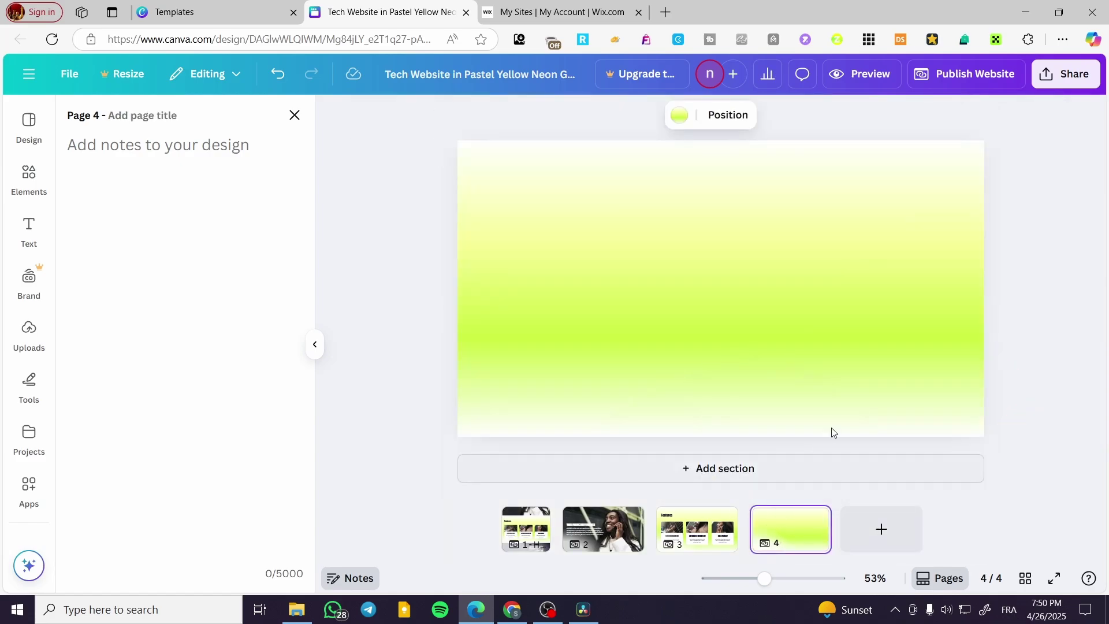
key("ctrl+v")
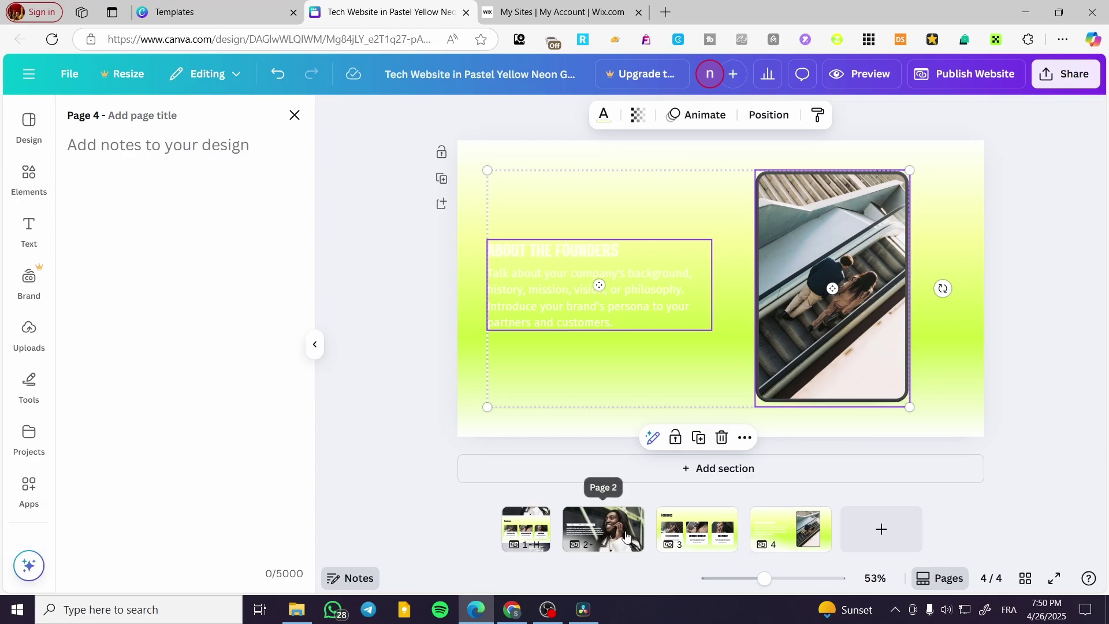
- Copy the founders section's dark background from the Home page and apply it to page 4
left_click(520, 530)
scroll(830, 365, "down", 10)
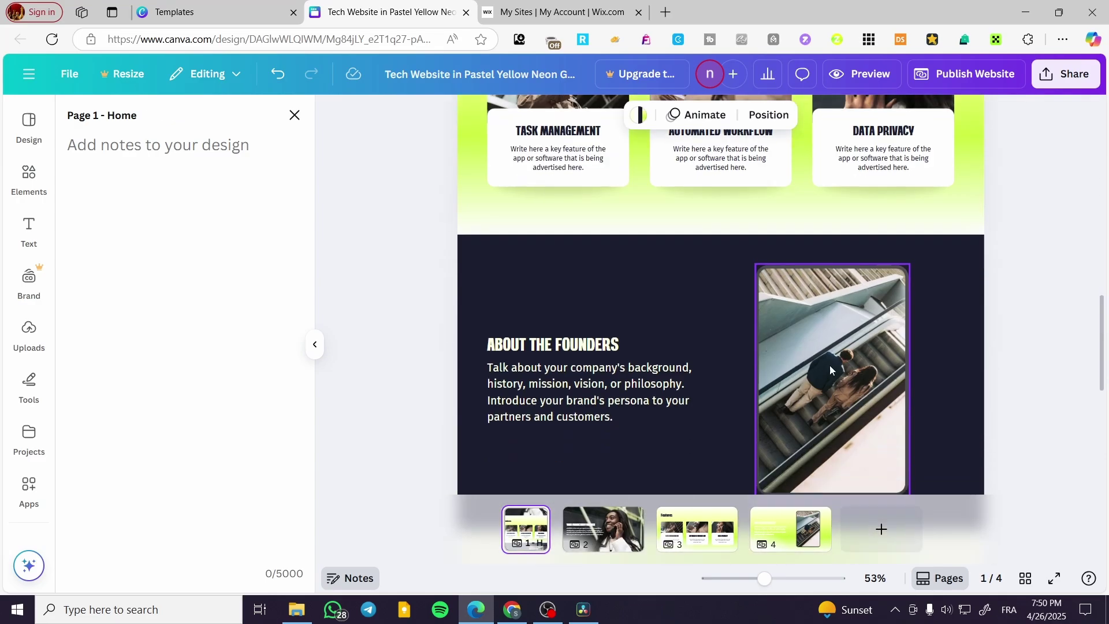
left_click(807, 528)
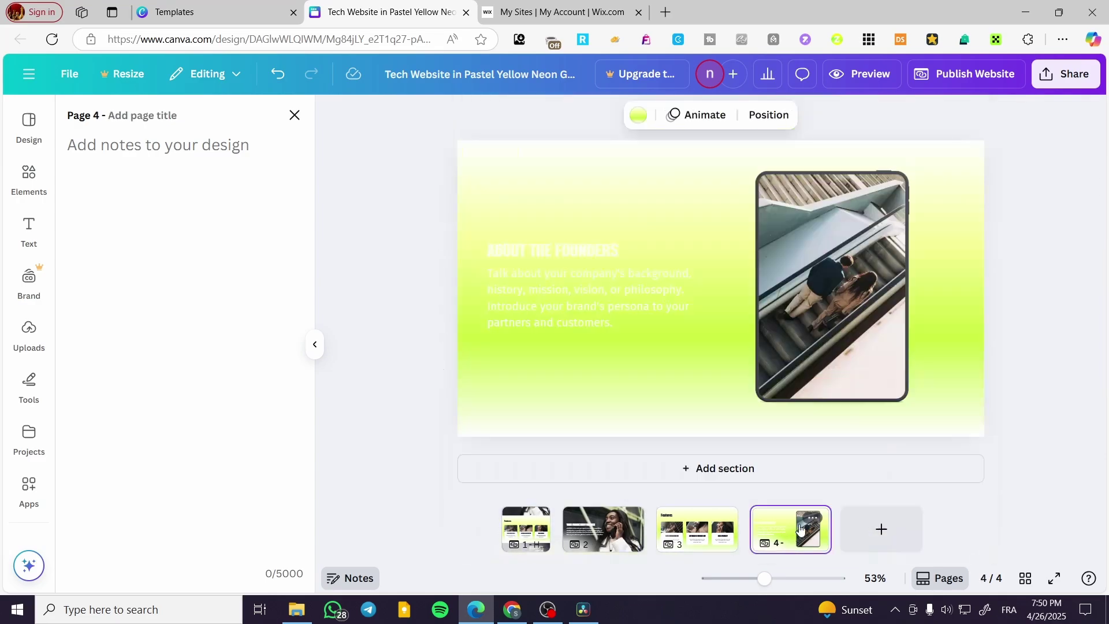
- Add a fifth page and copy the Contact section's green gradient shape from the Home page onto it
left_click(867, 528)
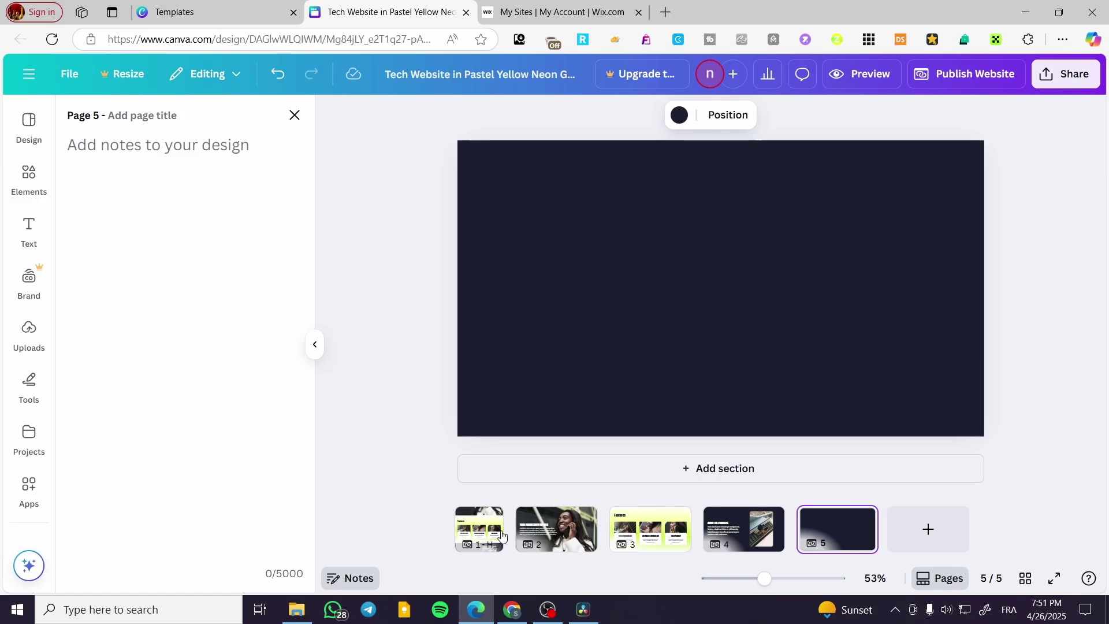
left_click(501, 536)
scroll(792, 409, "down", 10)
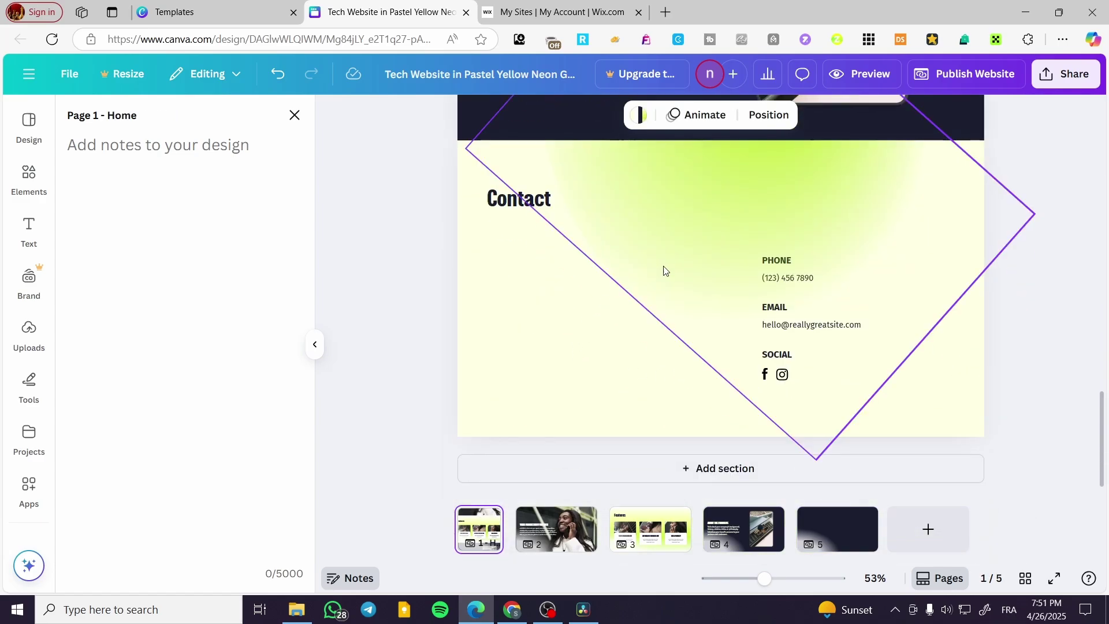
left_click(693, 229)
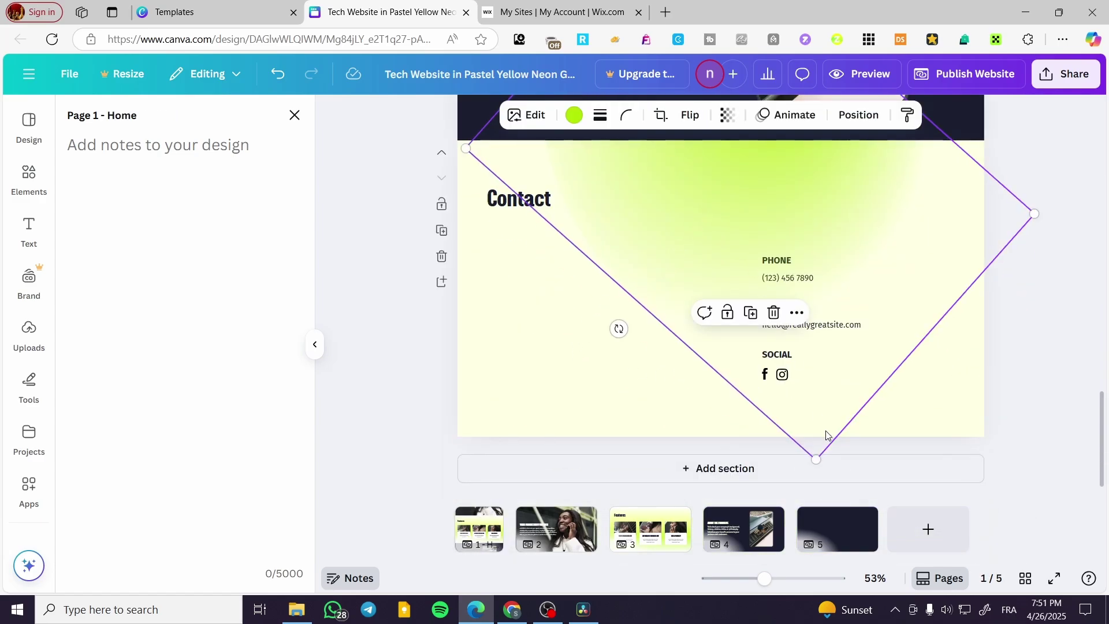
left_click(847, 541)
- Copy the Contact section's pale yellow background from the Home page and apply it to page 5
left_click(497, 541)
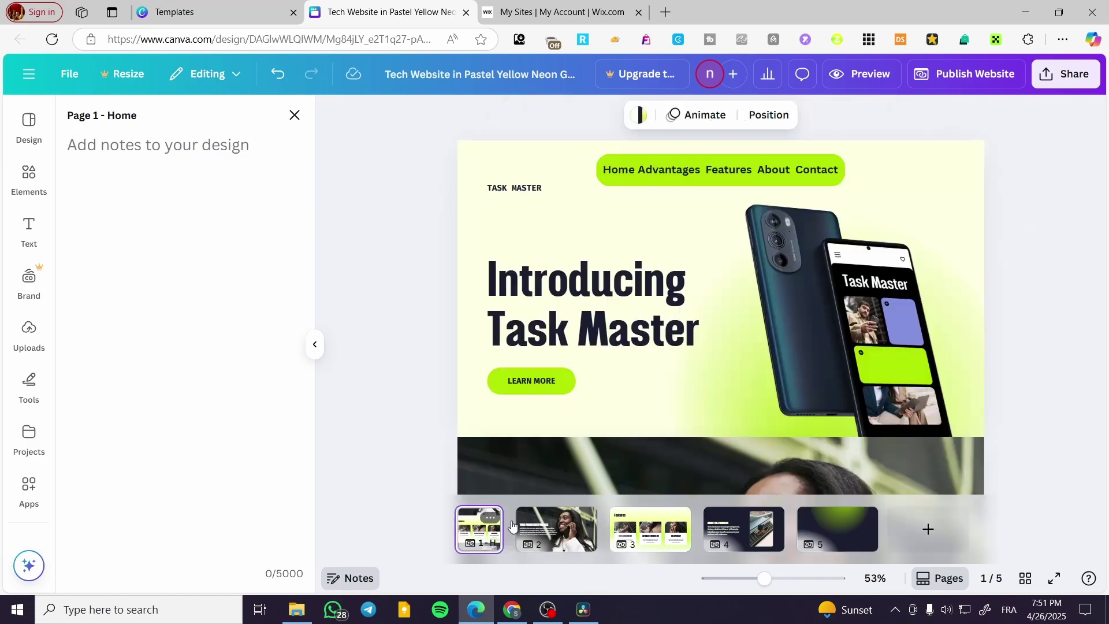
scroll(607, 441, "down", 10)
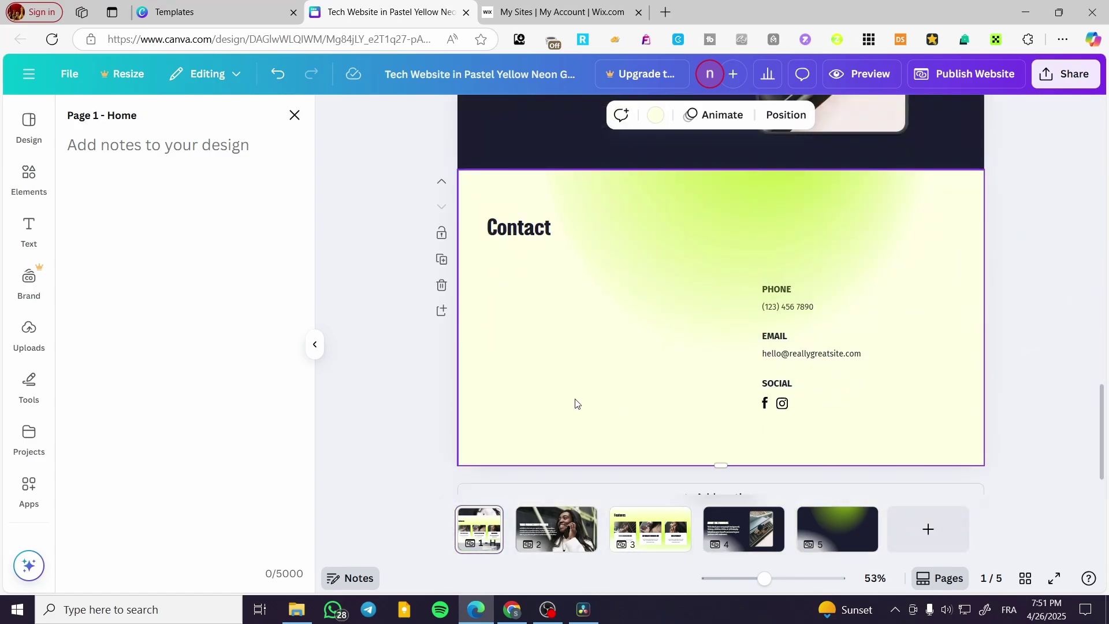
left_click(852, 543)
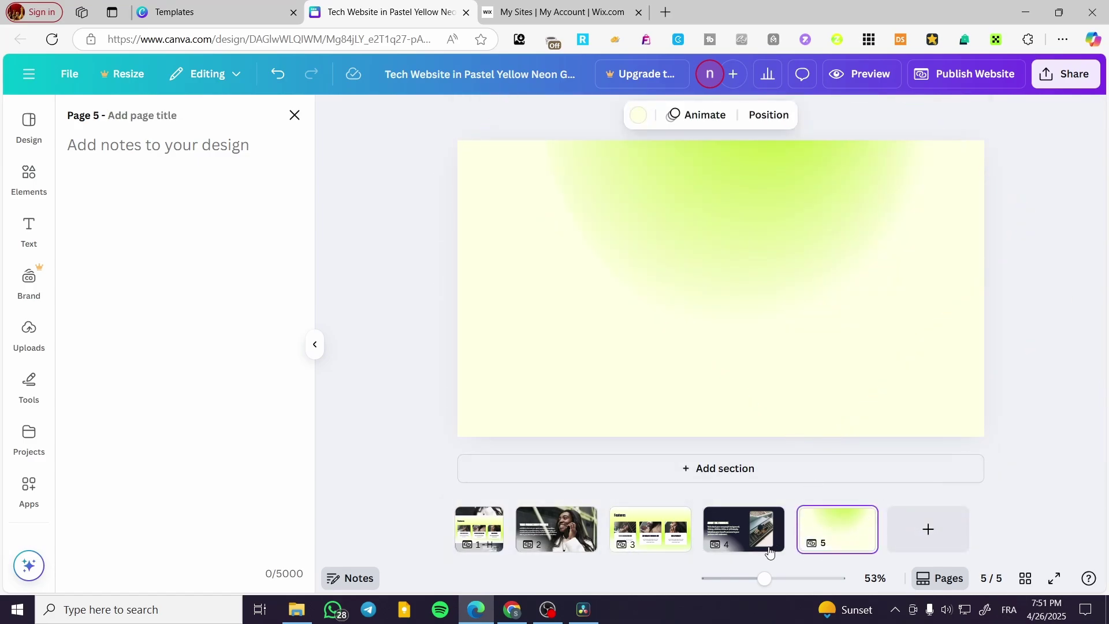
- Move the green gradient shape off the Contact section on the Home page to uncover its text and icons
left_click(473, 532)
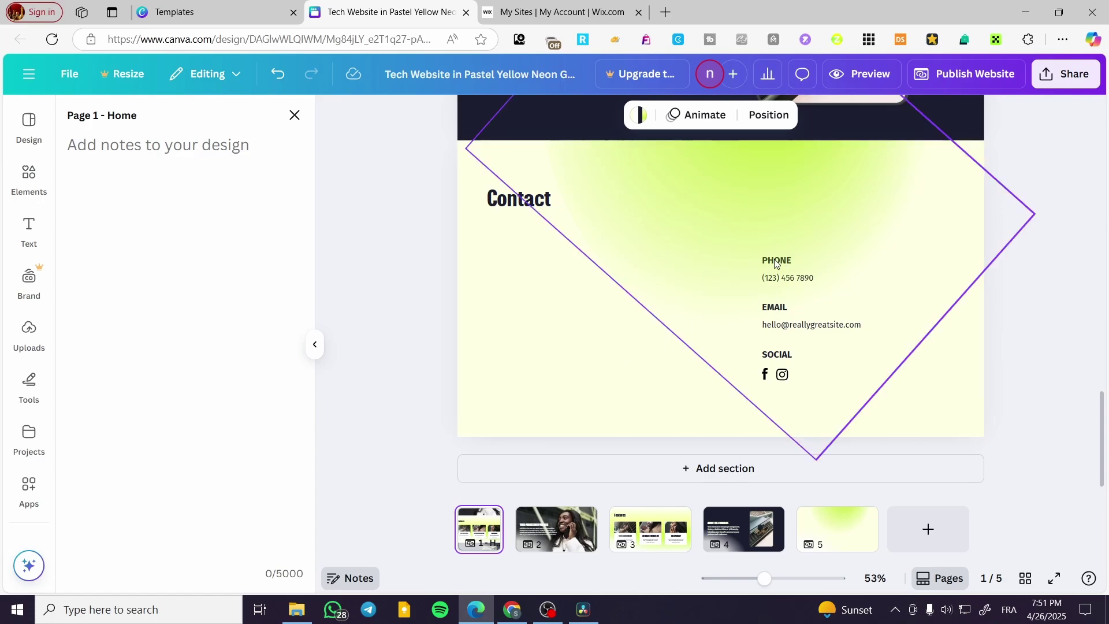
left_click(518, 212)
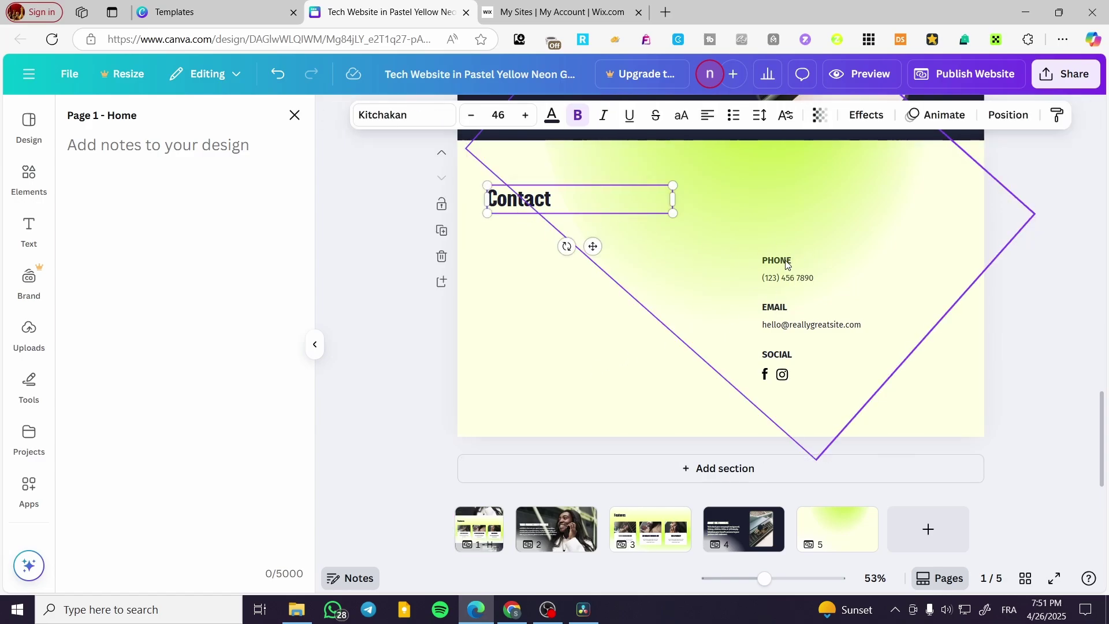
left_click(802, 357)
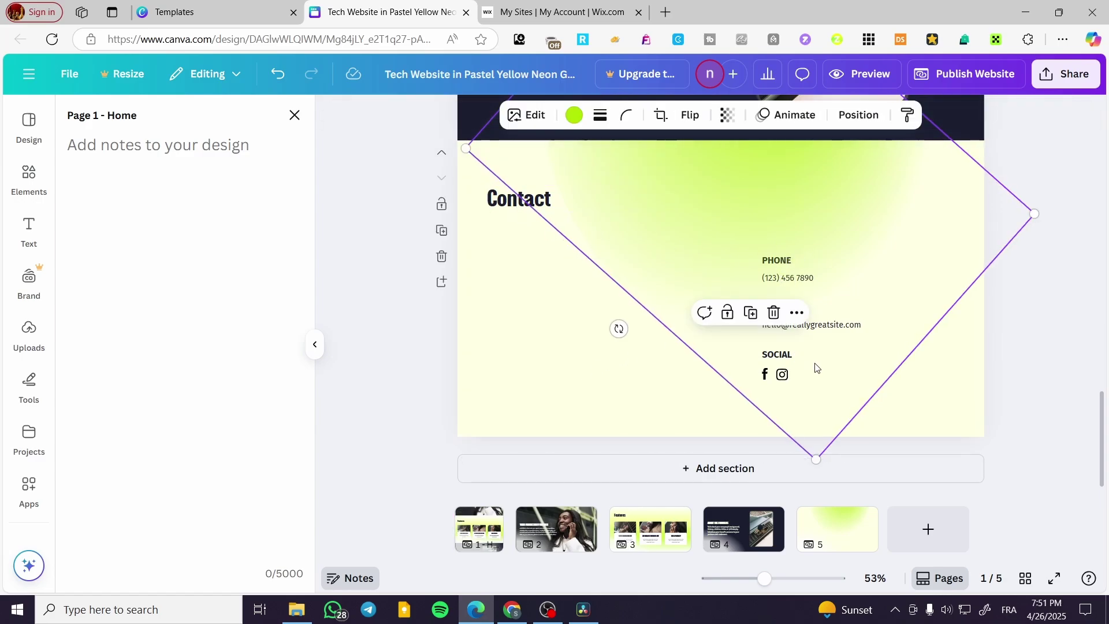
left_click_drag(873, 369, 692, 350)
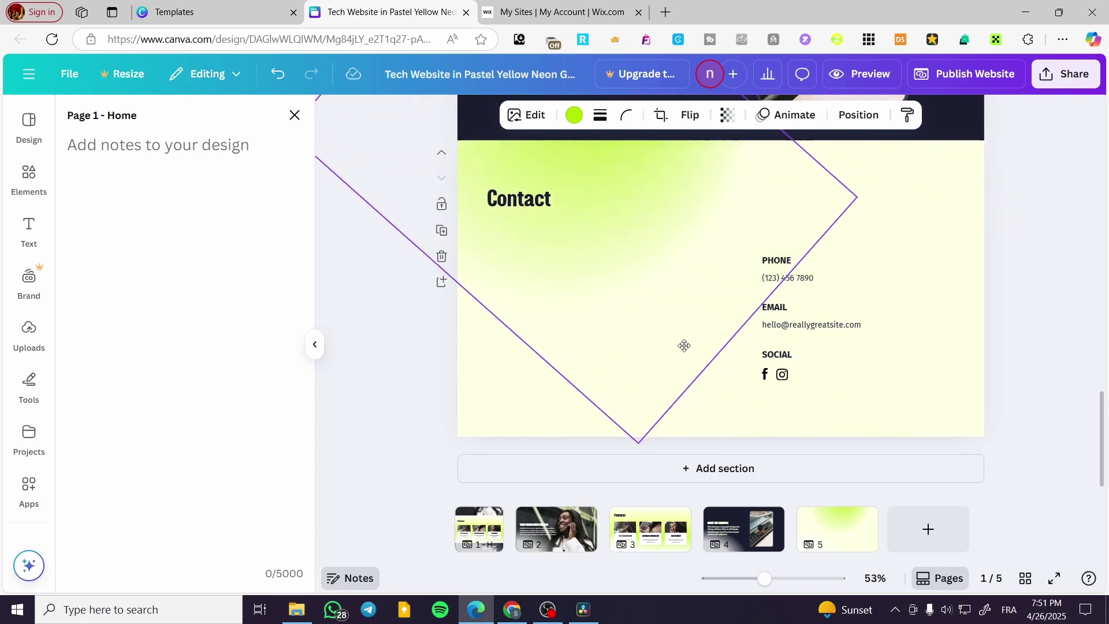
left_click_drag(769, 294, 691, 285)
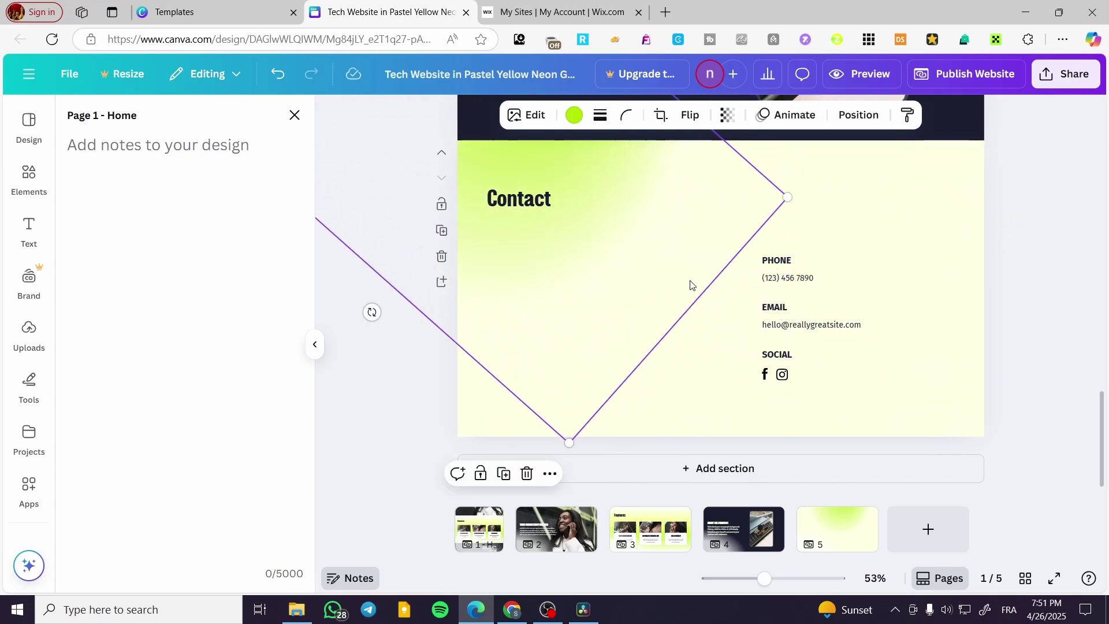
left_click_drag(764, 266, 439, 404)
- Copy the Contact heading, the phone, email and social text, and the Facebook and Instagram icons from the Home page onto page 5
left_click(526, 211)
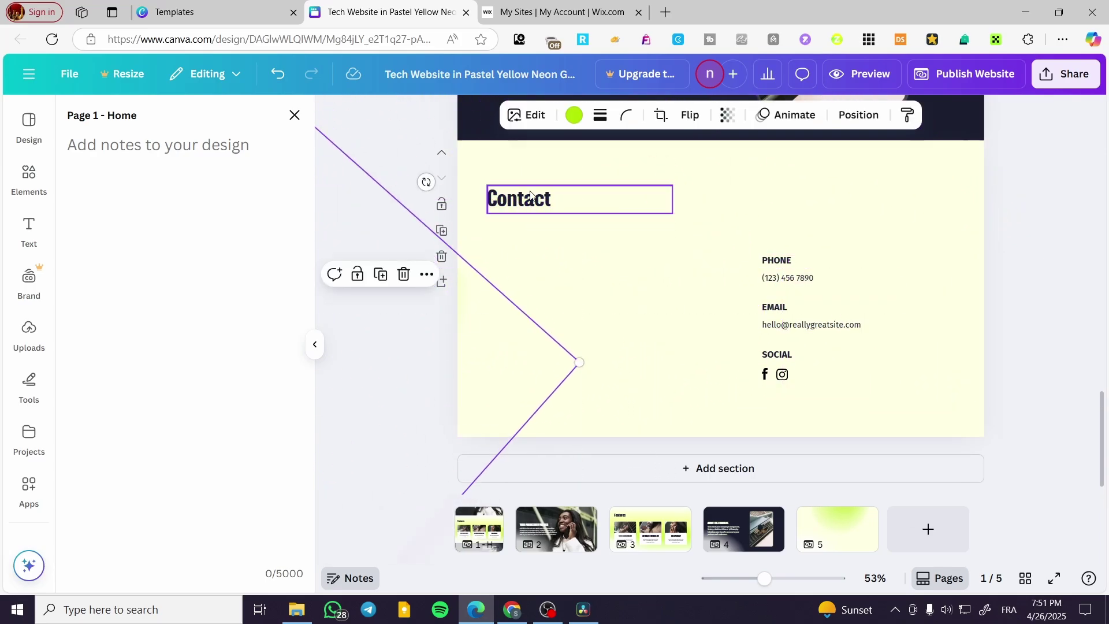
left_click_drag(806, 249, 693, 389)
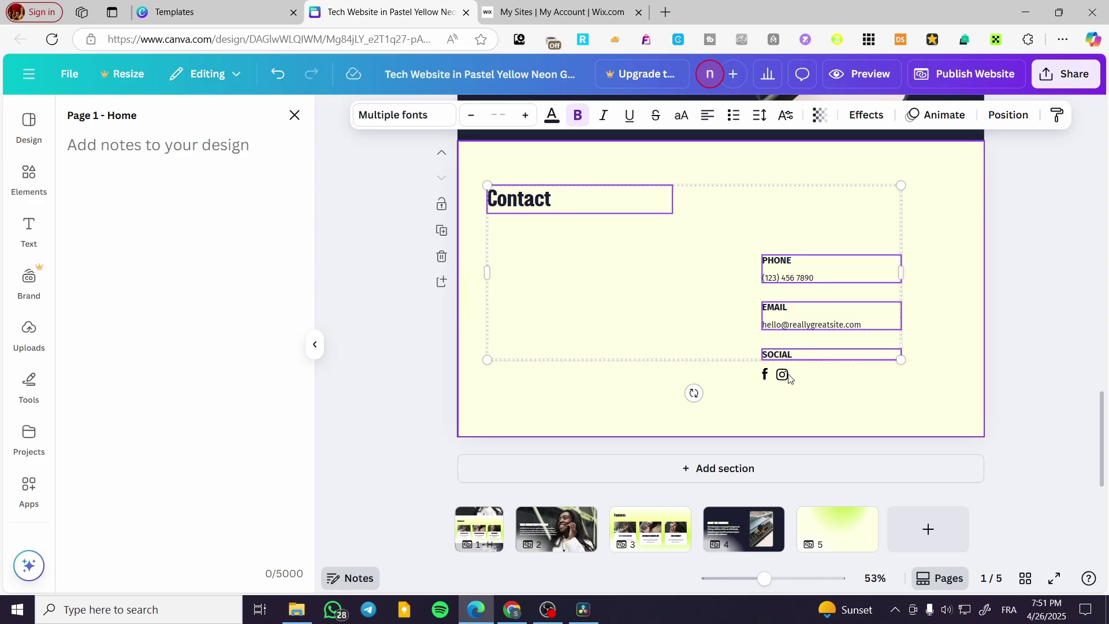
left_click(759, 377)
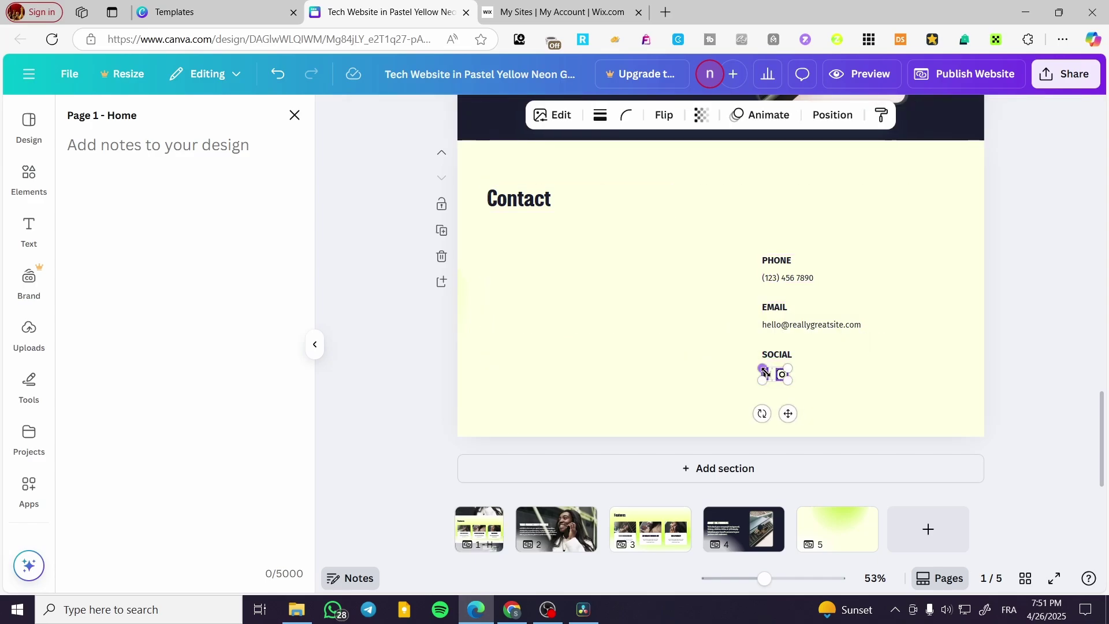
left_click(785, 354)
left_click(793, 325, "shift")
left_click(795, 278, "shift")
left_click(524, 203, "shift")
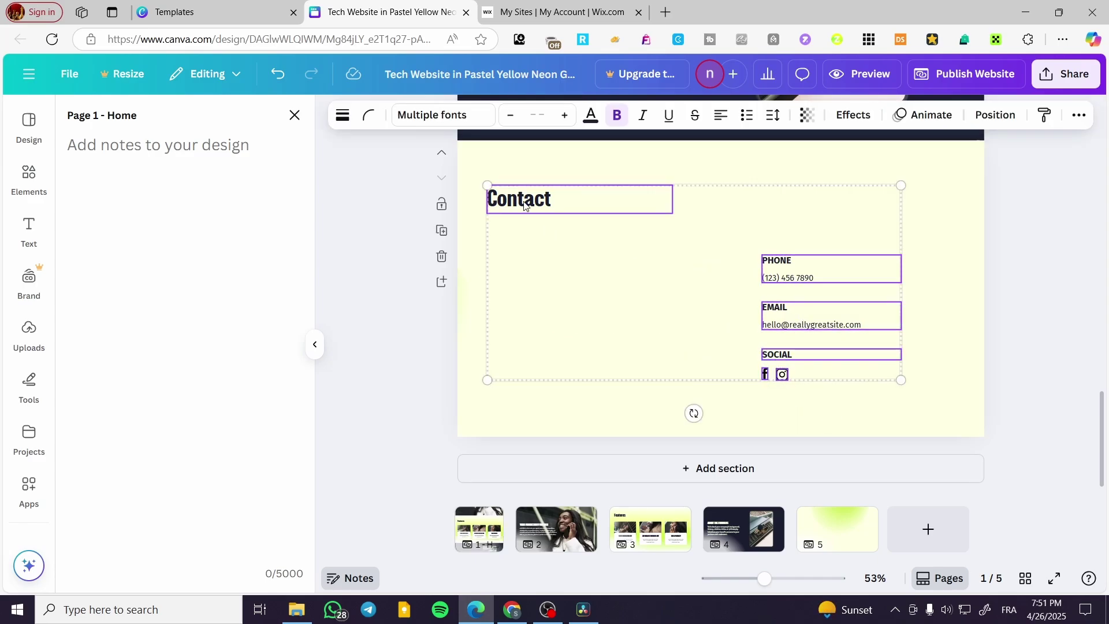
left_click(827, 537)
key("ctrl+v")
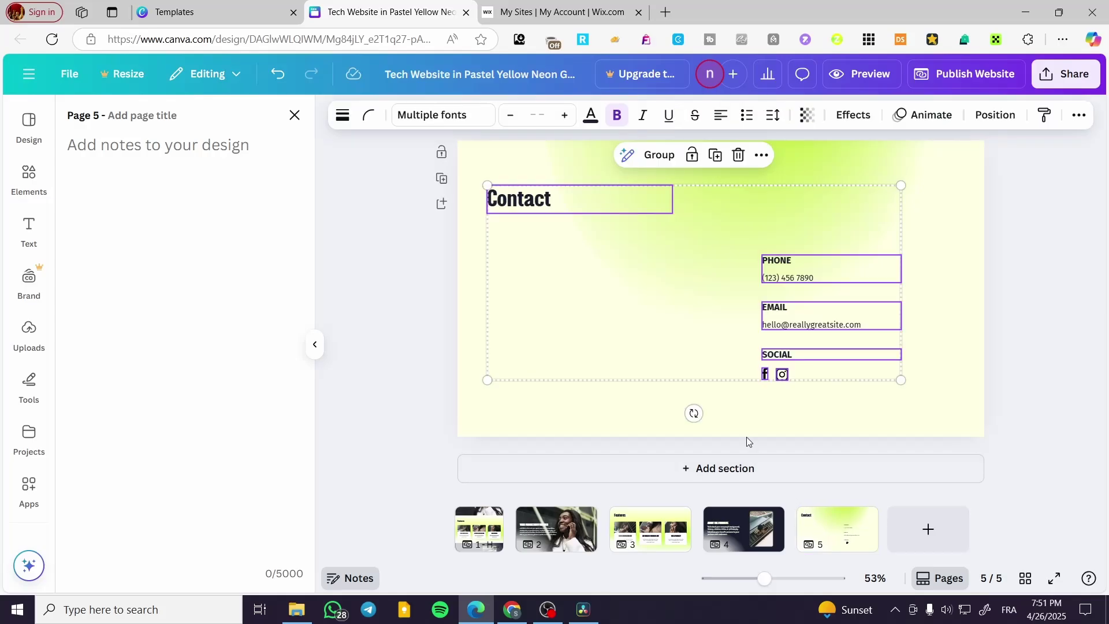
- Delete the Contact, About the Founders, Features and Your Productivity Partner sections from the Home page, keeping only the hero section
left_click(488, 534)
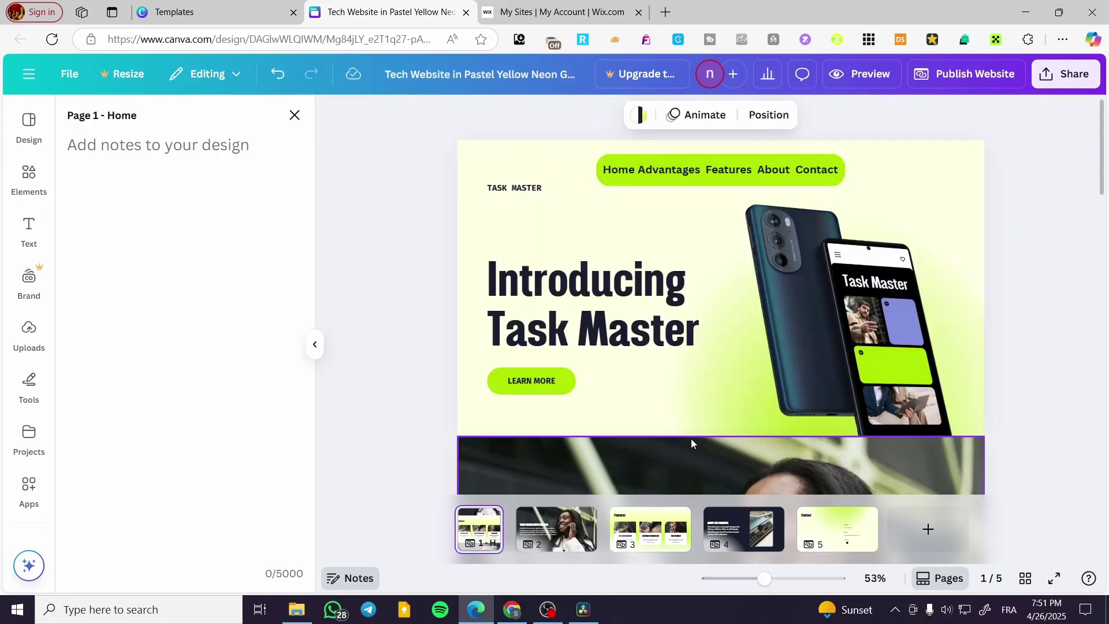
scroll(688, 433, "down", 10)
scroll(683, 429, "down", 3)
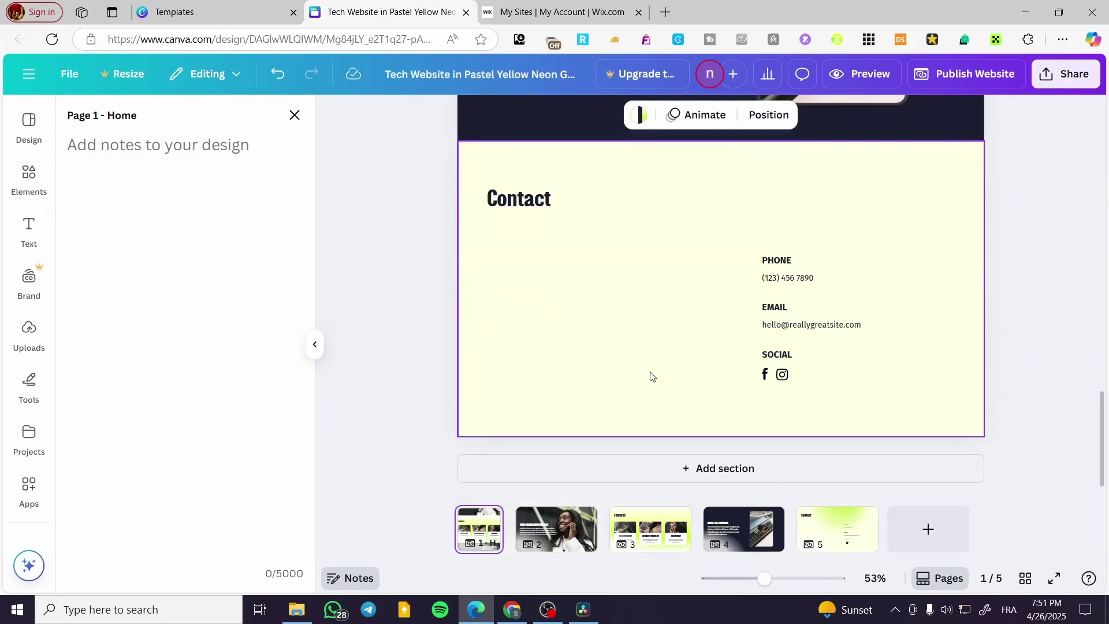
left_click(442, 256)
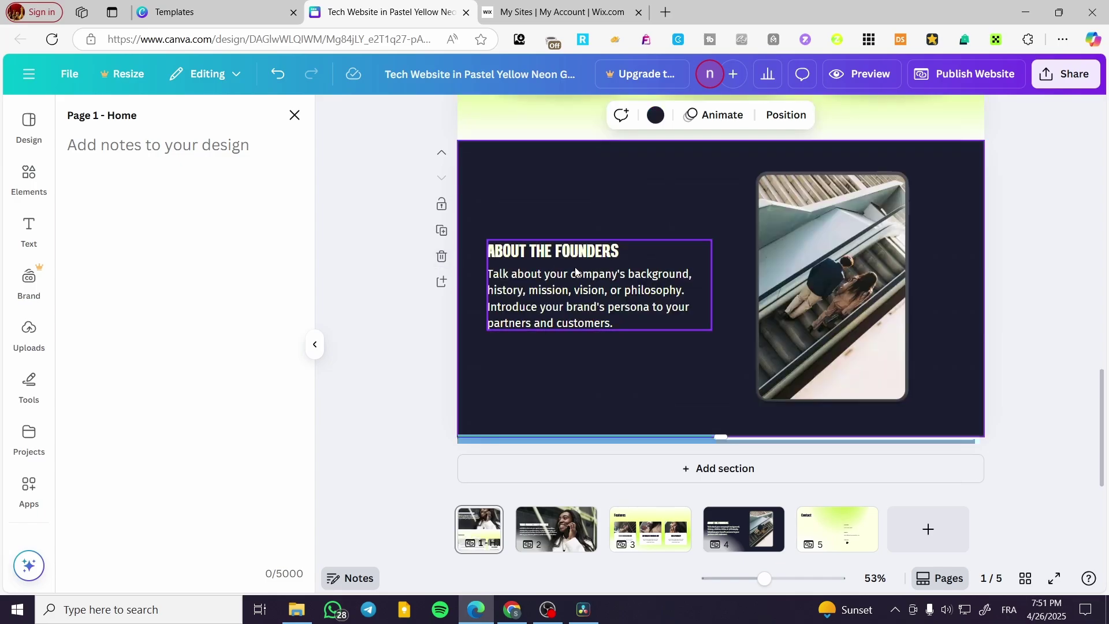
left_click(442, 258)
left_click(442, 260)
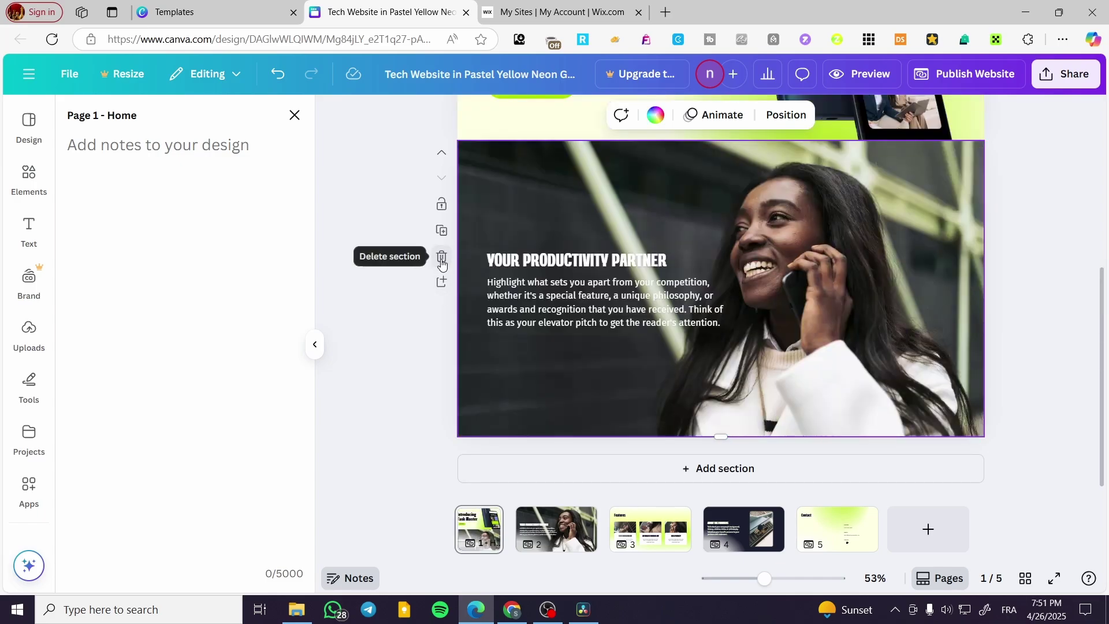
left_click(440, 261)
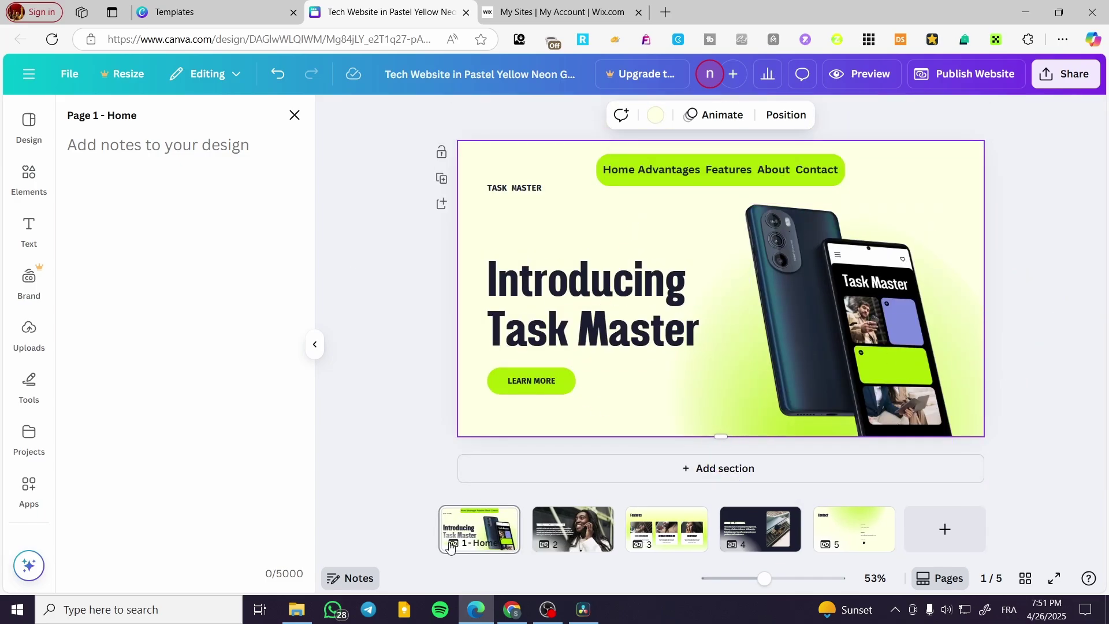
- Title page 2 "Advatages" and page 3 "Features"
left_click(572, 528)
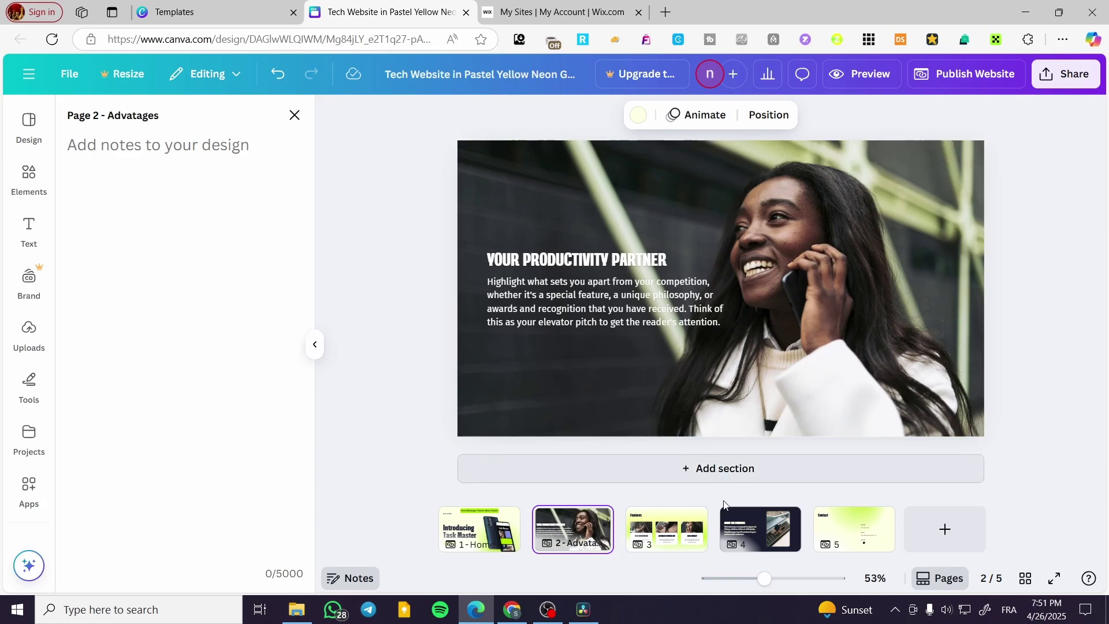
left_click(675, 524)
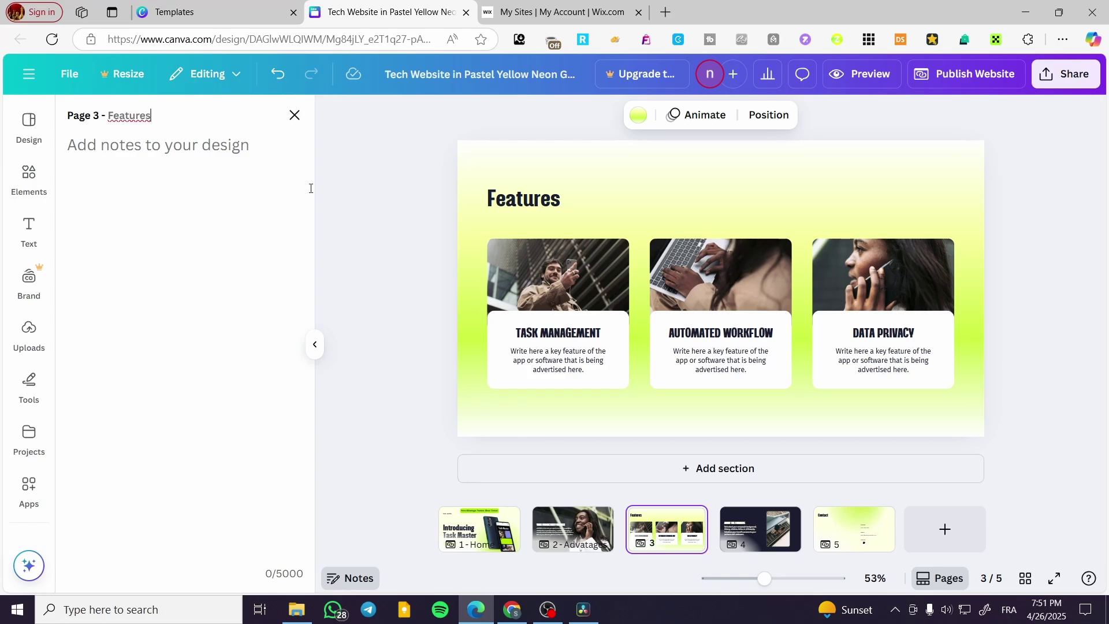
left_click(285, 197)
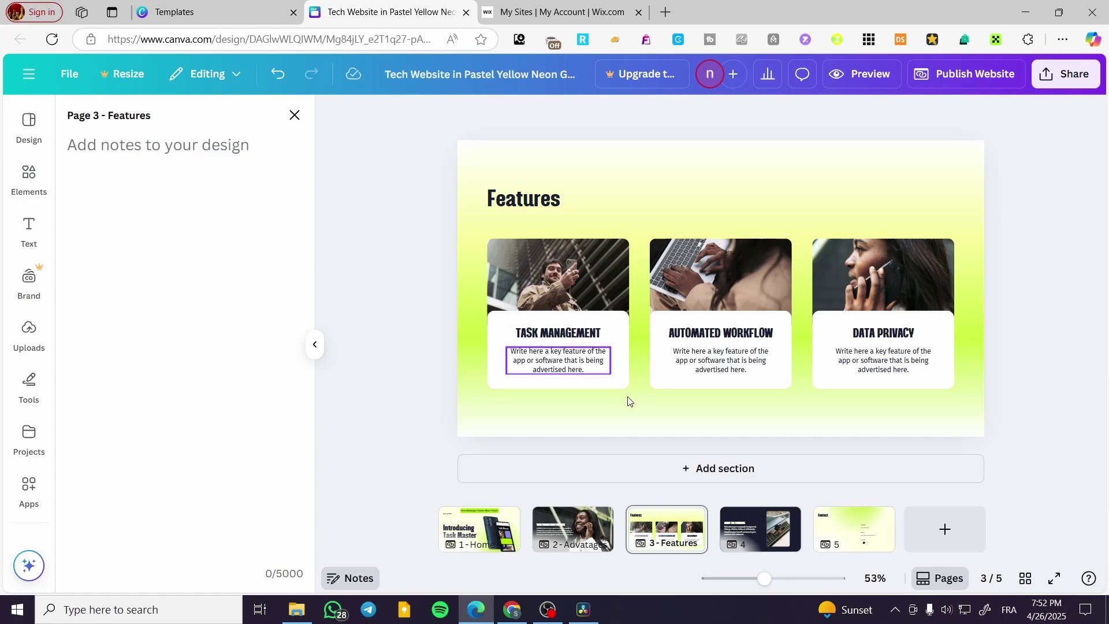
- Title page 4 "About" and page 5 "Contact"
left_click(763, 534)
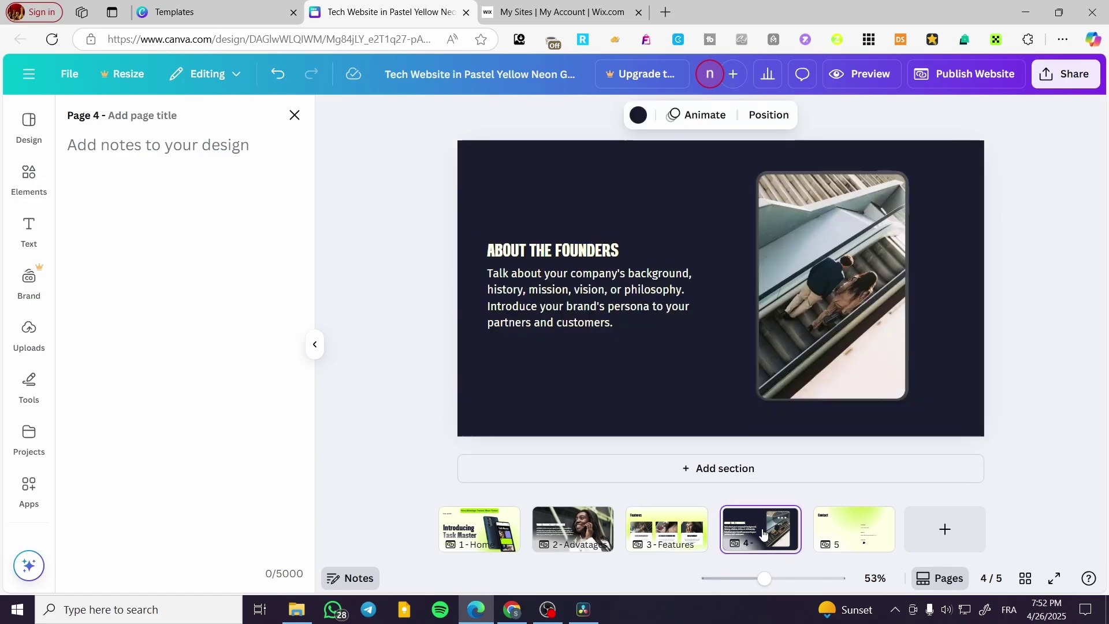
left_click(186, 116)
type("About")
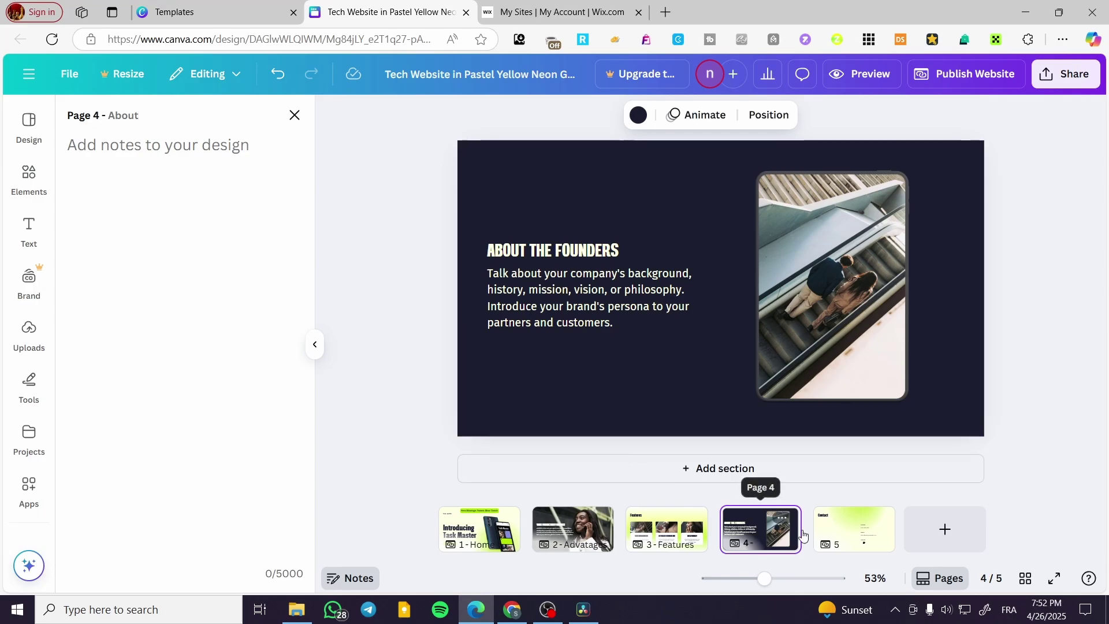
left_click(854, 529)
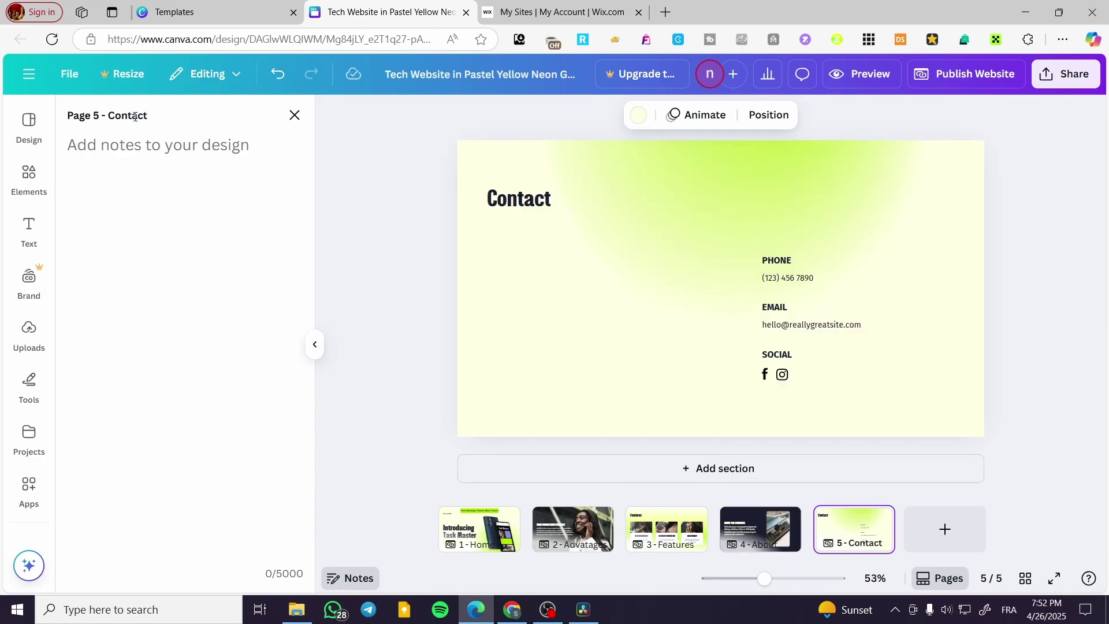
- Link the Home label in the Home page's navigation bar to the document page "1 - Home"
left_click(487, 534)
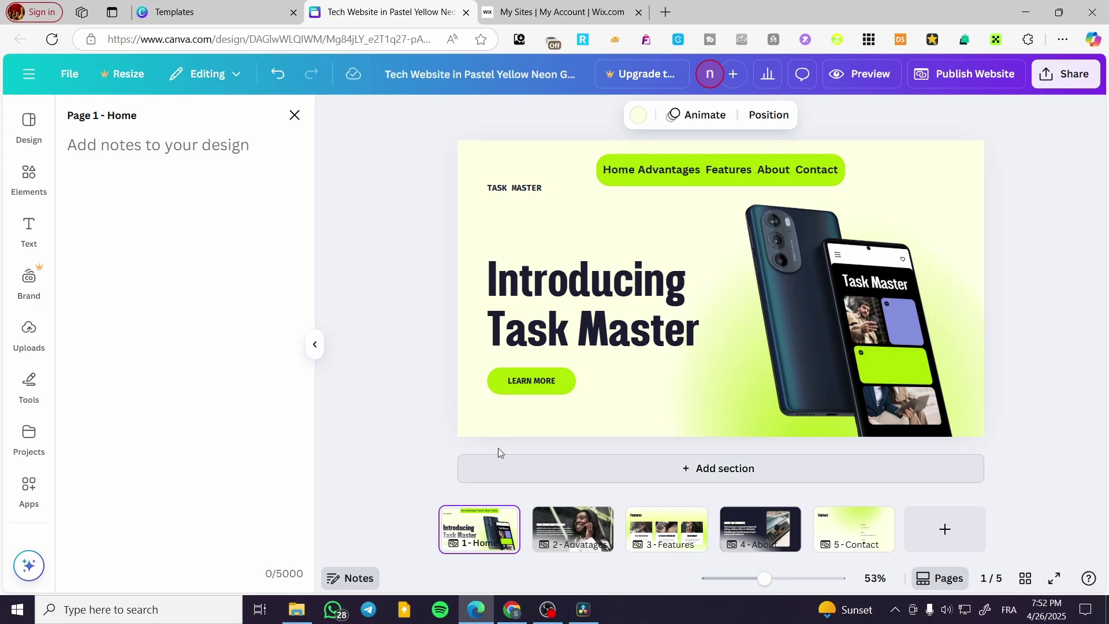
left_click(634, 174)
left_click(677, 206)
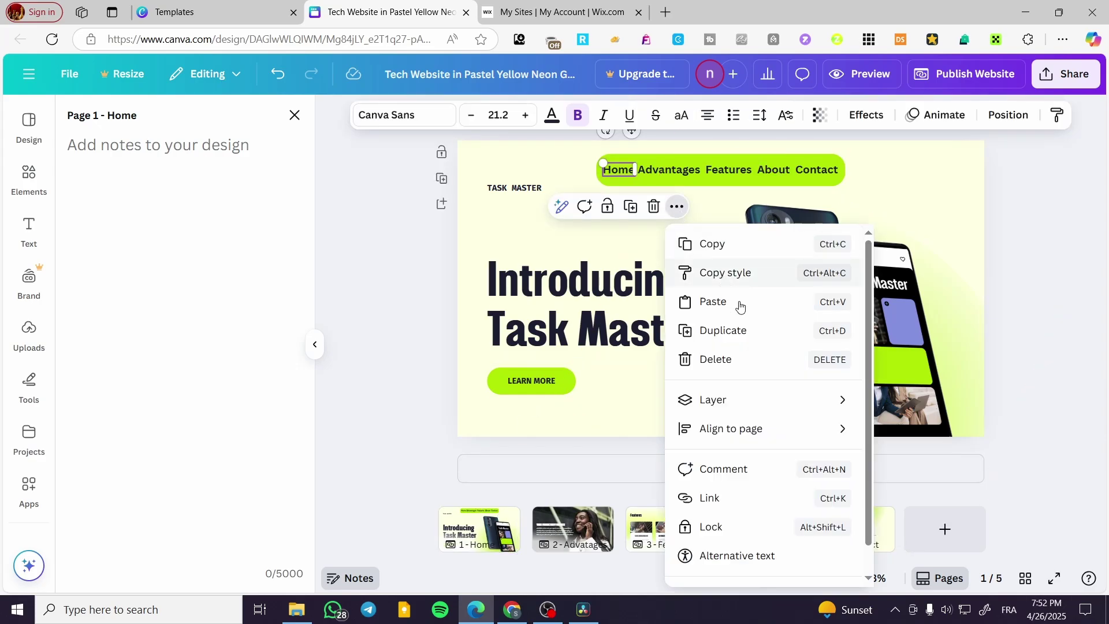
left_click(730, 509)
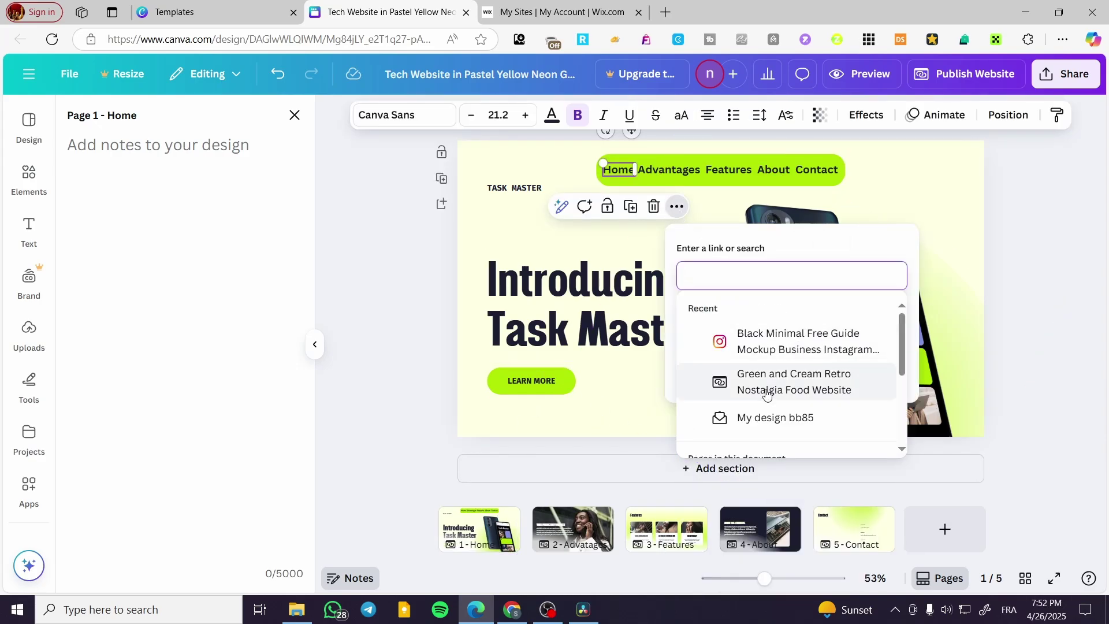
scroll(767, 370, "down", 2)
left_click(769, 321)
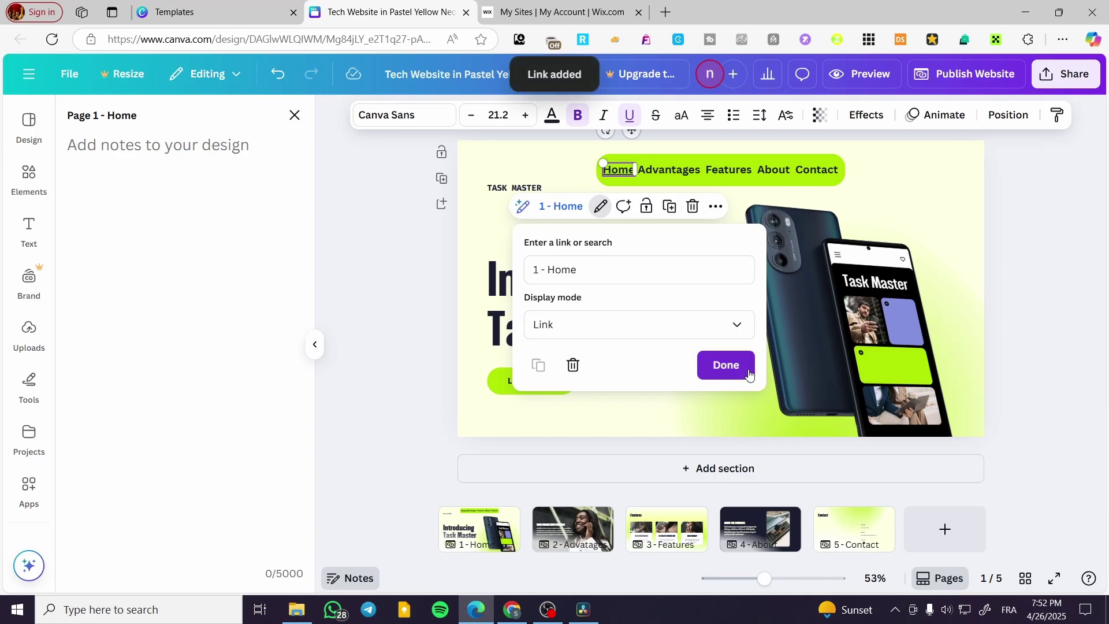
left_click(723, 364)
left_click(478, 223)
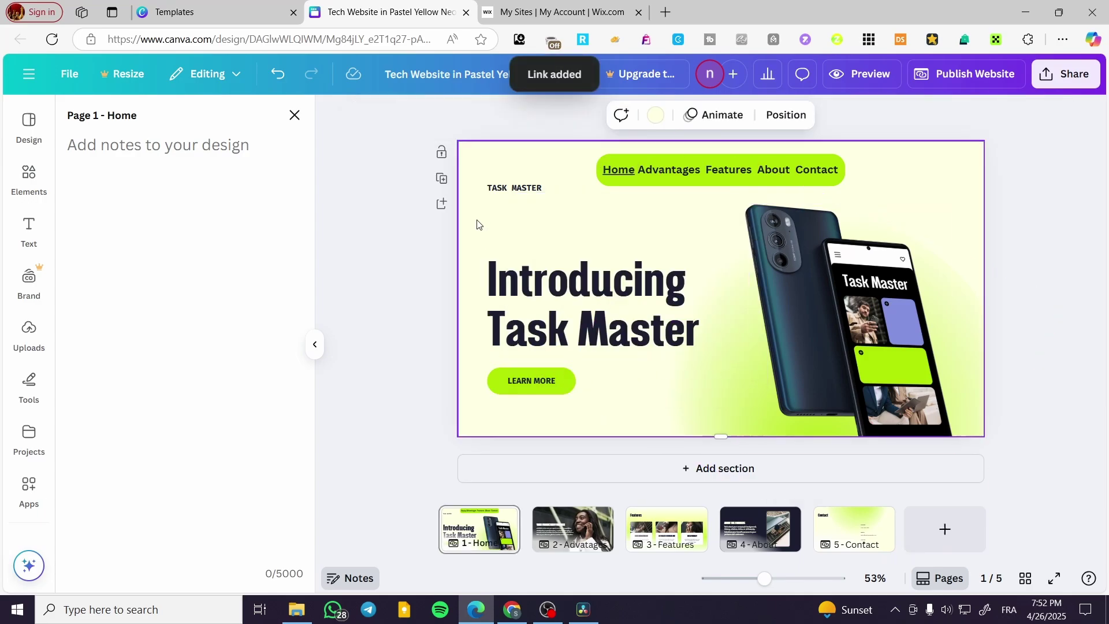
- Link the Advantages label in the navigation bar to the document page "2 - Advatages"
left_click(679, 169)
left_click(727, 206)
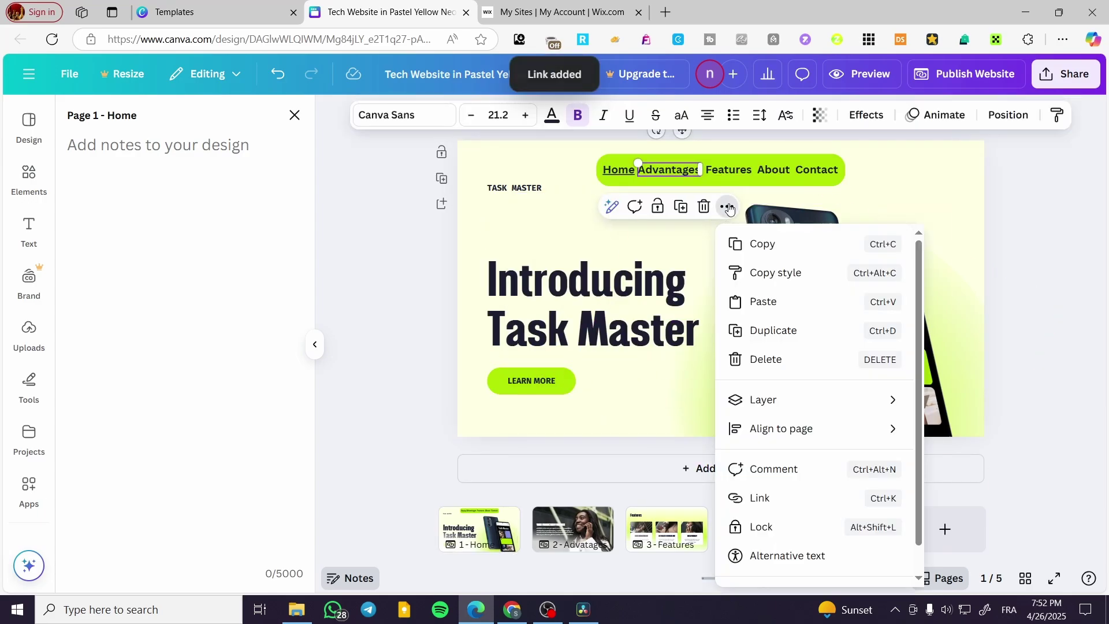
left_click(782, 514)
scroll(832, 375, "up", 3)
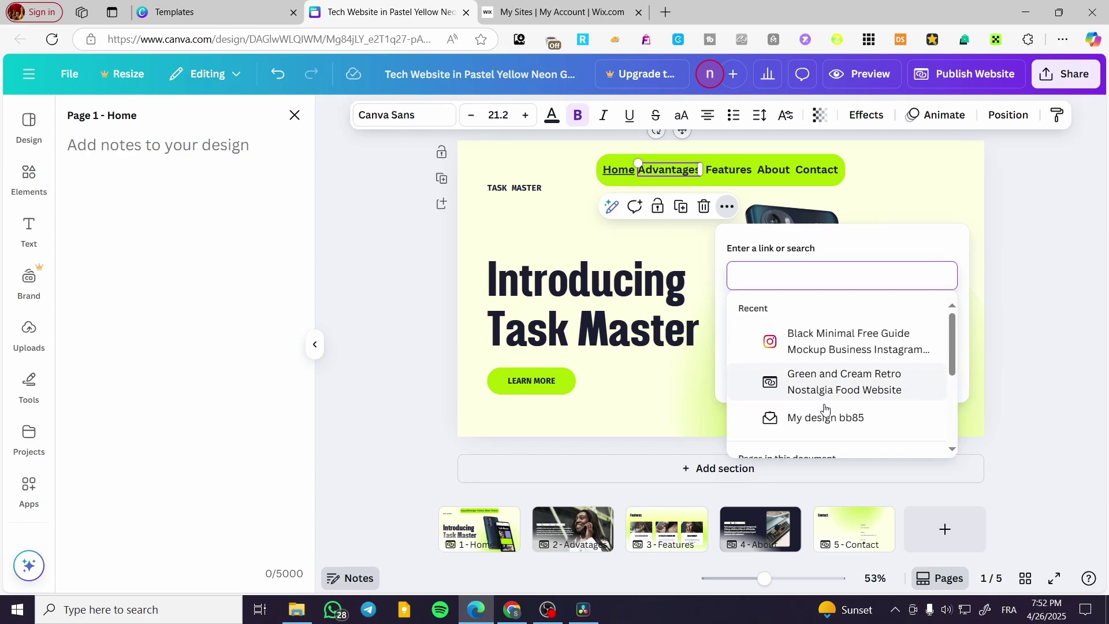
scroll(834, 364, "down", 5)
left_click(854, 355)
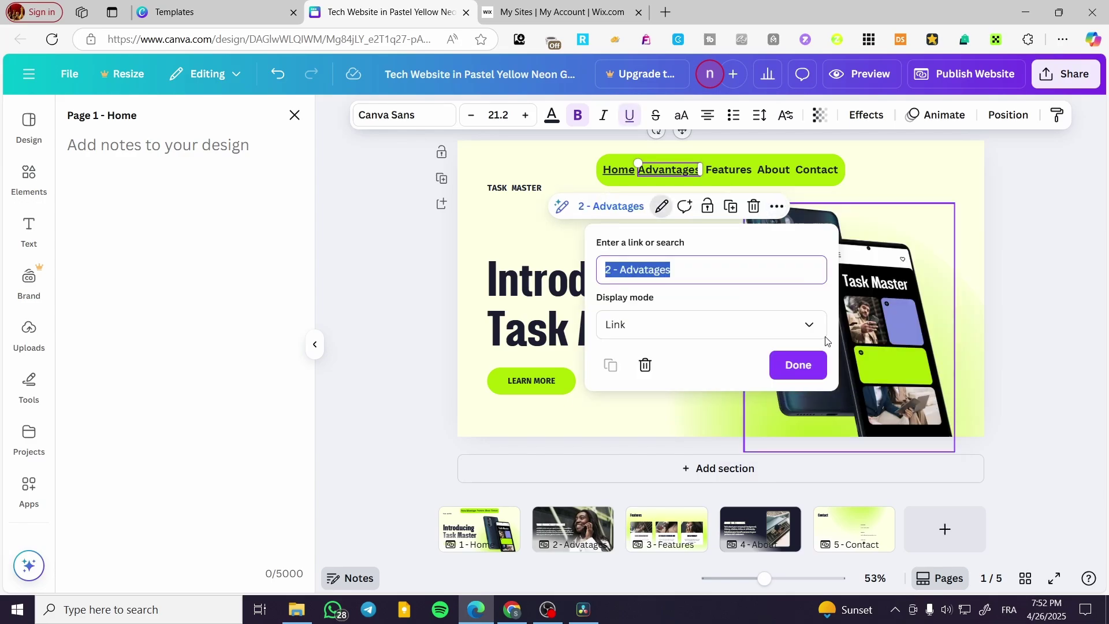
left_click(797, 365)
- Link the Features label in the navigation bar to the document page "3 - Features"
left_click(737, 172)
left_click(786, 208)
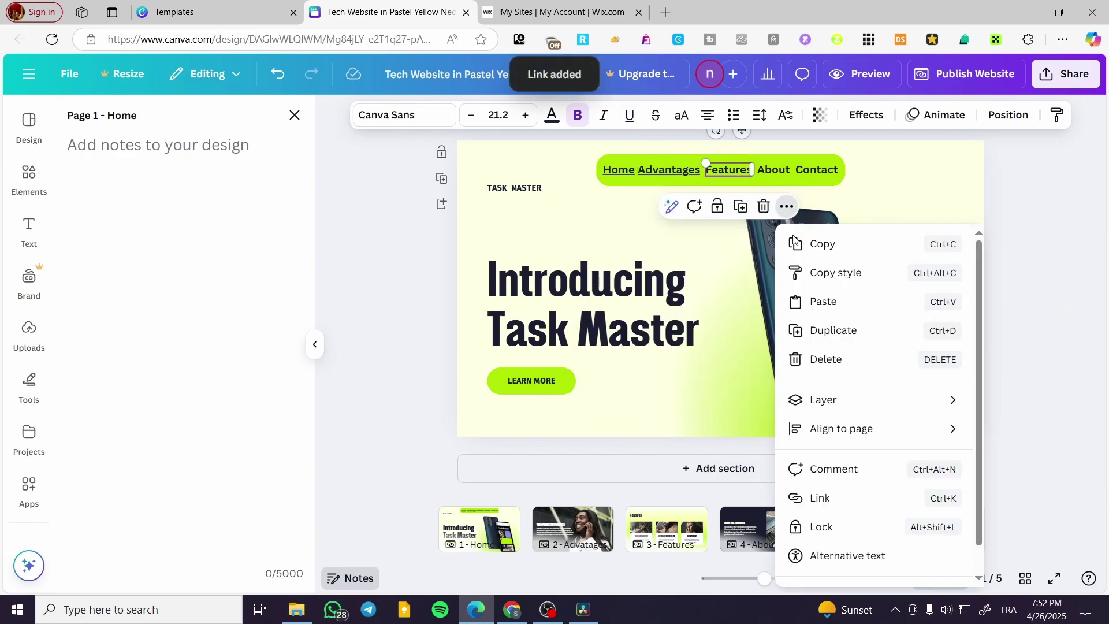
scroll(837, 366, "down", 1)
left_click(844, 466)
scroll(840, 390, "up", 1)
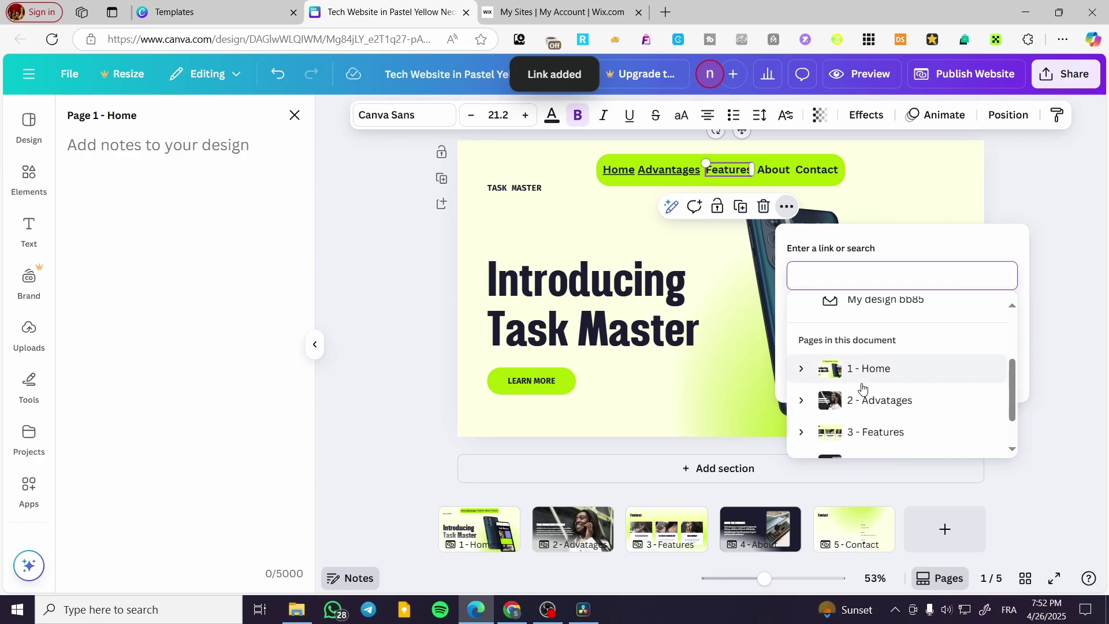
scroll(860, 393, "down", 2)
left_click(917, 384)
left_click(837, 366)
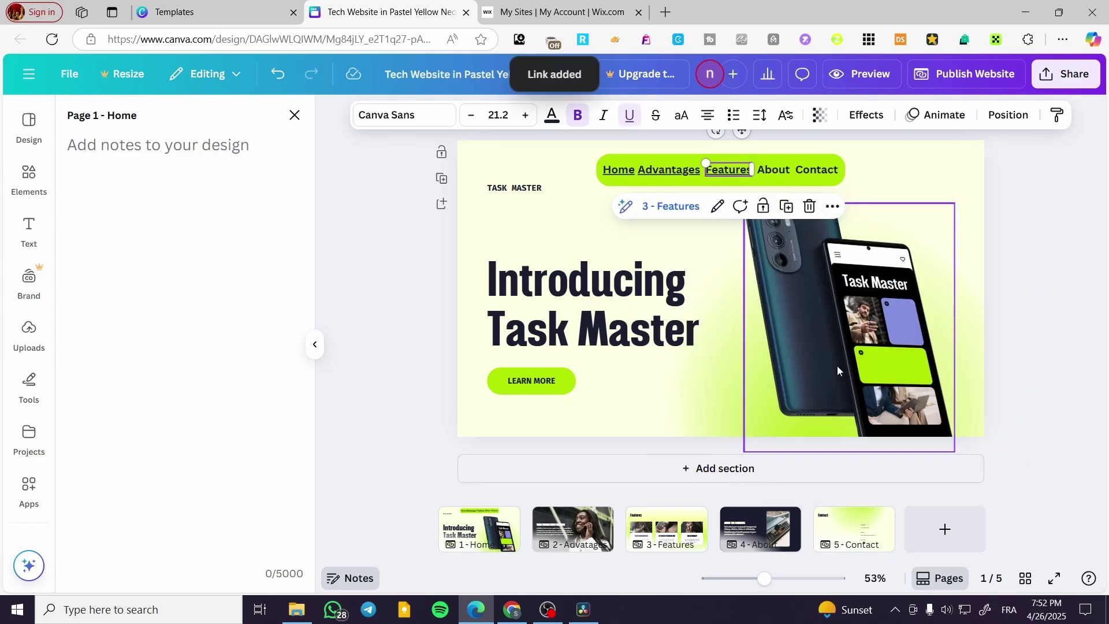
- Link the About label in the navigation bar to the document page "4 - About"
left_click(773, 169)
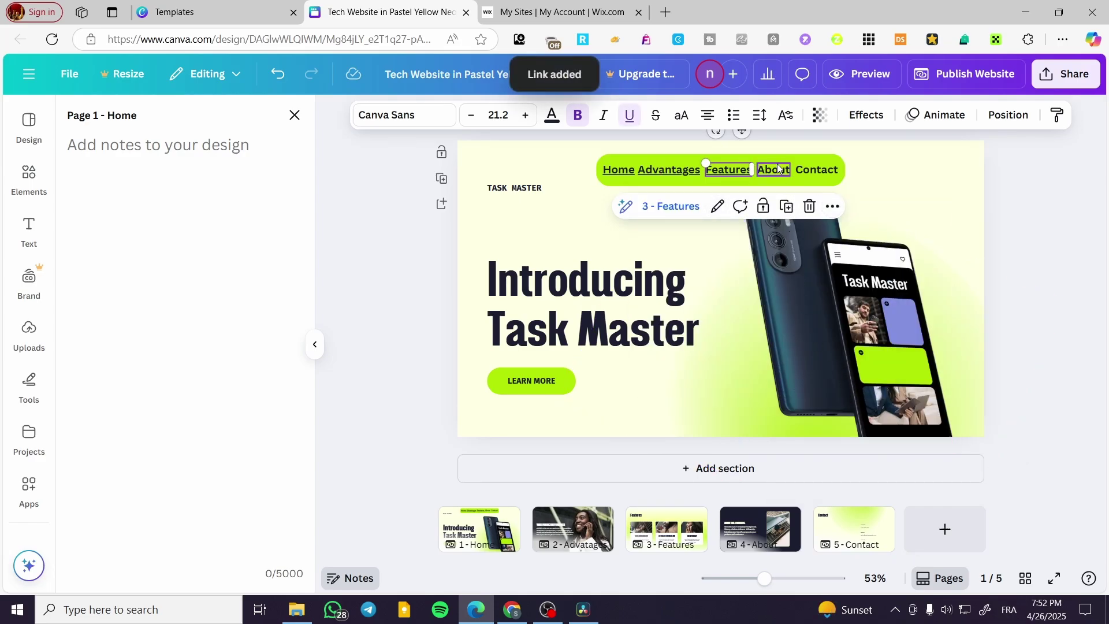
left_click(832, 206)
scroll(861, 404, "down", 1)
left_click(854, 466)
scroll(917, 389, "up", 1)
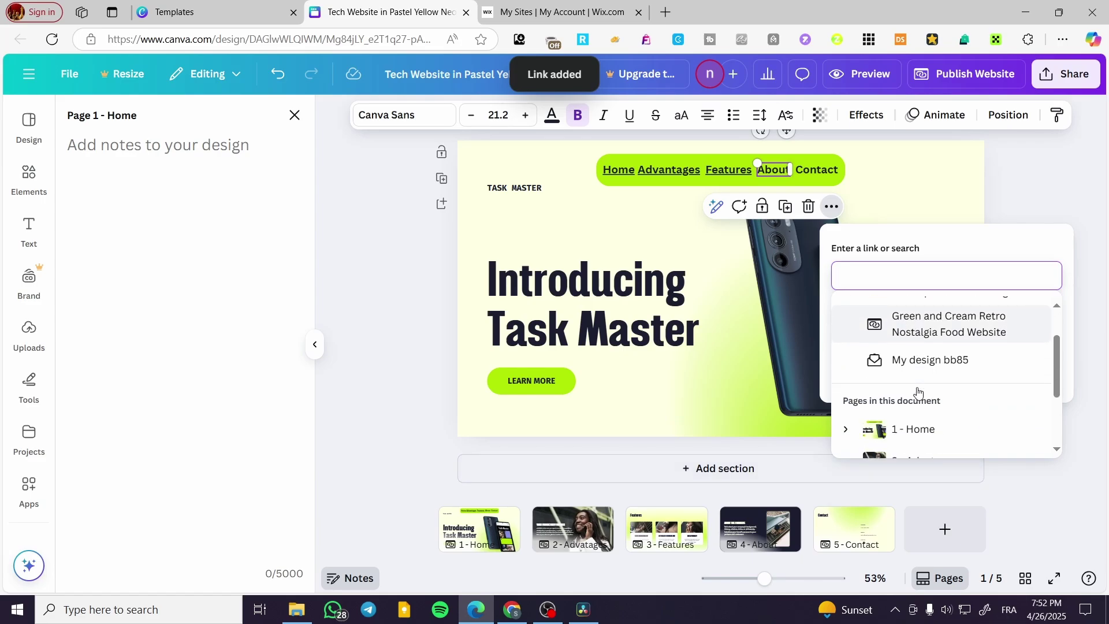
scroll(896, 411, "down", 2)
left_click(944, 411)
left_click(883, 365)
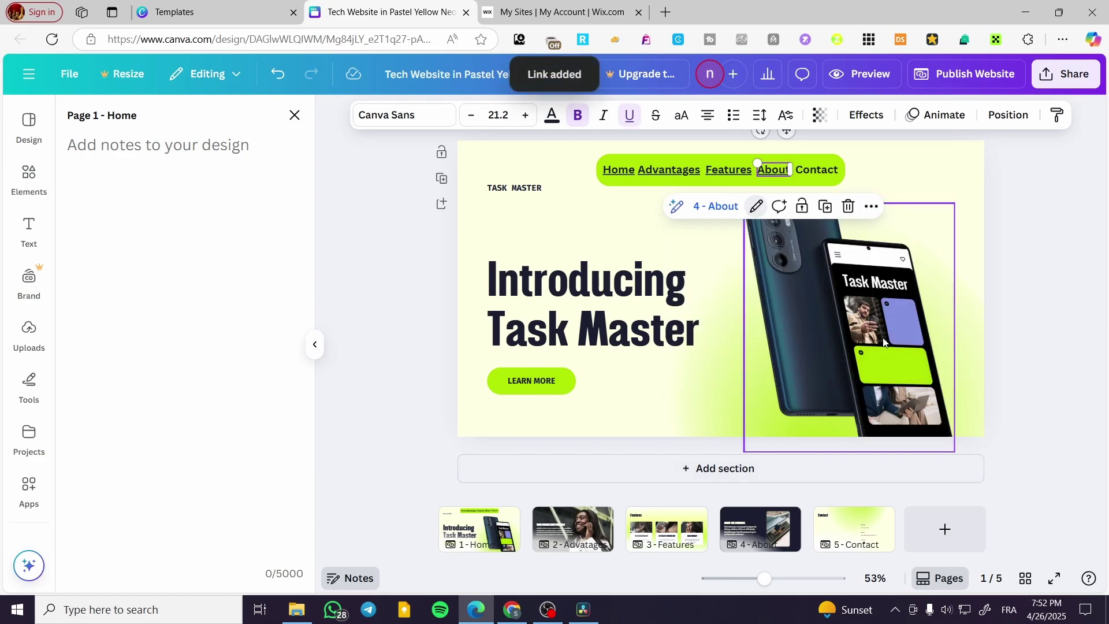
- Link the Contact label in the Home page's navigation bar to the document page "5 - Contact"
left_click(817, 170)
left_click(881, 208)
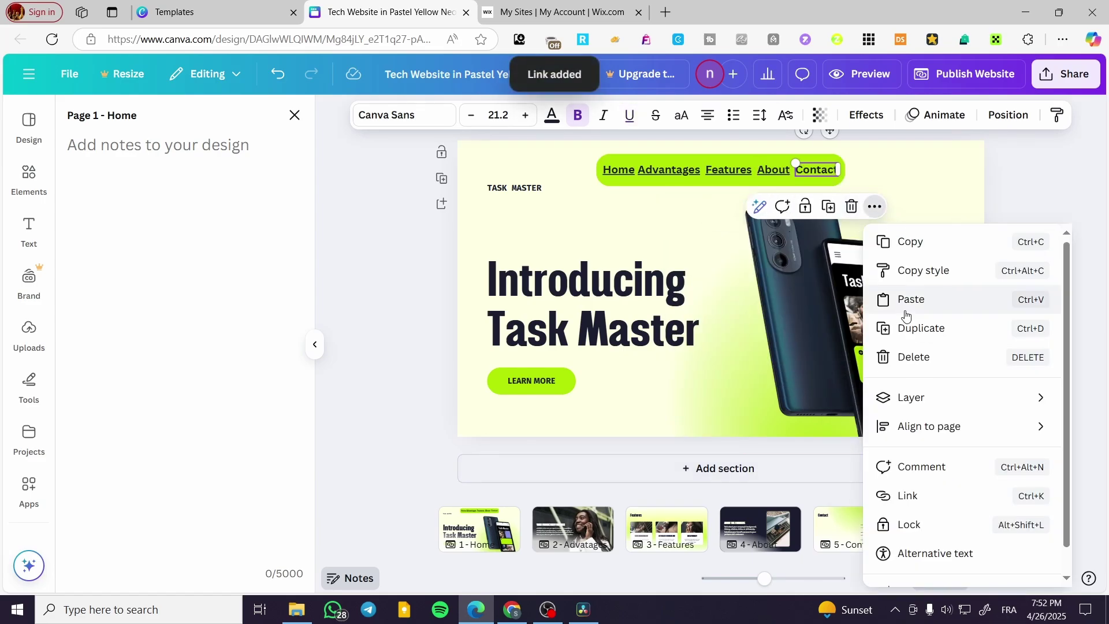
scroll(993, 503, "down", 1)
left_click(982, 466)
scroll(894, 389, "down", 2)
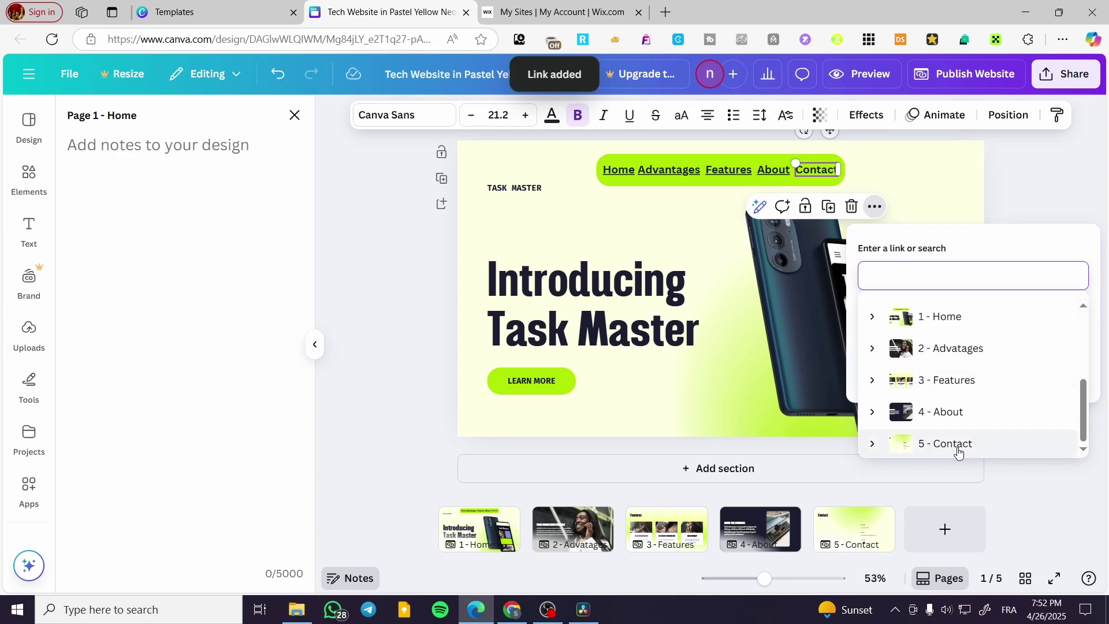
left_click(947, 446)
left_click(934, 364)
- Publish the website with the updated navigation links and open the live site
left_click(968, 80)
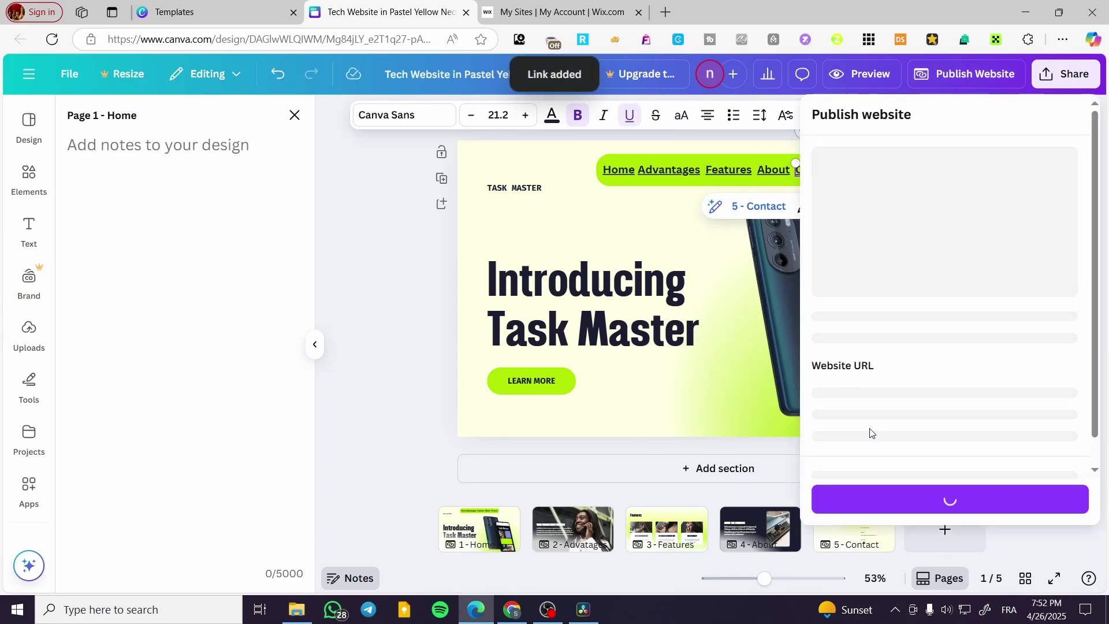
left_click(953, 488)
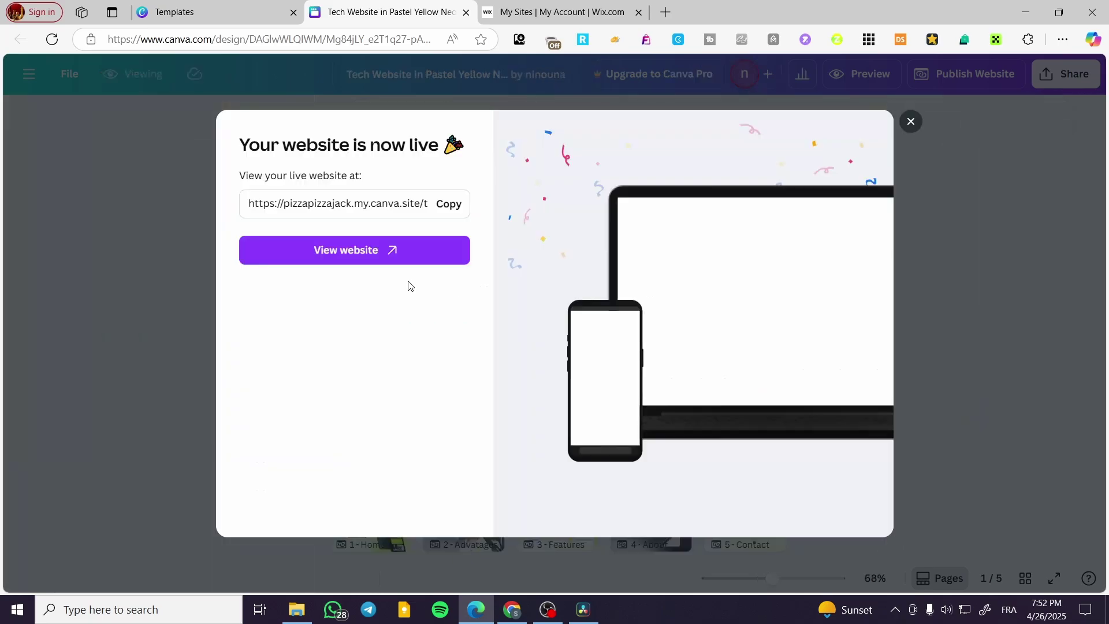
left_click(389, 252)
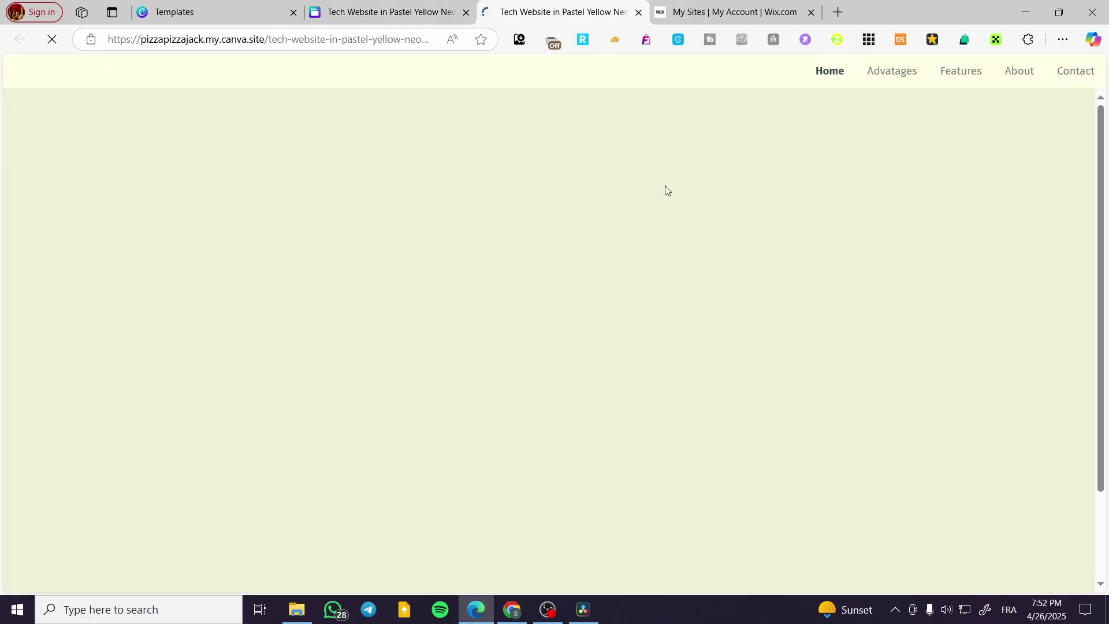
- Test the Advantages and About links in the live site's green navigation bar, returning to the Home page after each
scroll(664, 177, "down", 1)
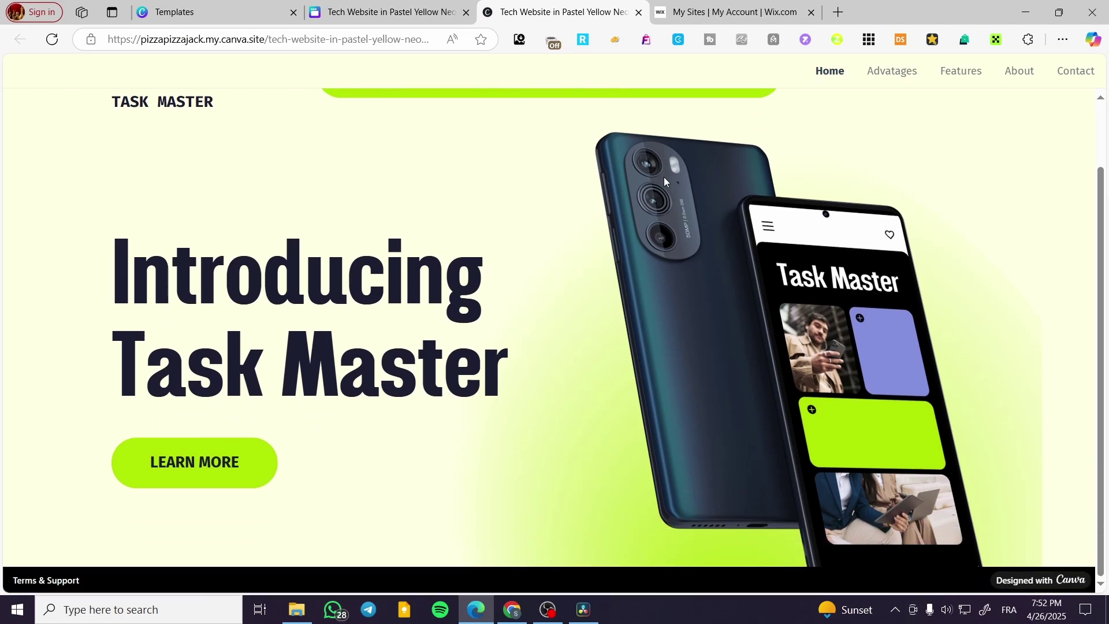
scroll(664, 176, "up", 1)
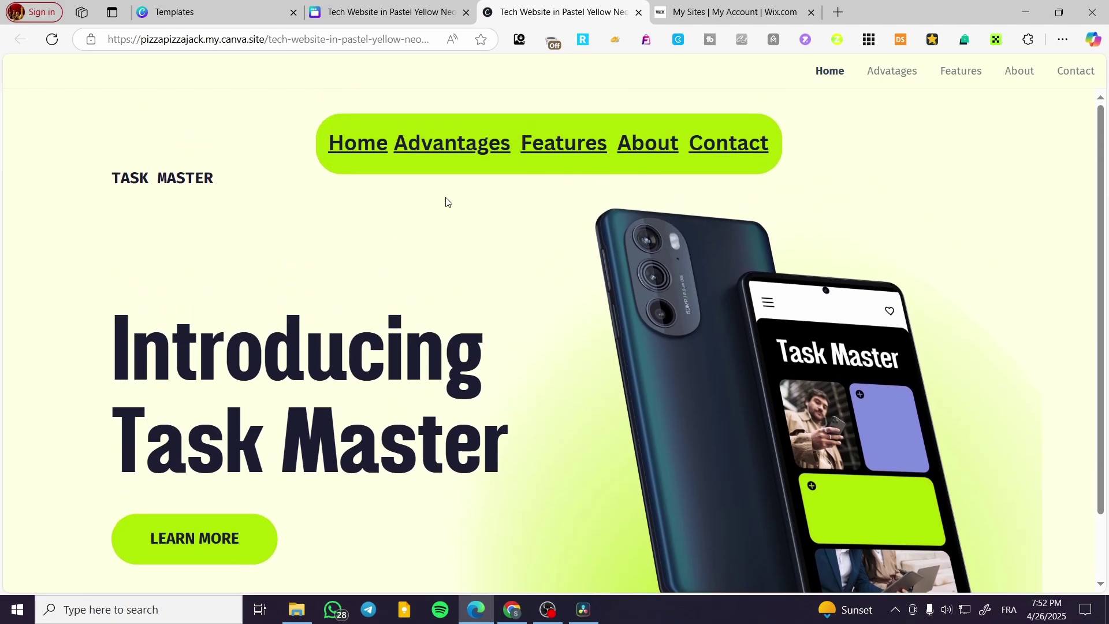
left_click(438, 146)
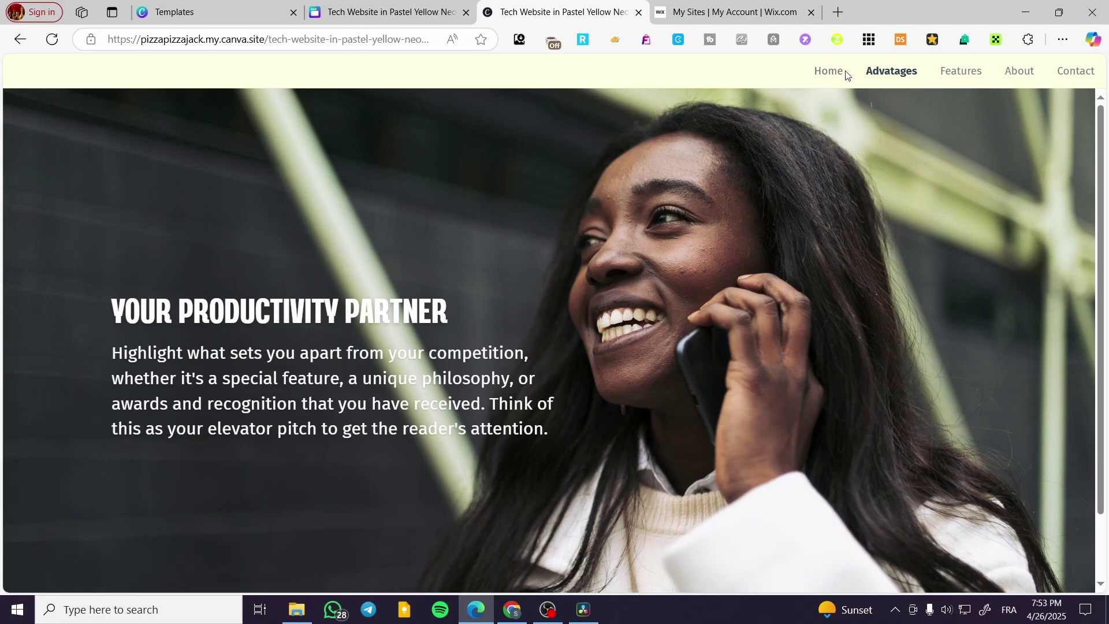
left_click(827, 74)
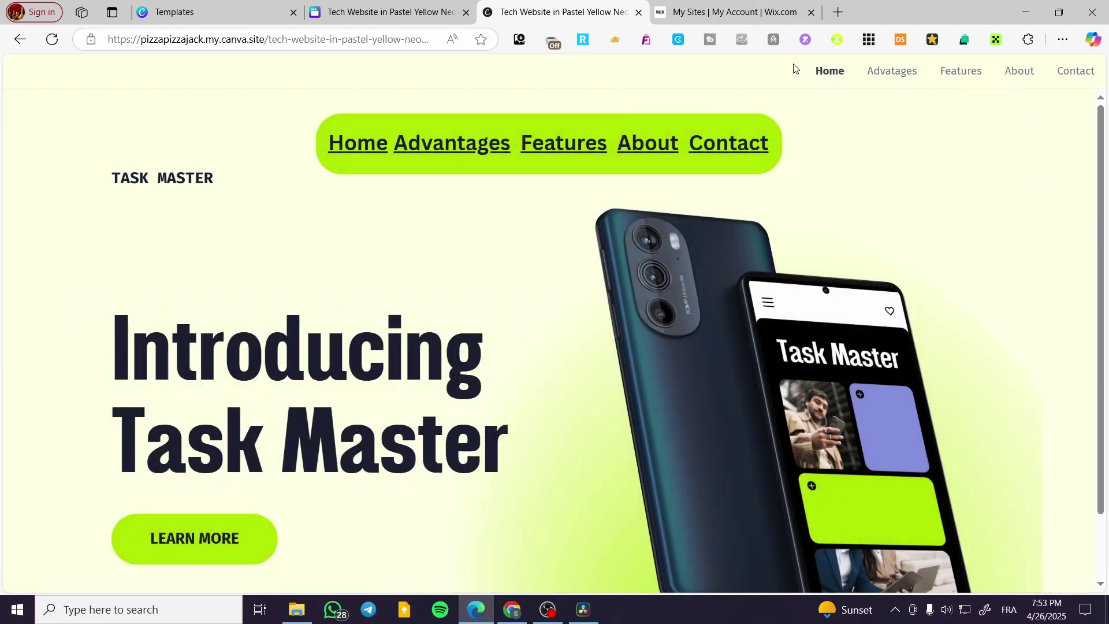
left_click(674, 144)
left_click(834, 75)
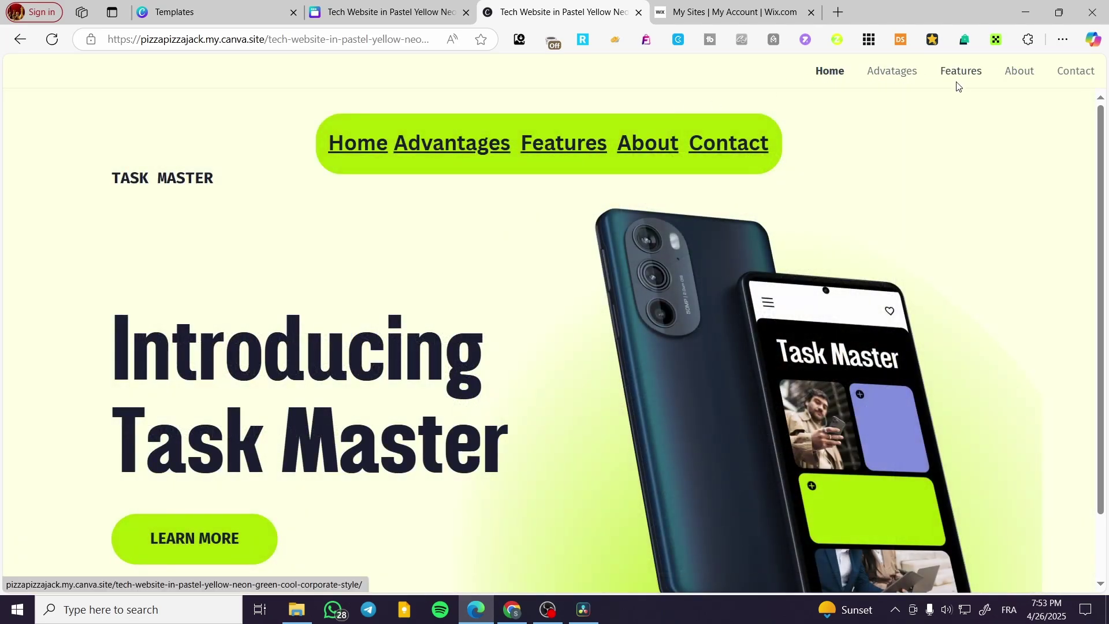
- Browse the live site's pages through its built-in header menu and recheck the green bar's About link from Home
left_click(913, 74)
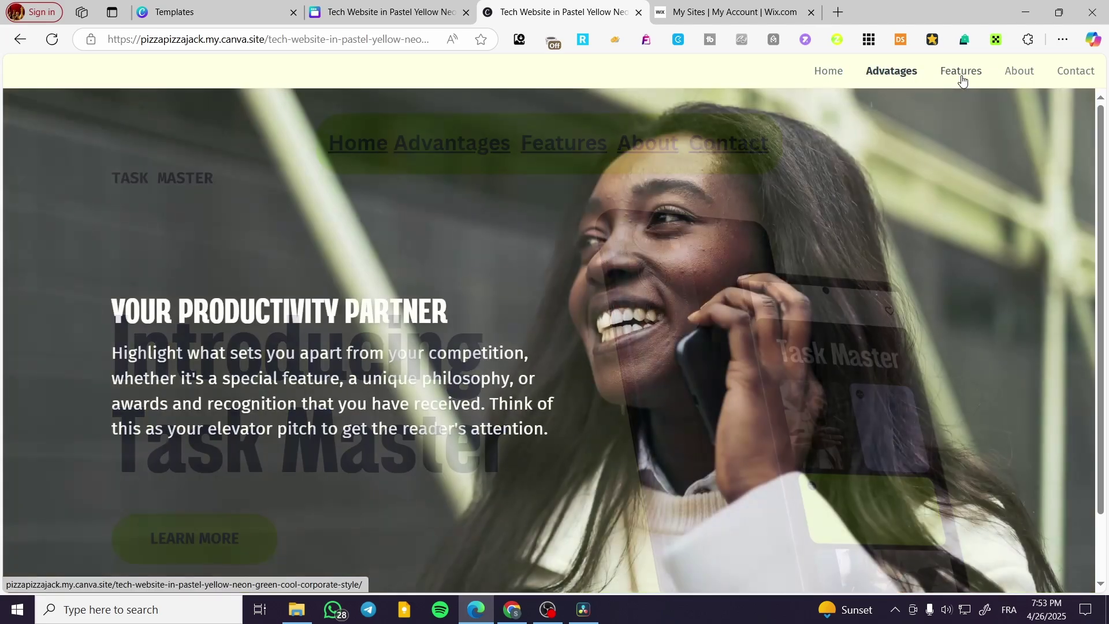
left_click(961, 71)
left_click(1019, 72)
left_click(1075, 71)
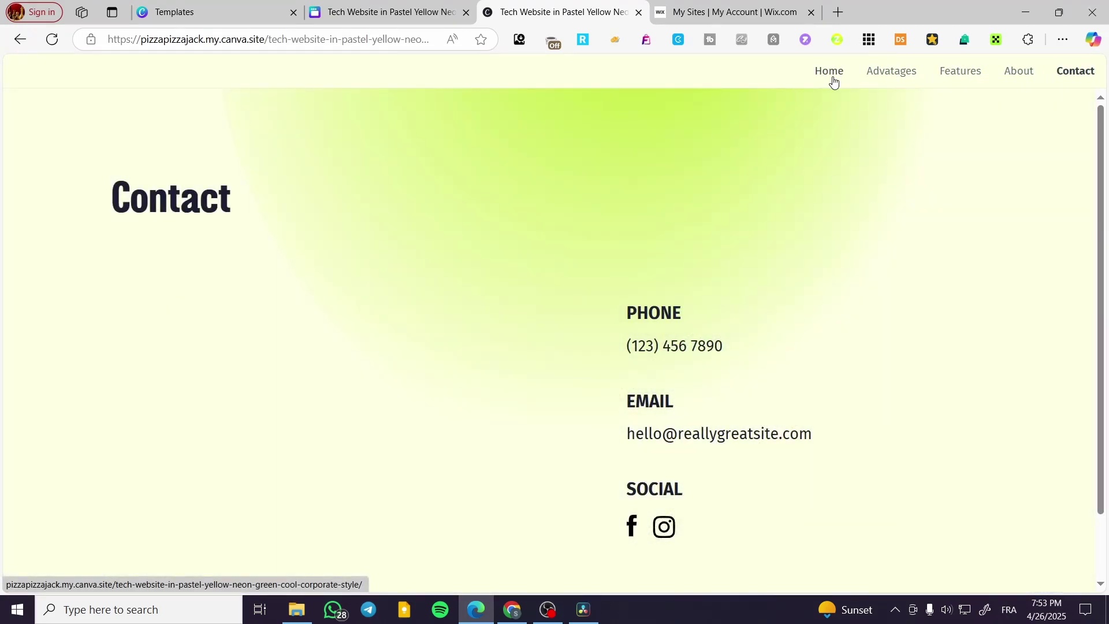
left_click(834, 81)
left_click(641, 144)
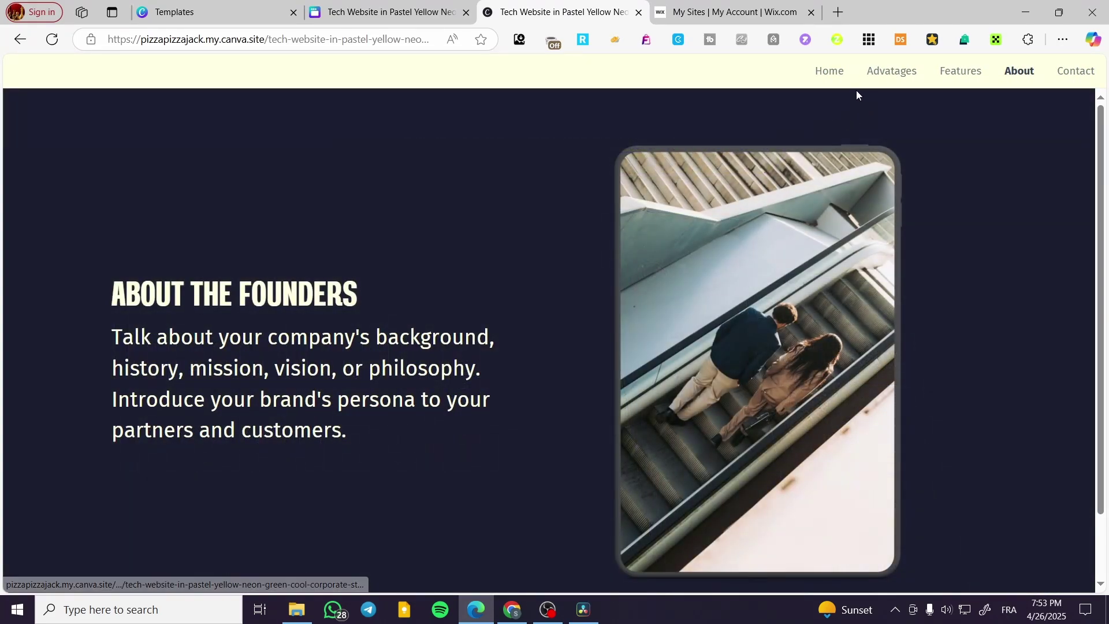
left_click(893, 71)
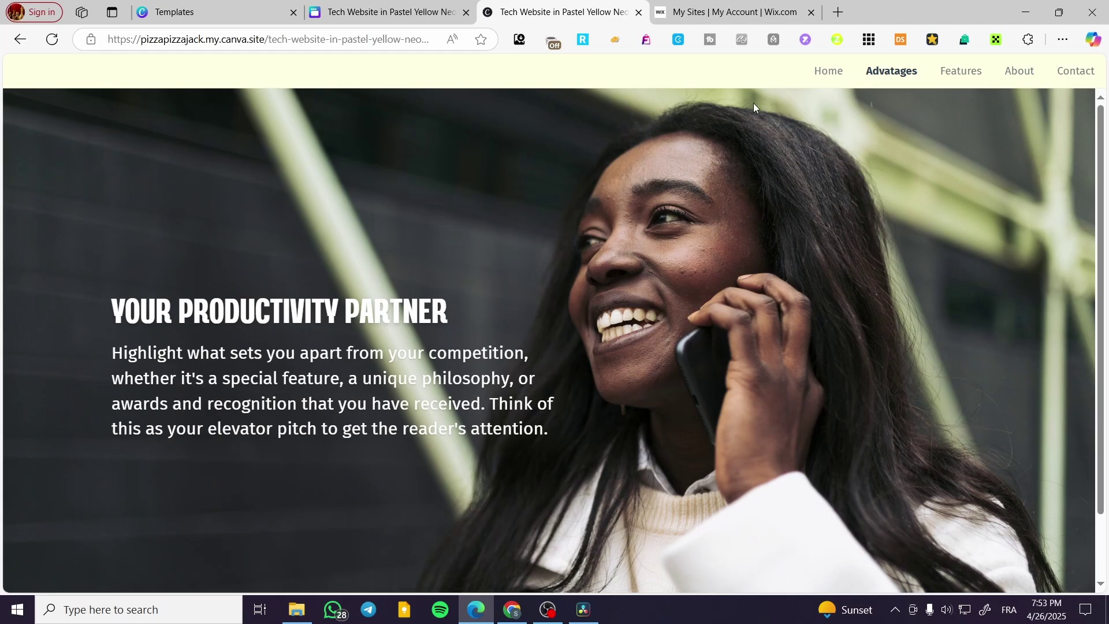
- Close the live site and the publishing confirmation, and reopen the website design for editing
left_click(639, 12)
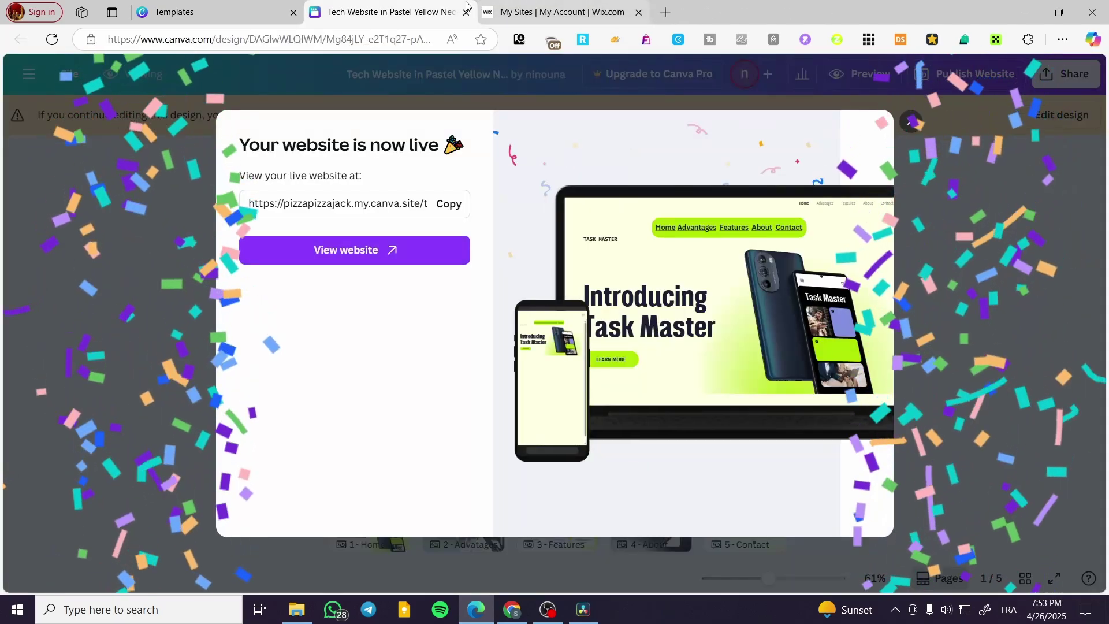
left_click(909, 124)
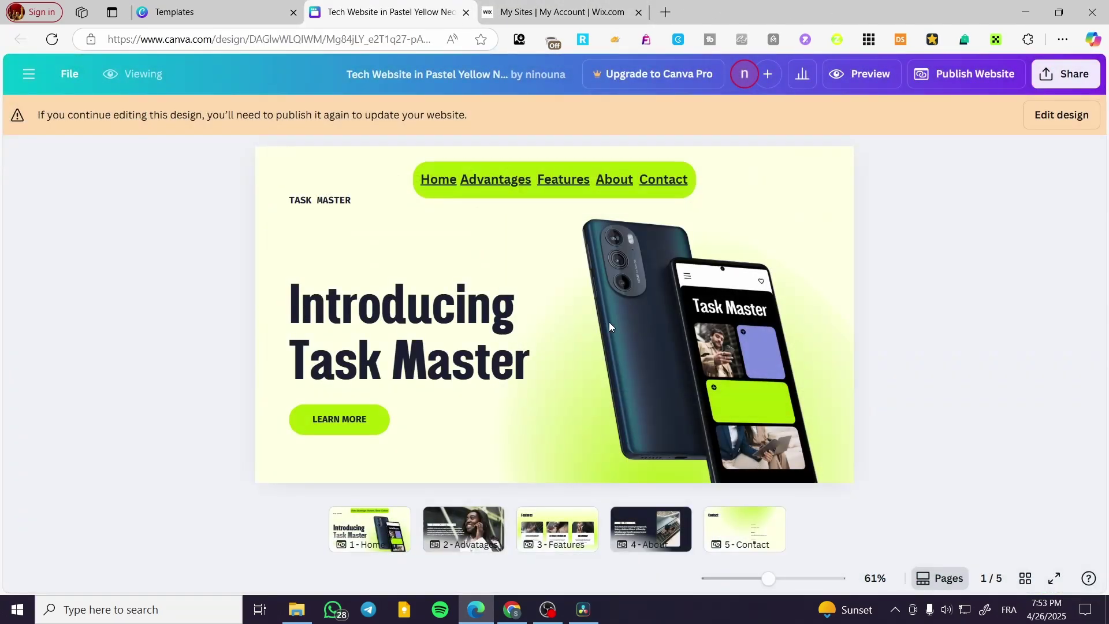
left_click(1037, 121)
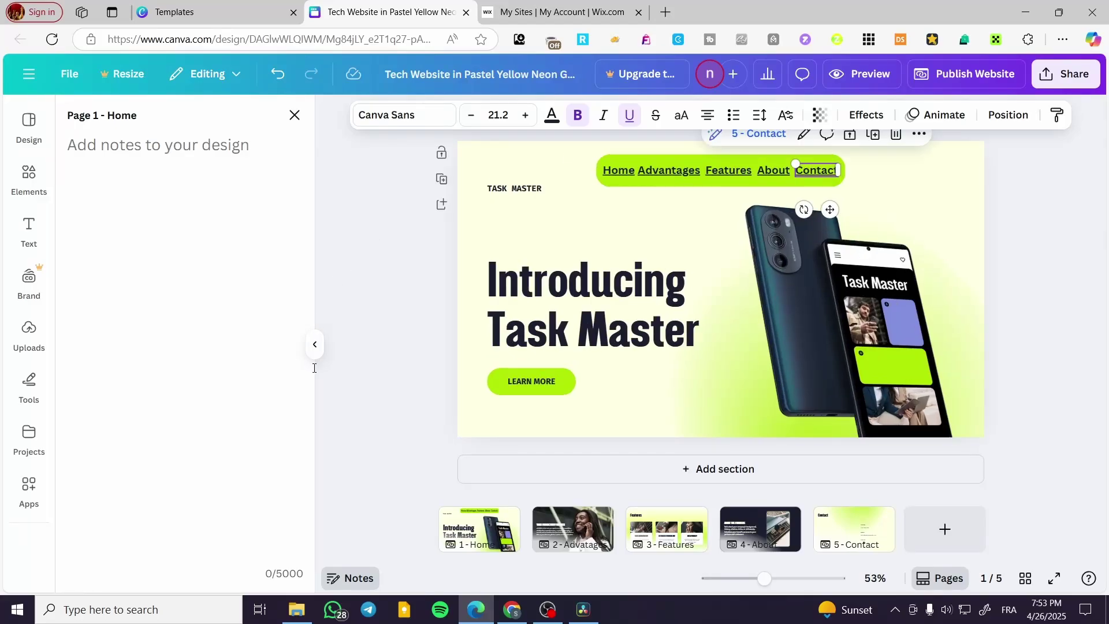